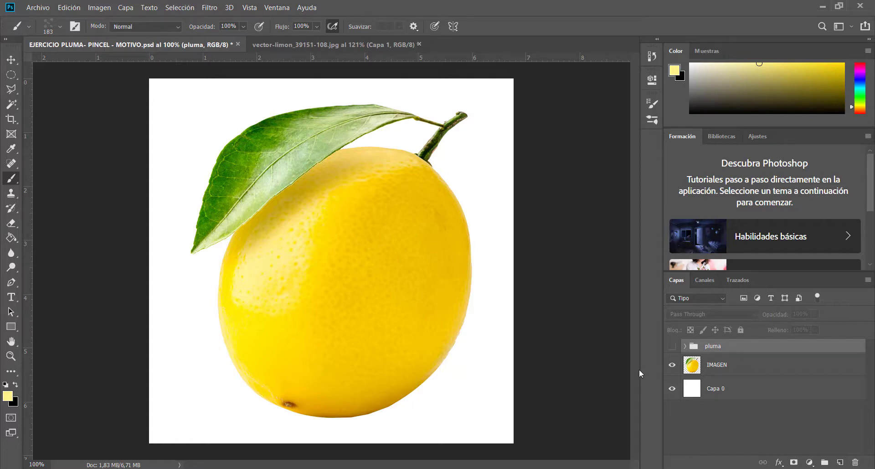
Create a new layer group above the pluma group and name it "pincel"
left_click(826, 462)
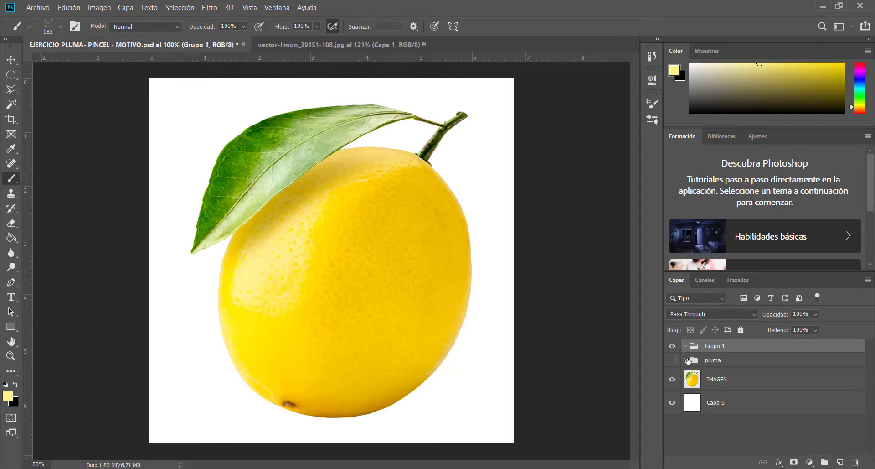
left_click(672, 361)
left_click(674, 361)
double_click(715, 346)
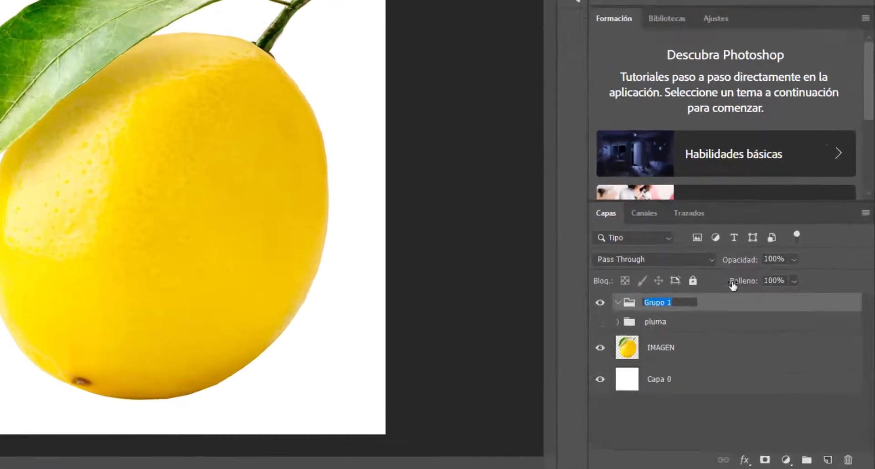
type("pincel")
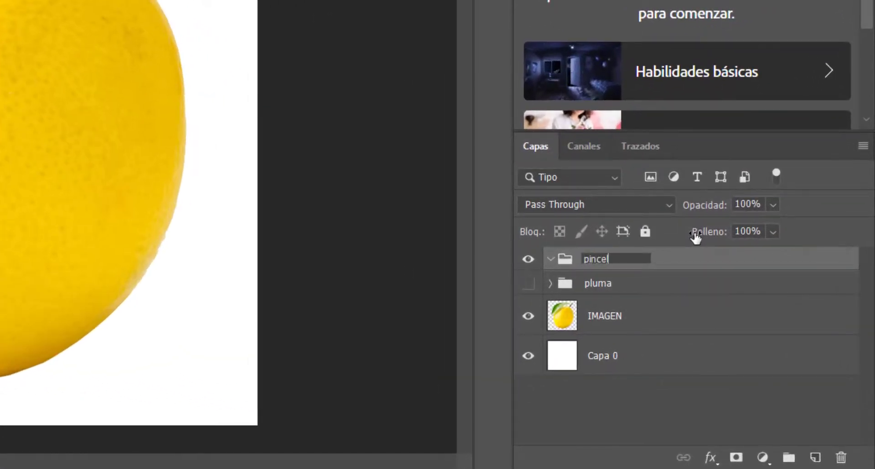
left_click(675, 290)
left_click(626, 260)
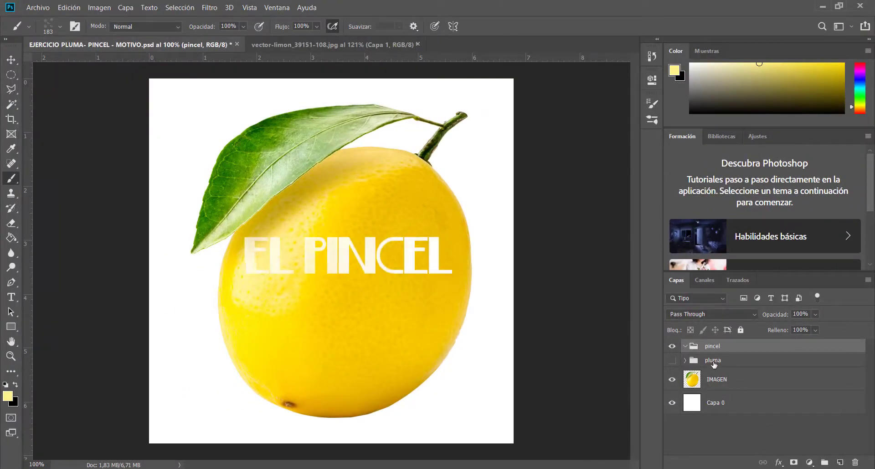
left_click(715, 362)
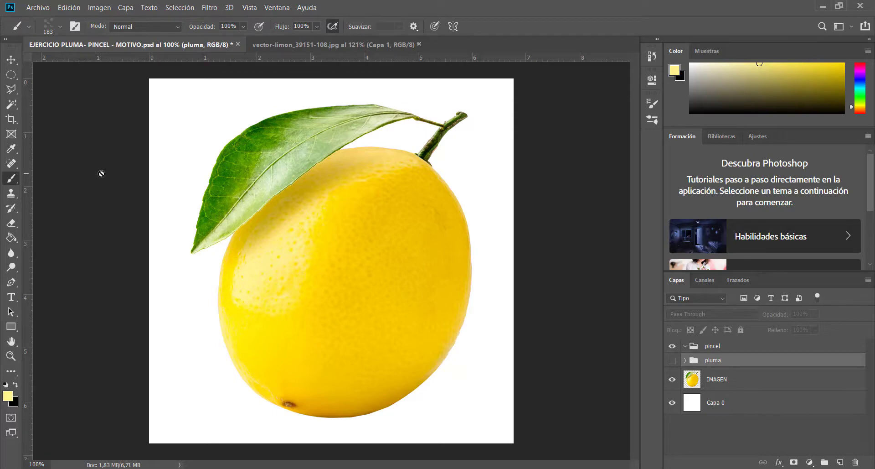
left_click(712, 350)
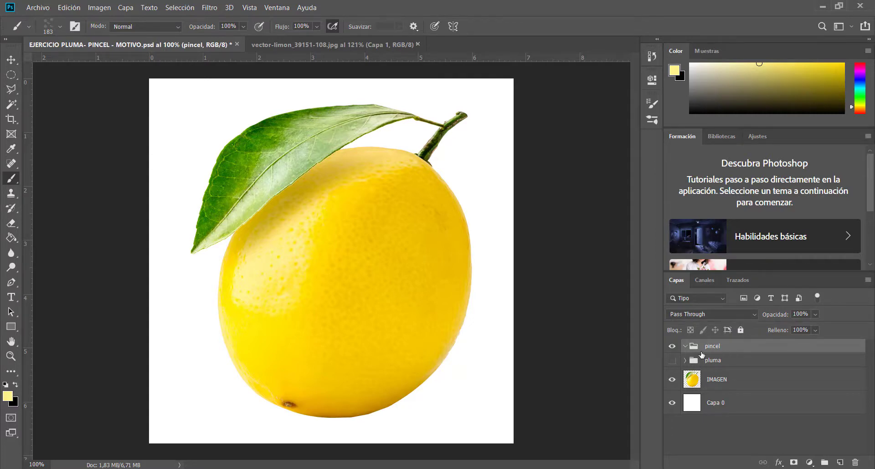
left_click(722, 382)
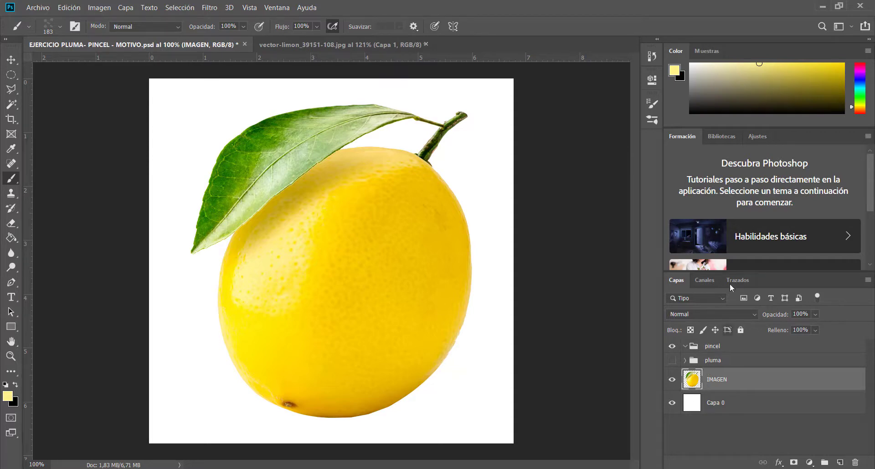
left_click(713, 361)
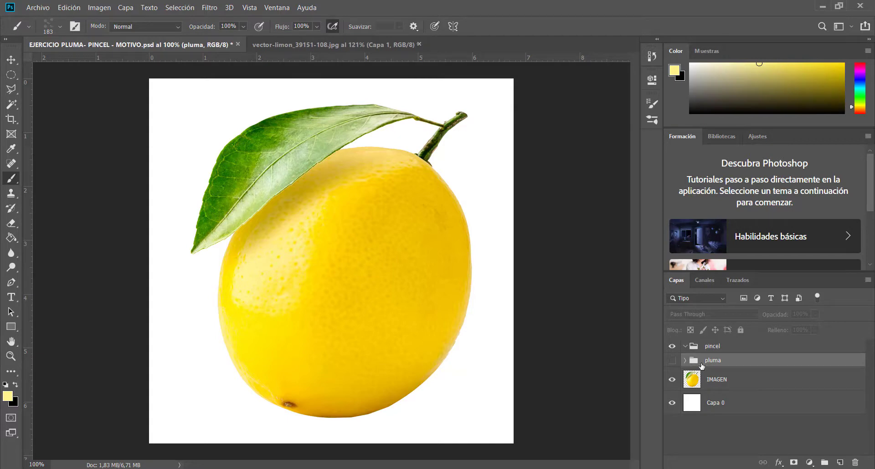
Hide the IMAGEN layer and create a new empty layer inside the pincel group
left_click(716, 347)
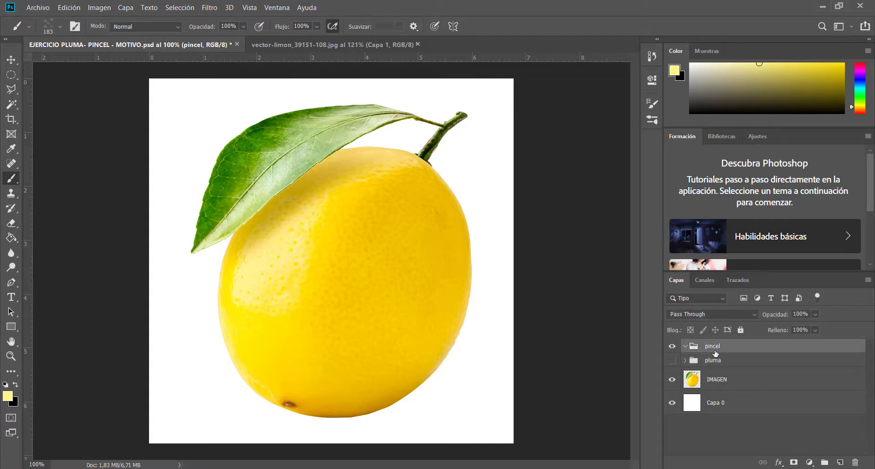
left_click(672, 381)
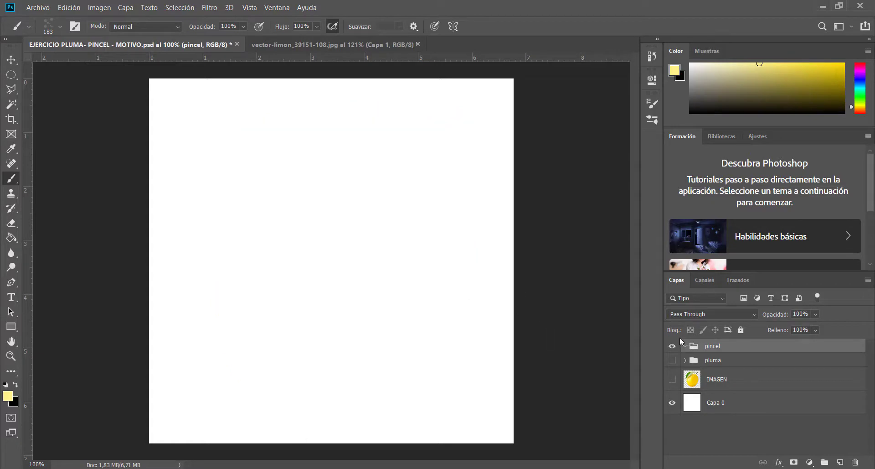
left_click(841, 462)
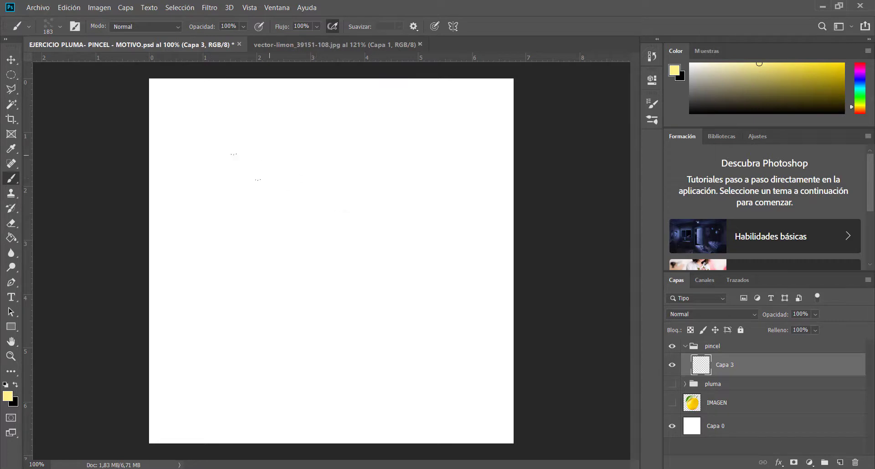
Activate the Brush tool and choose the Circular definido preset from Pinceles generales
right_click(15, 178)
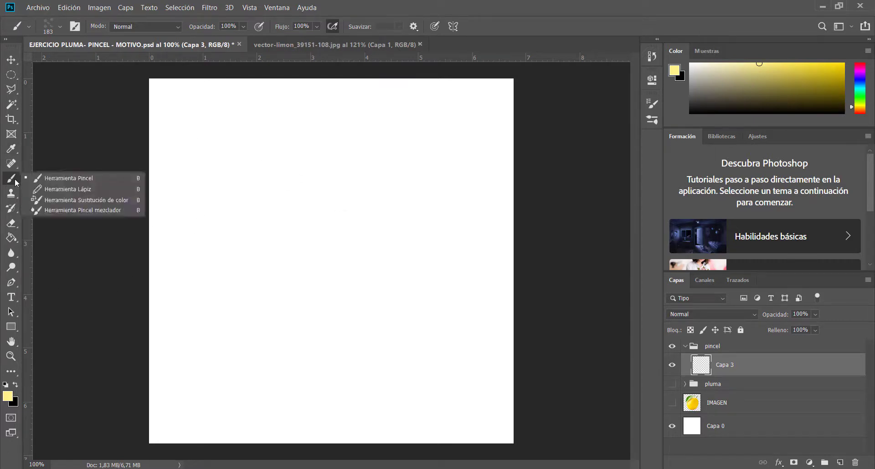
left_click(59, 177)
left_click(61, 27)
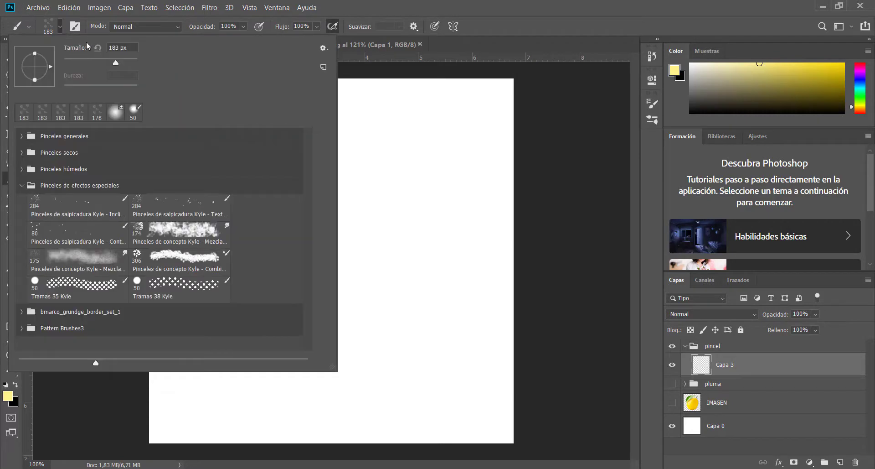
left_click(22, 136)
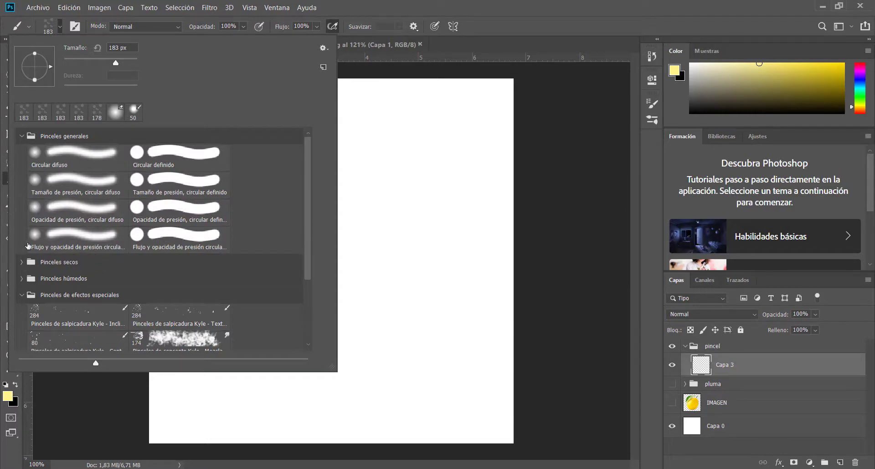
left_click(21, 295)
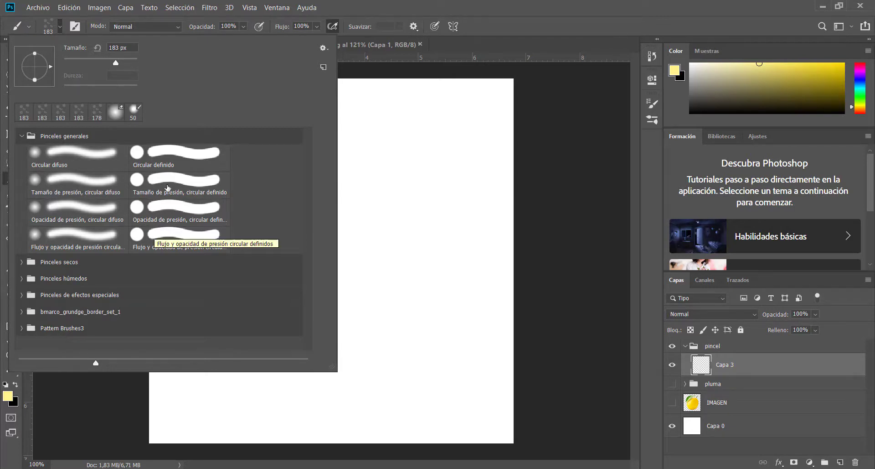
left_click(175, 155)
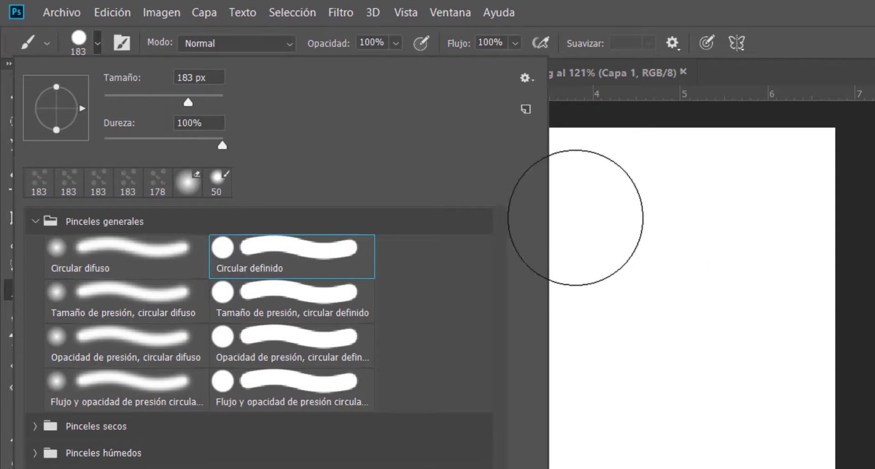
Paint a short yellow test stroke with the hard 183 px brush and undo it
double_click(194, 79)
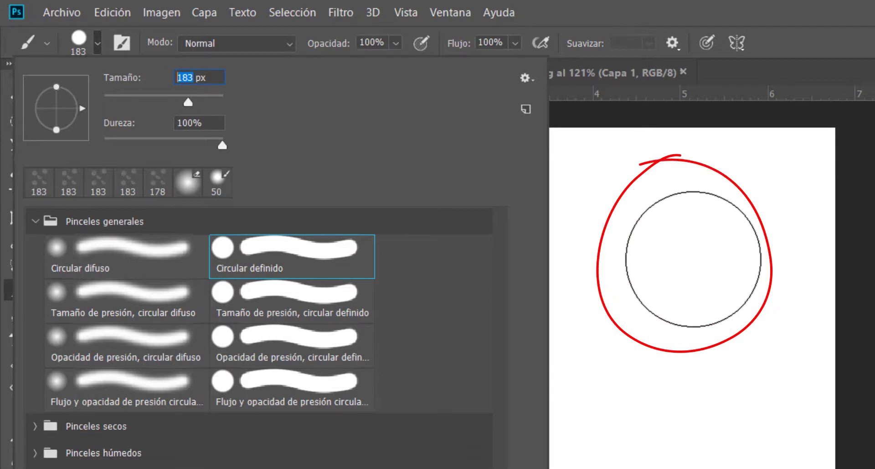
left_click_drag(691, 261, 698, 313)
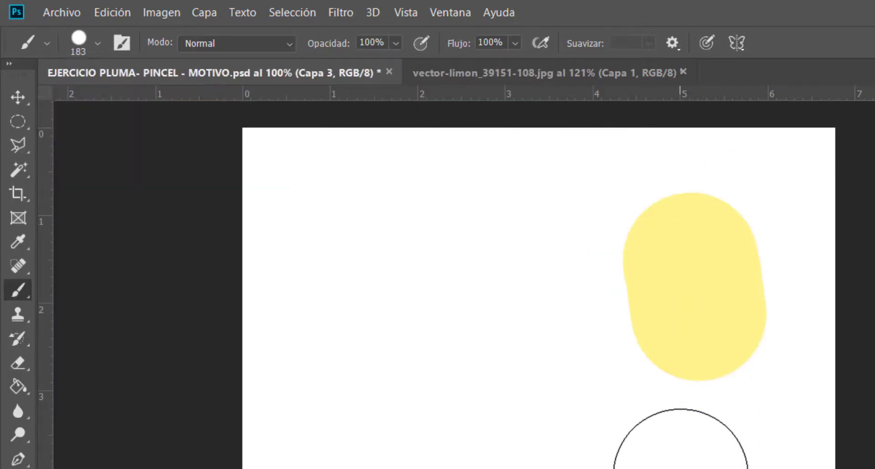
key("ctrl+z")
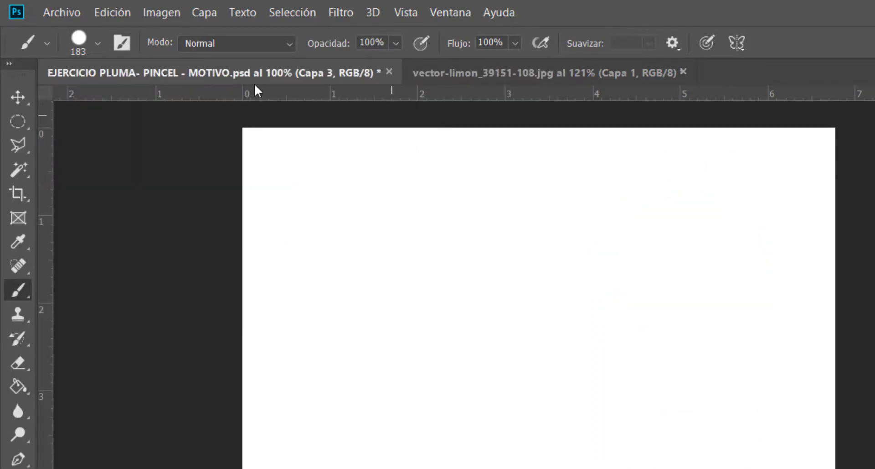
Lower the brush hardness to 1% and try out a soft-edged stroke, undoing the stroke
left_click(97, 43)
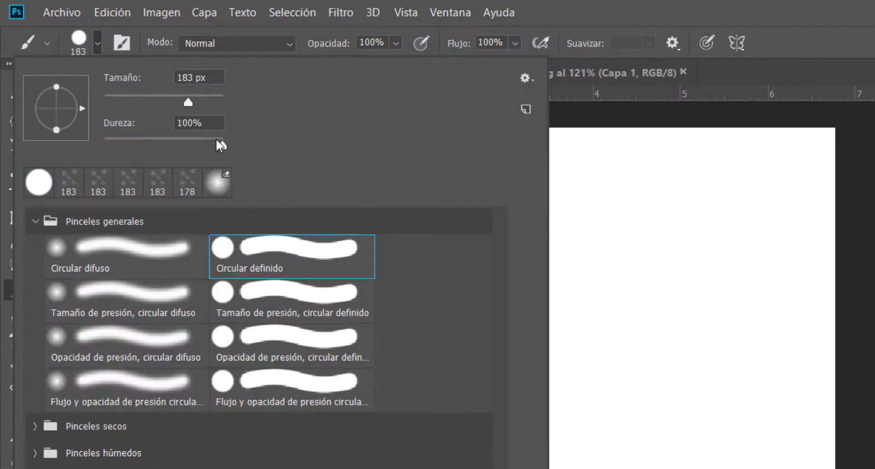
mouse_move(193, 147)
left_mouse_down()
mouse_move(257, 152)
mouse_move(105, 161)
left_mouse_up()
left_click_drag(629, 219, 674, 381)
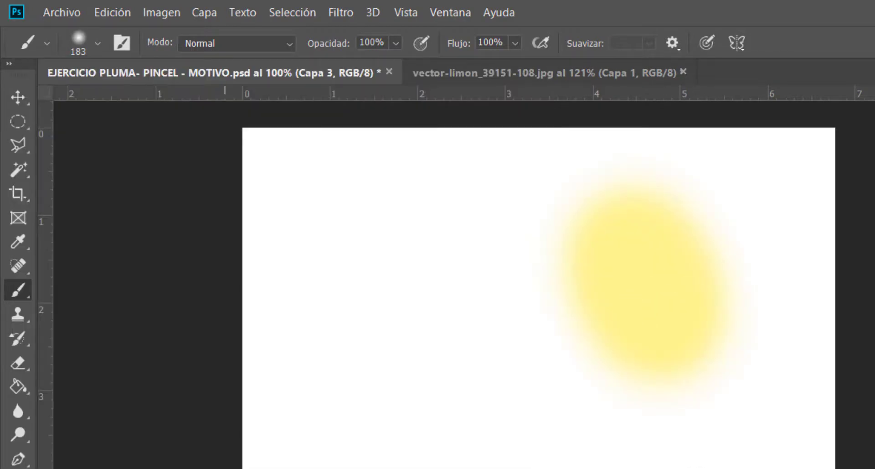
key("ctrl+z")
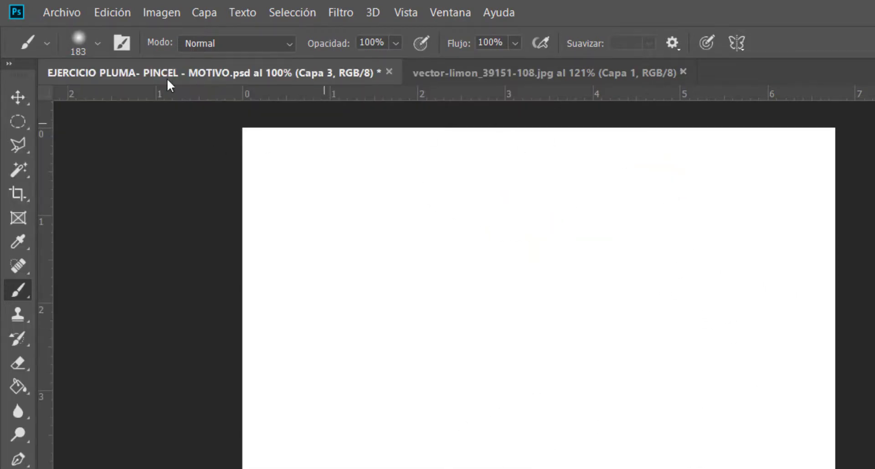
Open the brush settings and switch the cursor between the precise crosshair and the brush-size outline
left_click(97, 43)
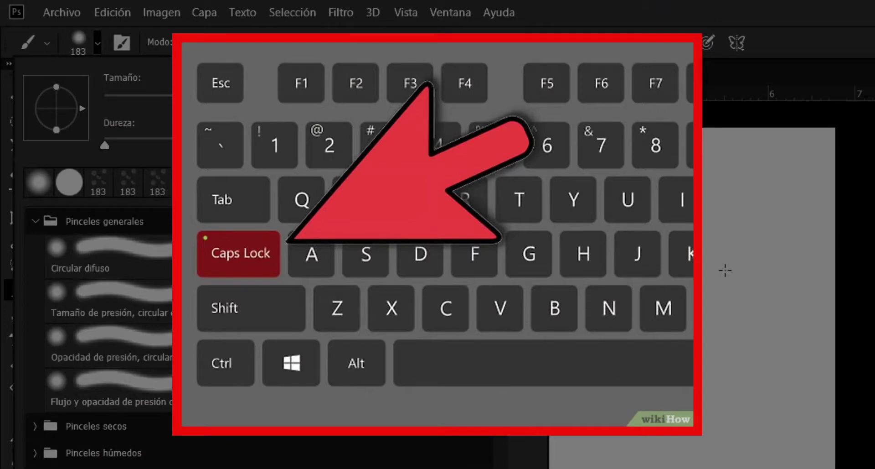
key("Caps_Lock")
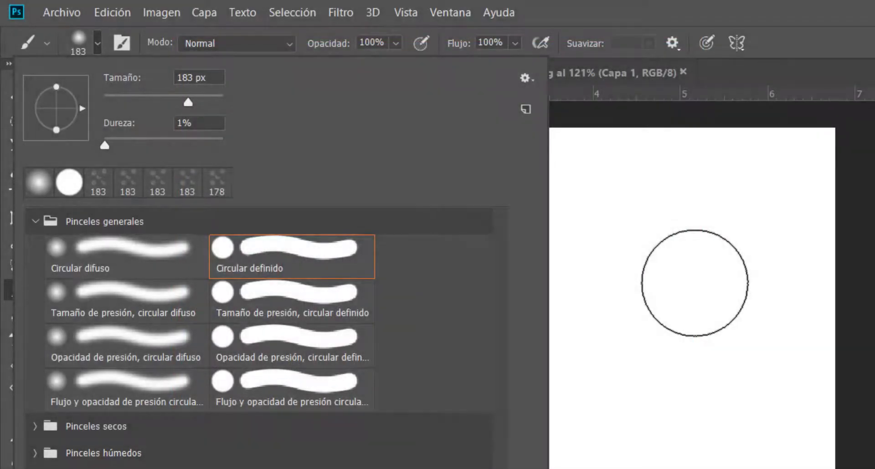
key("Caps_Lock")
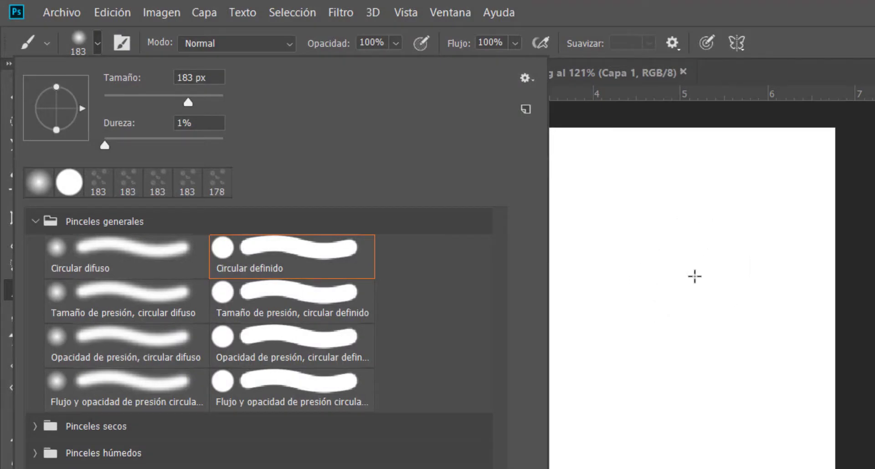
Paint a few soft yellow test dabs using the crosshair cursor and remove them from the canvas
left_click(677, 258)
left_click(684, 278)
left_click(570, 407)
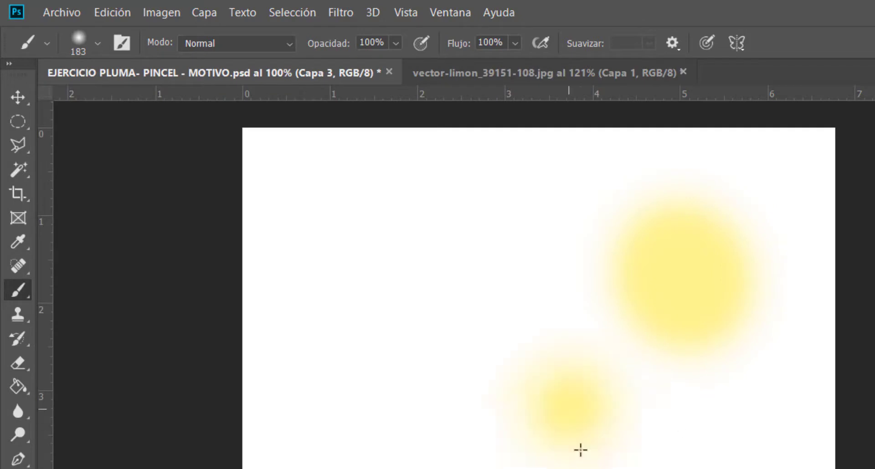
left_click(578, 428)
key("ctrl+z")
key("ctrl+z")
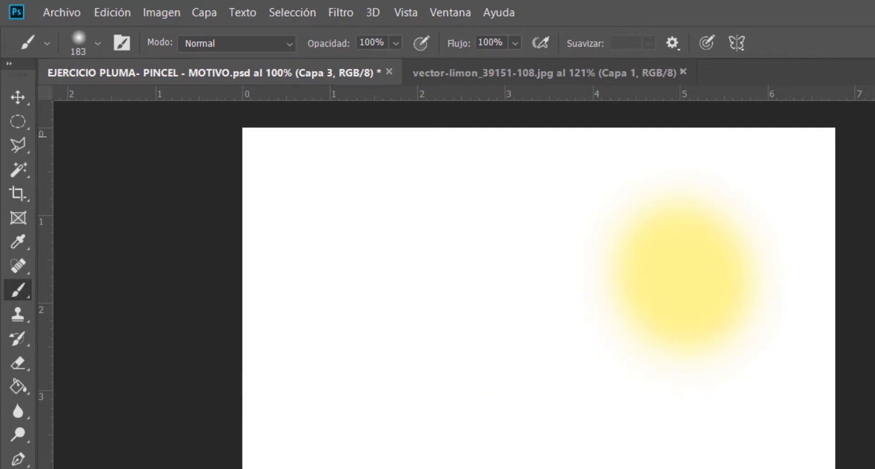
key("ctrl+shift+z")
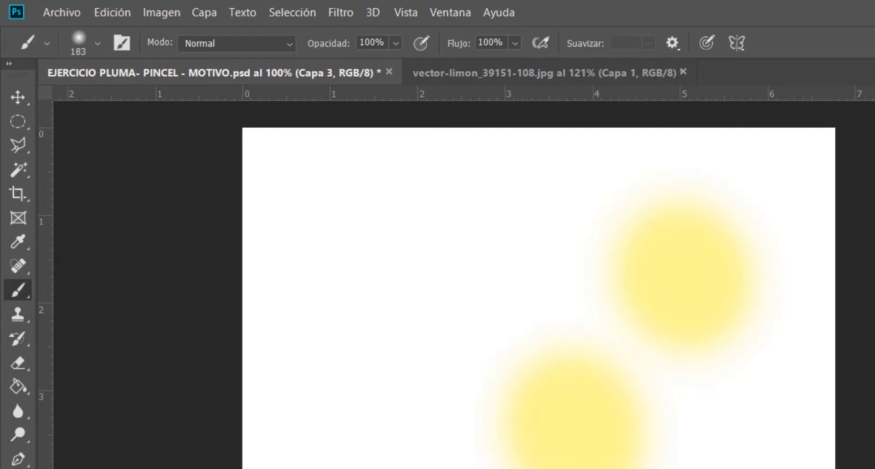
left_click(870, 122)
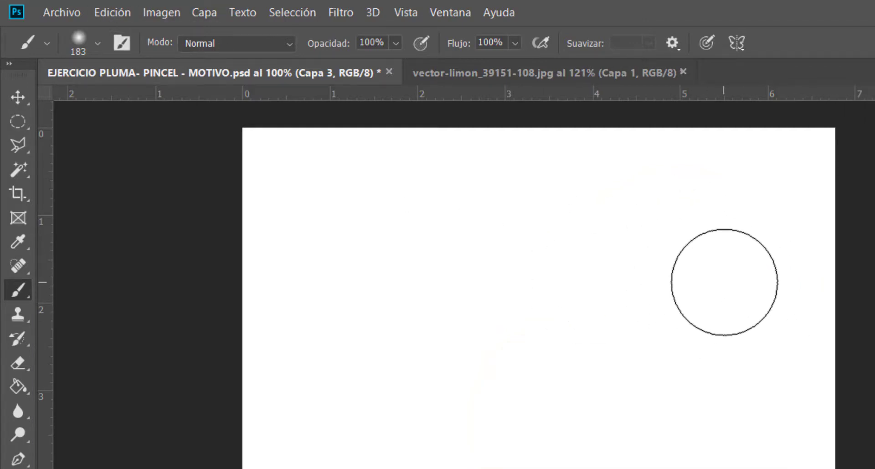
Choose the Circular definido brush at 183 px and paint a short diagonal yellow stroke in the canvas's upper-right area
left_click(96, 44)
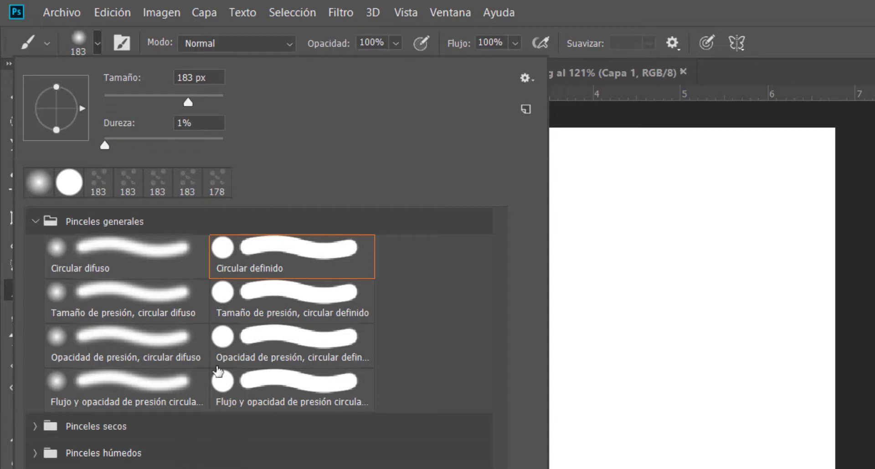
left_click(288, 267)
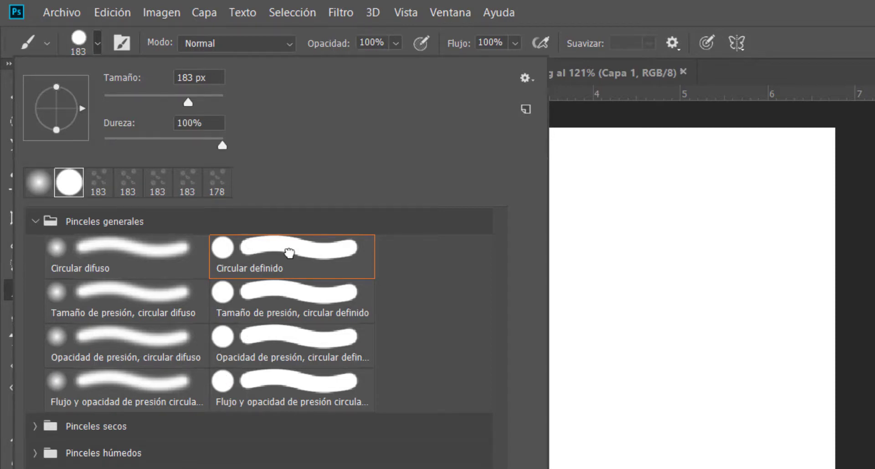
left_click_drag(638, 211, 671, 244)
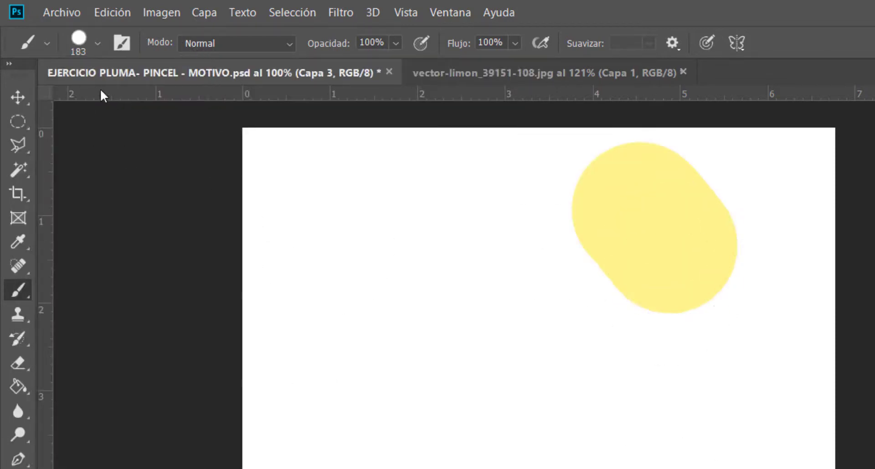
Choose the Tamaño de presión, circular difuso brush and paint a soft yellow stroke below the hard-edged one
left_click(98, 43)
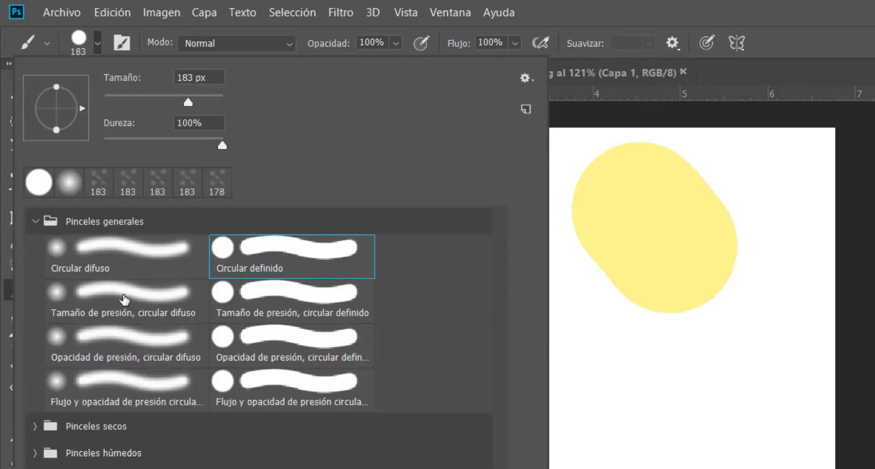
left_click(122, 299)
left_click_drag(656, 383, 700, 466)
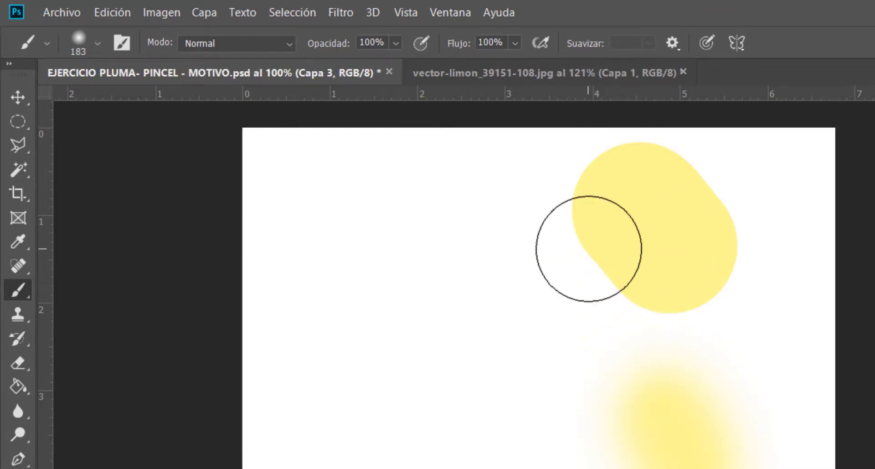
Choose the 284 px Pinceles de salpicadura Kyle texture brush from the special-effects set and paint yellow splatters on the canvas's left half
left_click(97, 44)
scroll(182, 401, "down", 2)
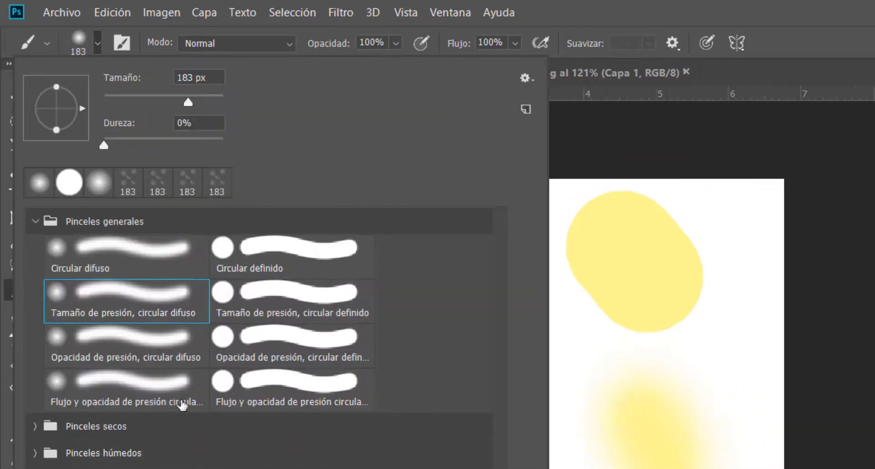
scroll(197, 462, "up", 3)
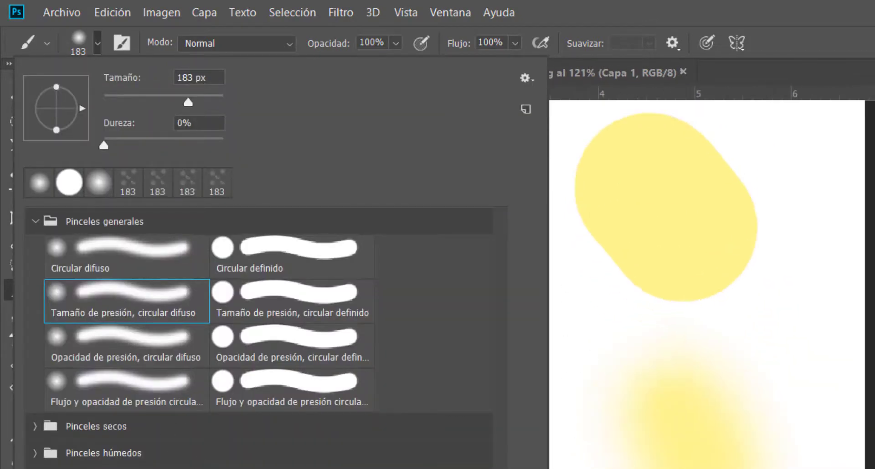
scroll(255, 337, "down", 5)
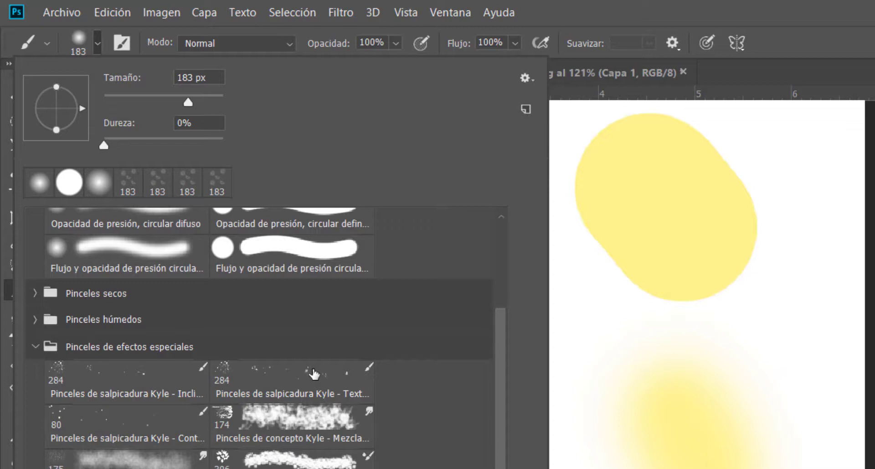
left_click(289, 378)
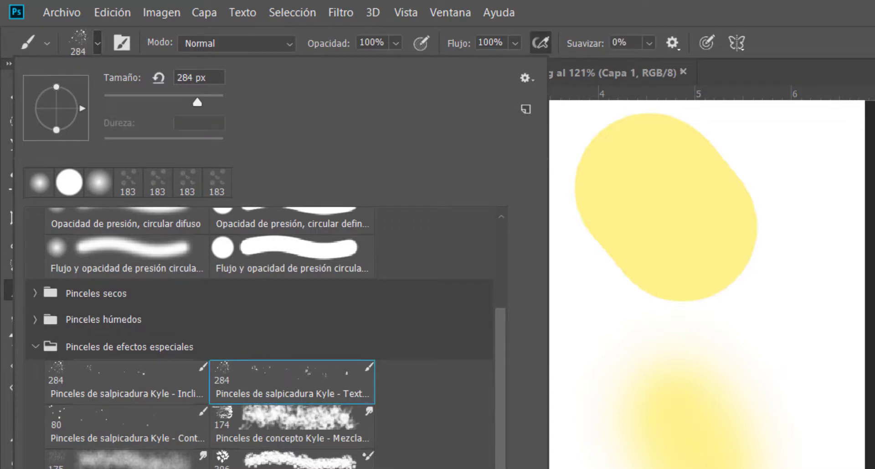
key("Return")
left_click_drag(474, 438, 509, 387)
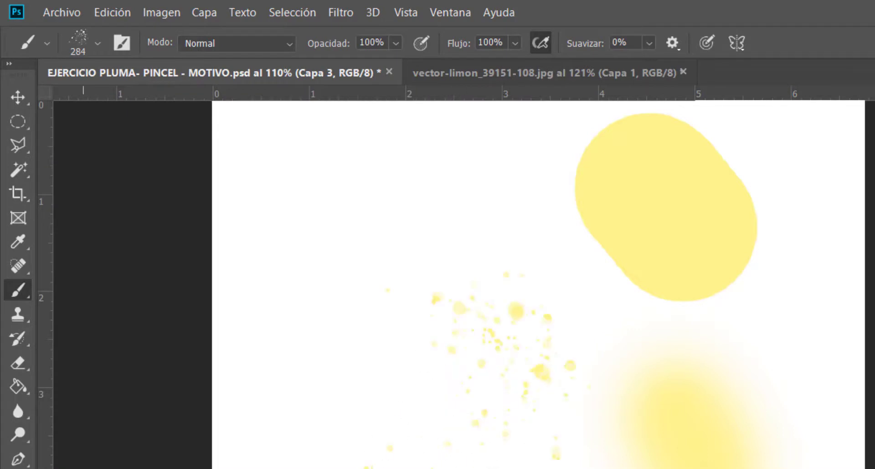
Choose the Tramas 38 Kyle brush at 50 px and paint dotted yellow strokes below and beside the soft yellow stroke
left_click(99, 44)
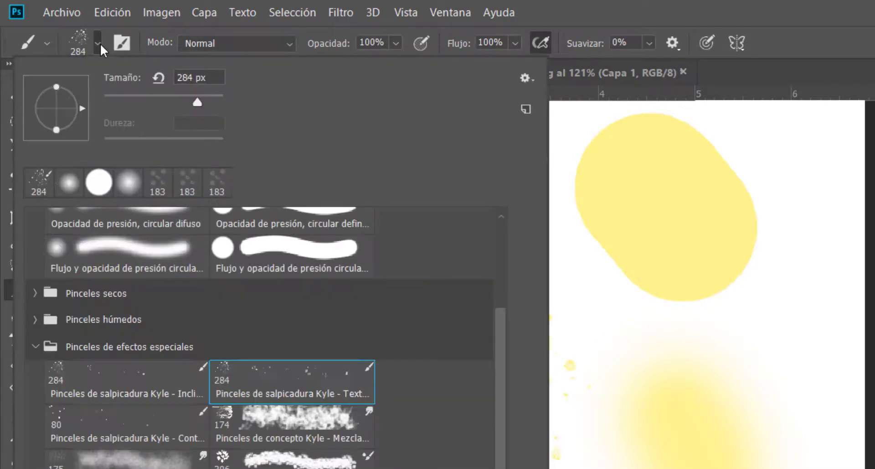
left_click(99, 183)
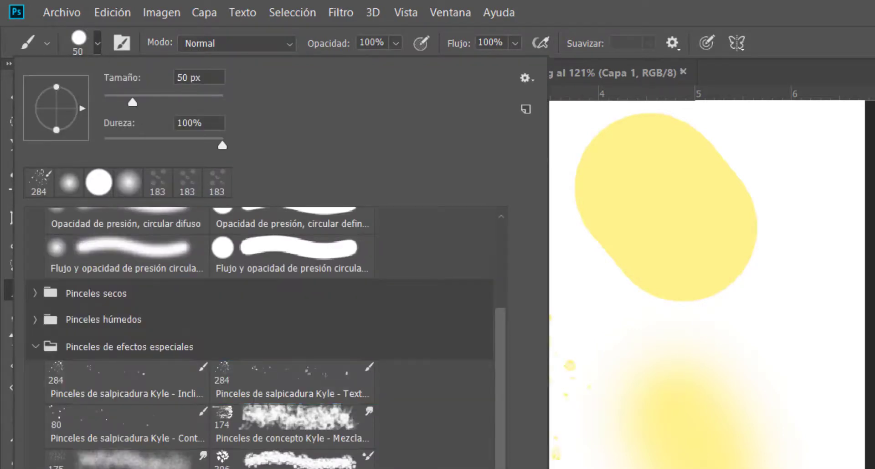
key("Return")
left_click_drag(789, 464, 566, 382)
mouse_move(479, 381)
left_mouse_down()
mouse_move(355, 351)
mouse_move(317, 391)
left_mouse_up()
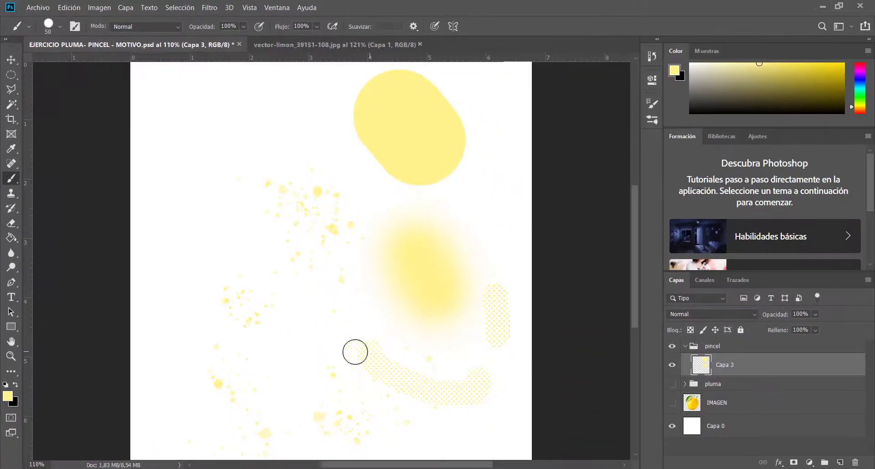
Choose the bmd_grundge_border7 brush from bmarco_grundge_border_set_1 and paint yellow ribbon-like strokes on the canvas's left side
left_click(60, 26)
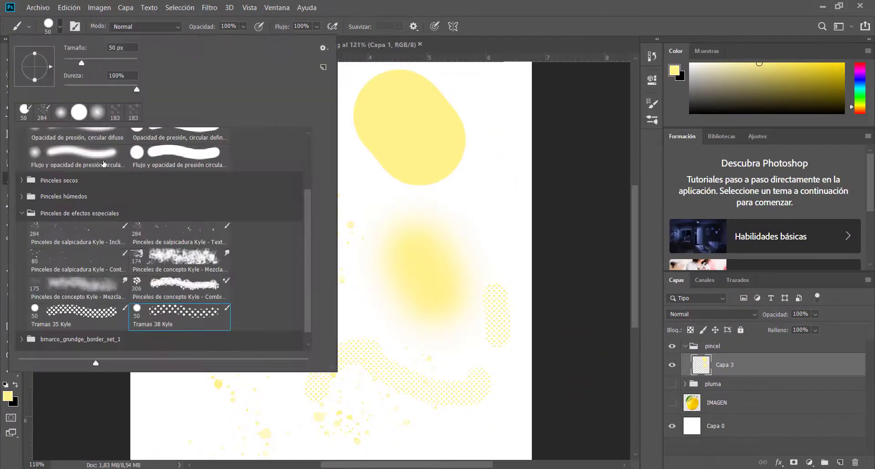
scroll(138, 291, "down", 2)
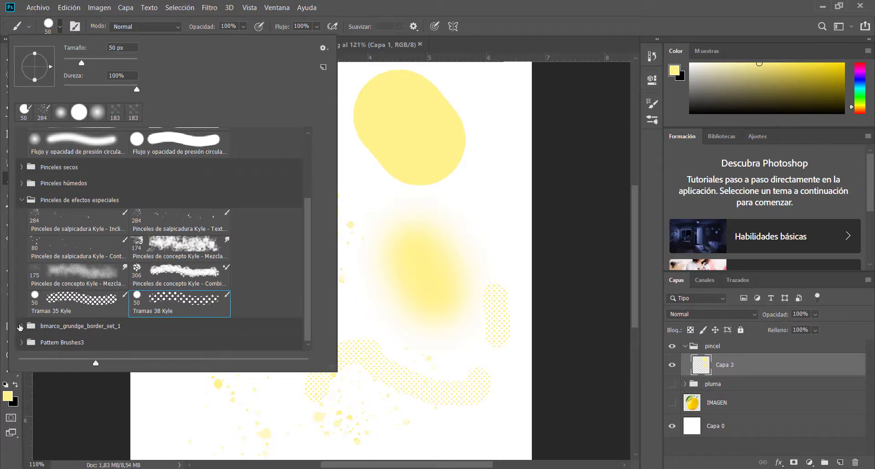
left_click(20, 326)
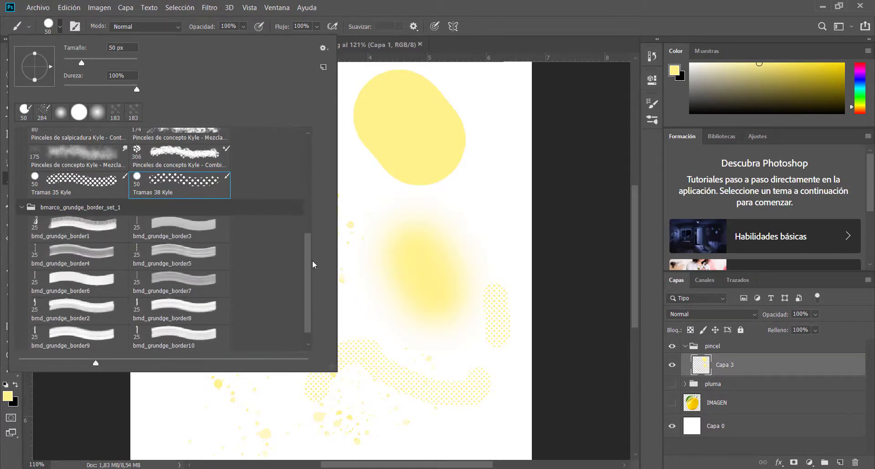
left_click_drag(309, 276, 310, 335)
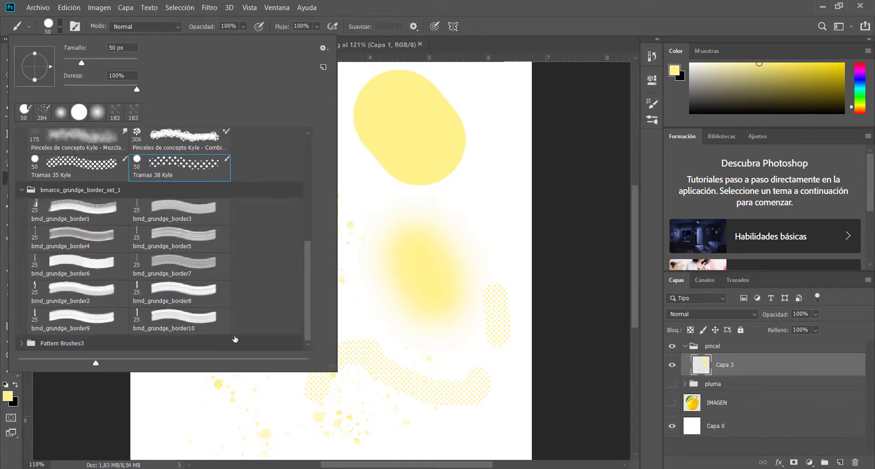
left_click(187, 262)
left_click_drag(186, 393, 234, 442)
mouse_move(173, 335)
left_mouse_down()
mouse_move(207, 199)
mouse_move(235, 234)
mouse_move(269, 226)
mouse_move(321, 243)
mouse_move(344, 216)
mouse_move(291, 171)
mouse_move(313, 188)
mouse_move(396, 202)
left_mouse_up()
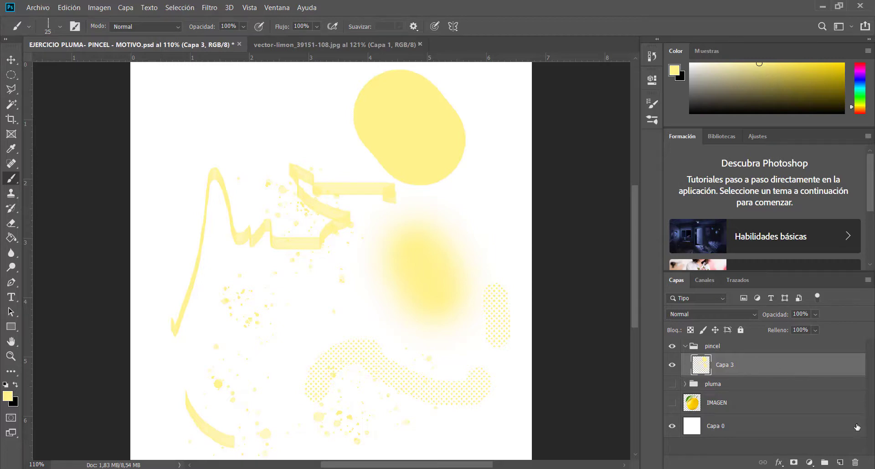
Delete the layer Capa 3 with its test strokes and create a new empty layer inside the pincel group
left_click(856, 463)
left_click(419, 188)
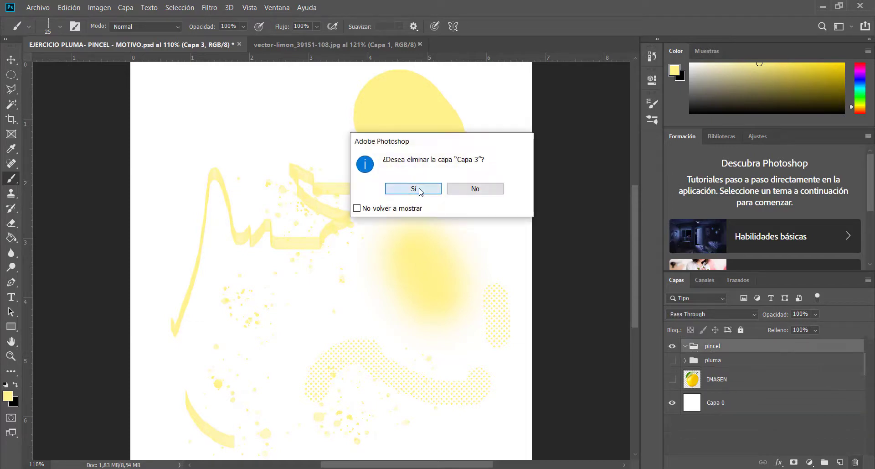
left_click(840, 462)
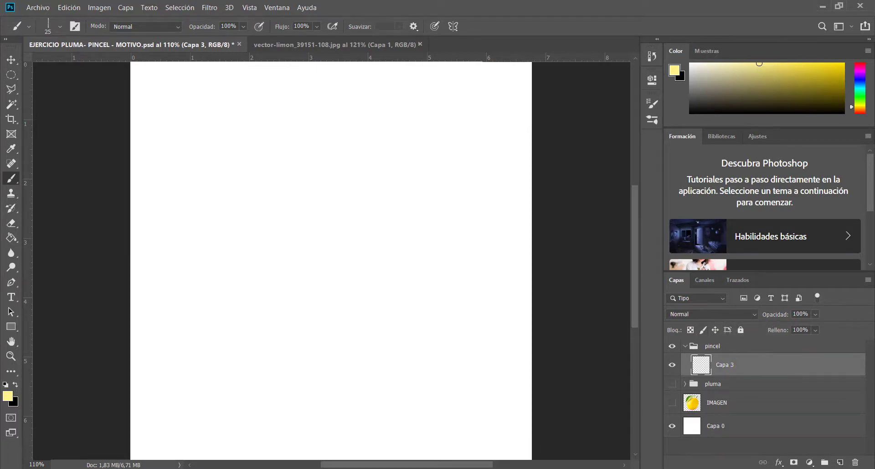
Switch to the browser and look over the leaf brush results on myphotoshopbrushes.com
key("alt+Tab")
scroll(283, 135, "up", 6)
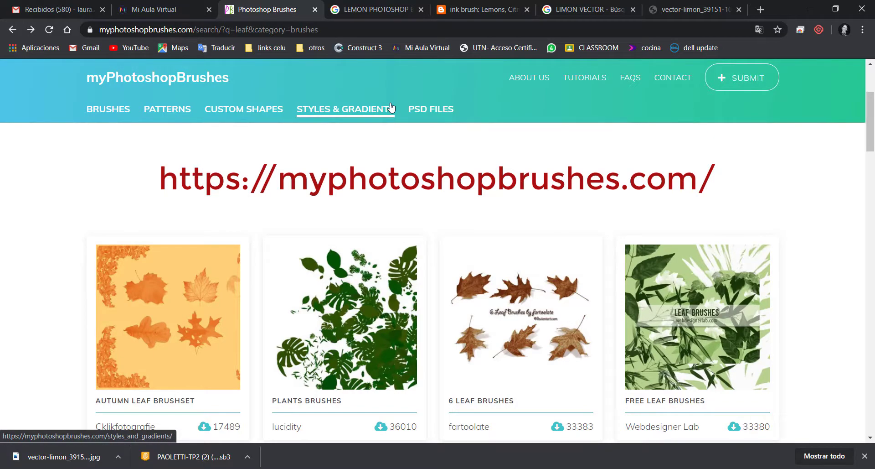
scroll(497, 197, "down", 6)
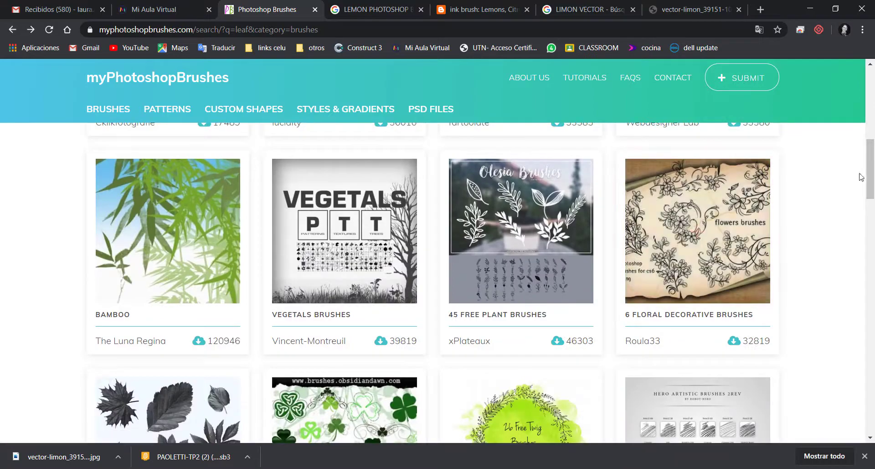
mouse_move(868, 175)
left_mouse_down()
mouse_move(871, 337)
mouse_move(872, 61)
mouse_move(873, 182)
mouse_move(872, 76)
left_mouse_up()
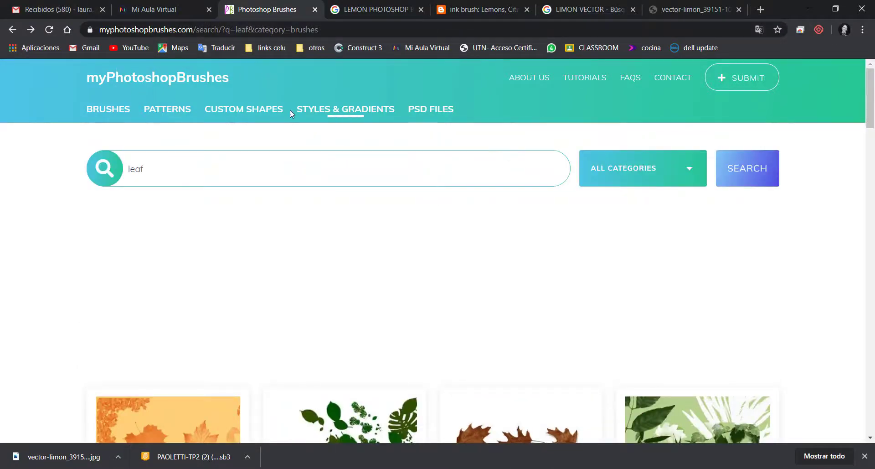
Open the site's Brushes category and look through its first page of brush sets
left_click(107, 114)
scroll(399, 240, "down", 5)
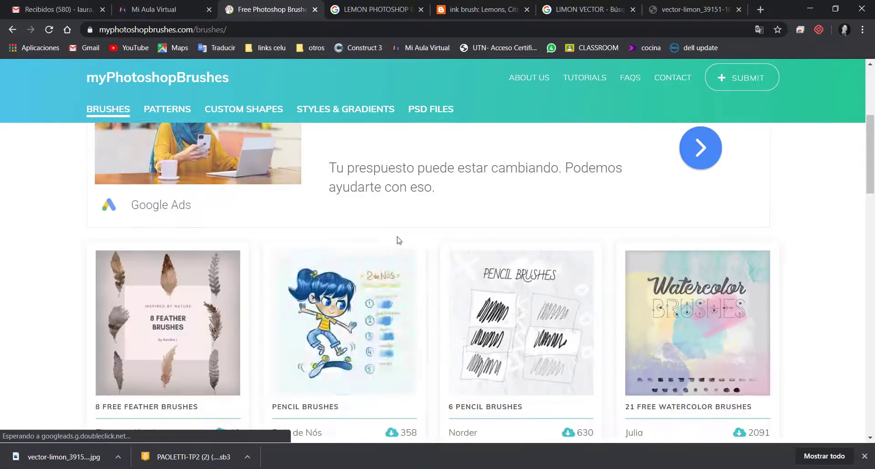
scroll(268, 297, "down", 7)
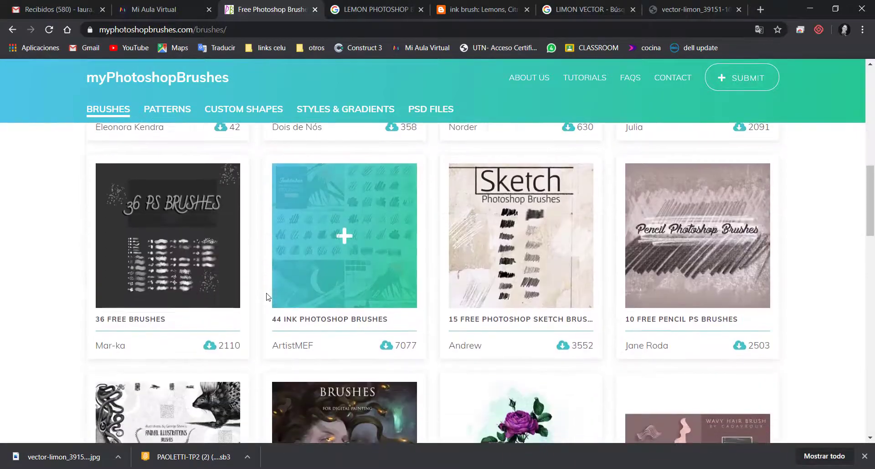
scroll(268, 297, "down", 12)
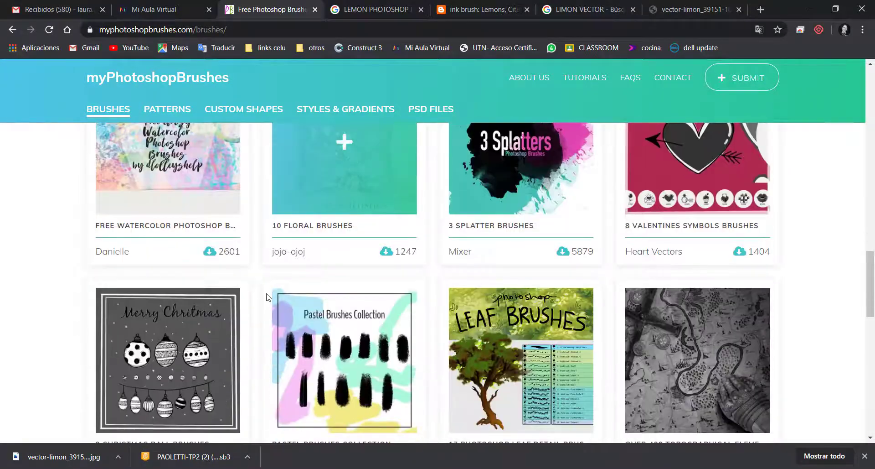
scroll(268, 295, "down", 3)
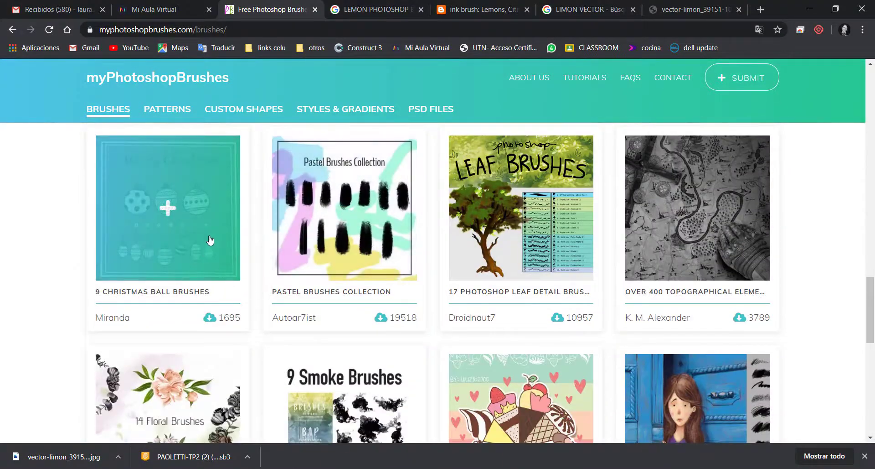
scroll(581, 210, "down", 8)
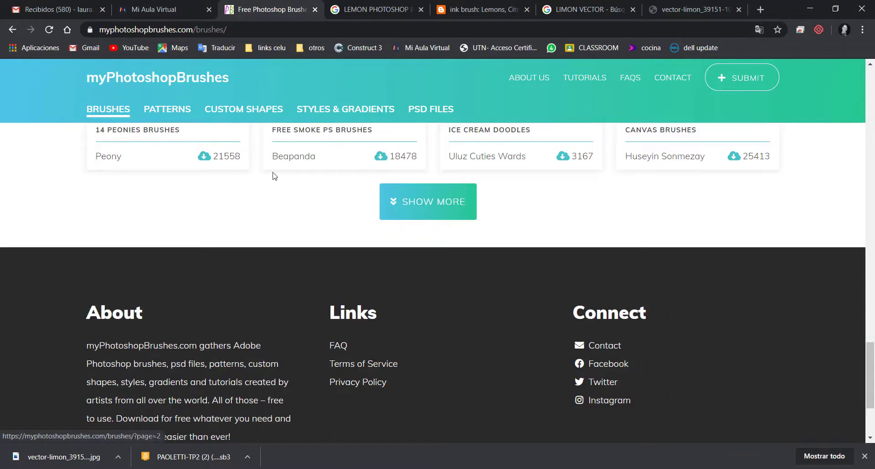
Load more brush sets twice, look through them and return to the search area
left_click(448, 207)
scroll(486, 220, "down", 15)
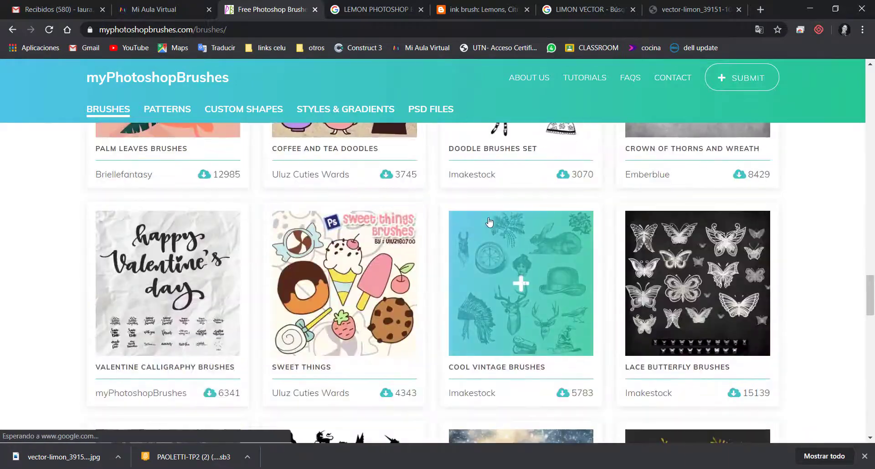
scroll(496, 216, "up", 3)
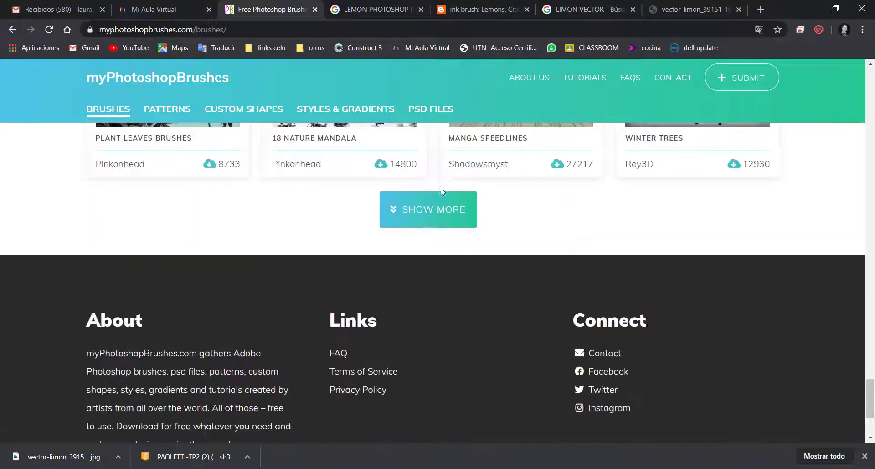
left_click(447, 218)
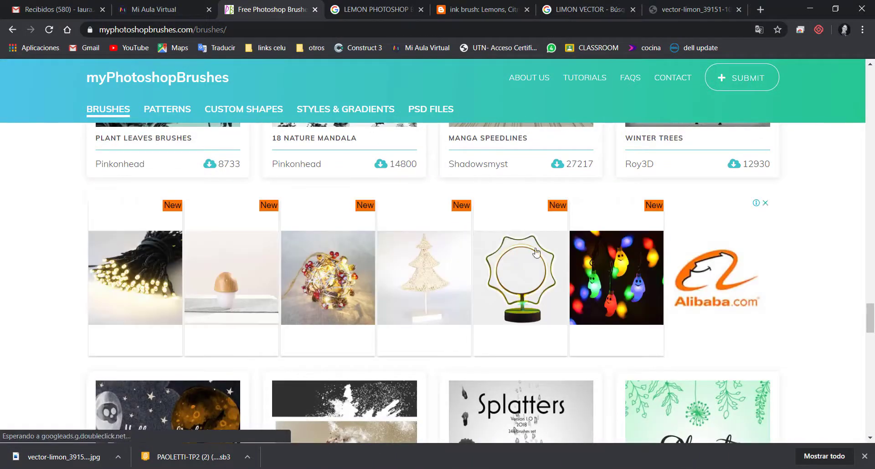
scroll(488, 222, "up", 10)
scroll(538, 253, "up", 15)
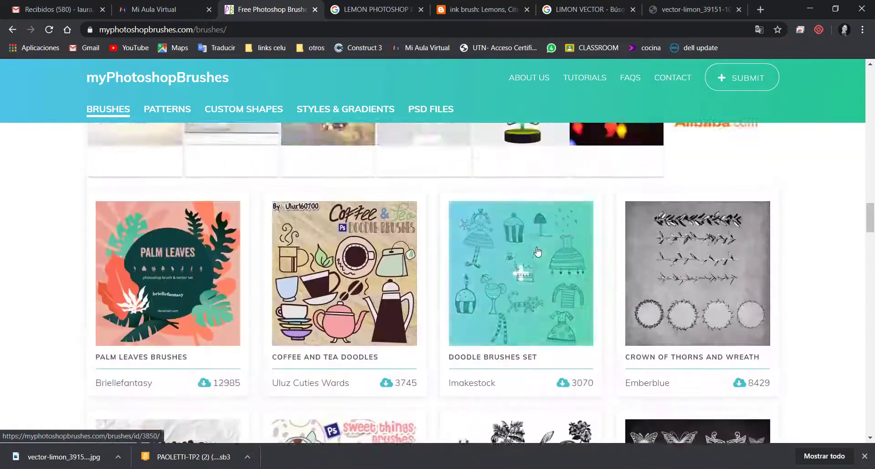
scroll(538, 254, "up", 5)
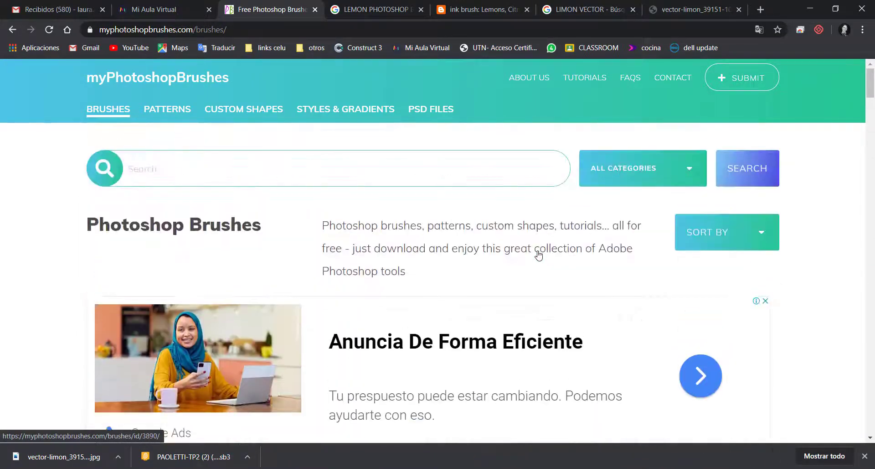
Search the Brushes category for FRUITS and look over the resulting brush sets
left_click(133, 167)
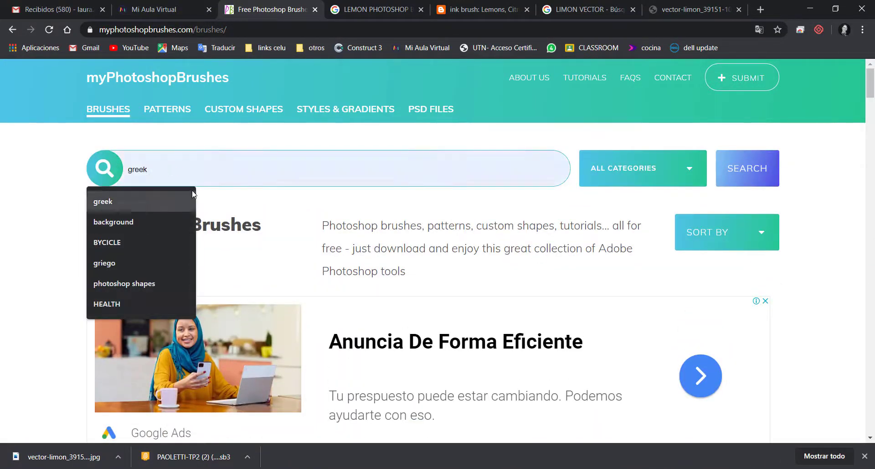
left_click(649, 173)
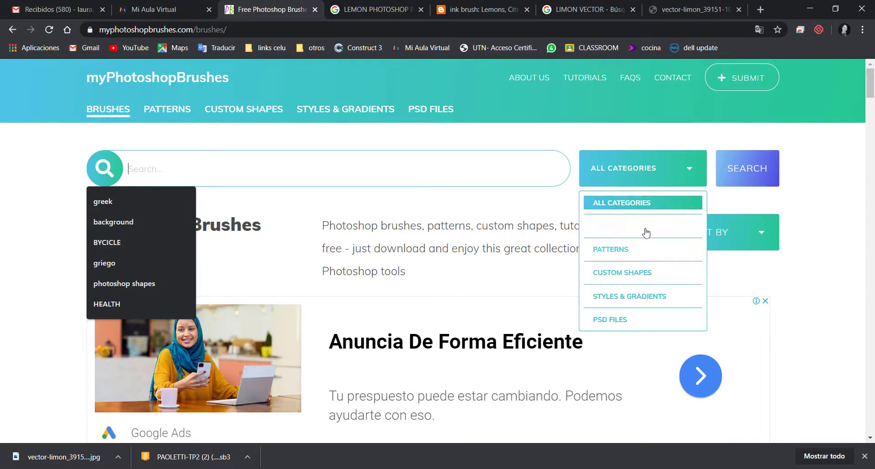
left_click(631, 228)
left_click(274, 176)
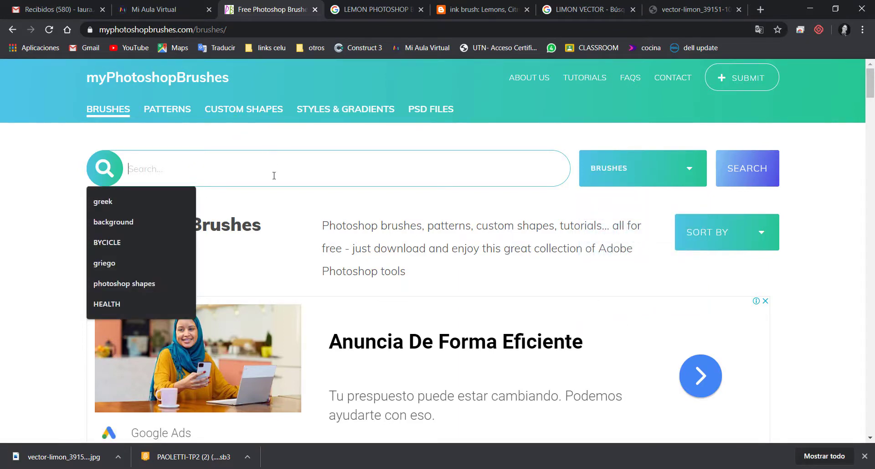
type("fruit")
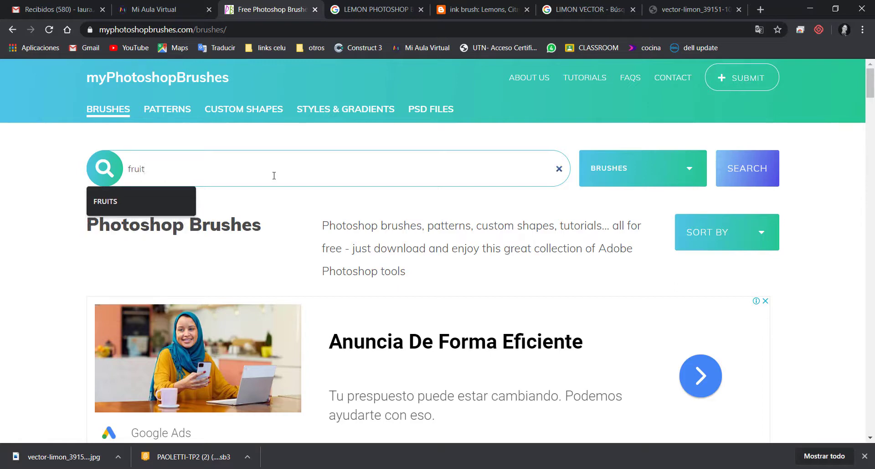
left_click(142, 201)
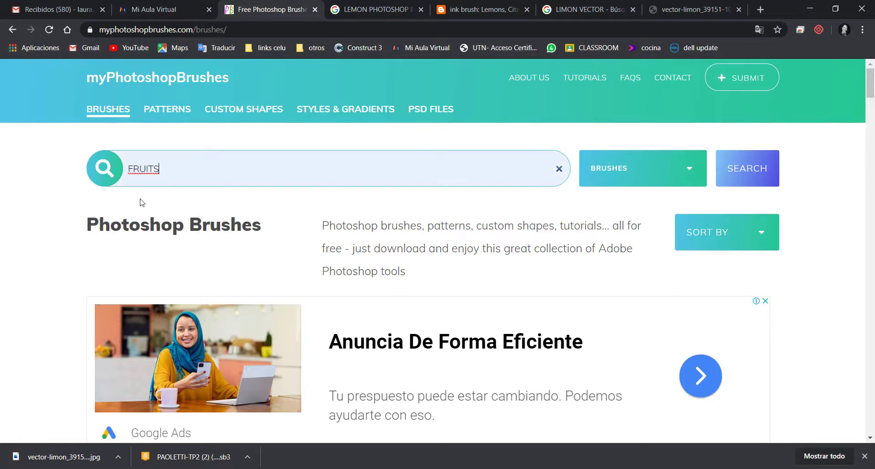
left_click(586, 168)
left_click(739, 173)
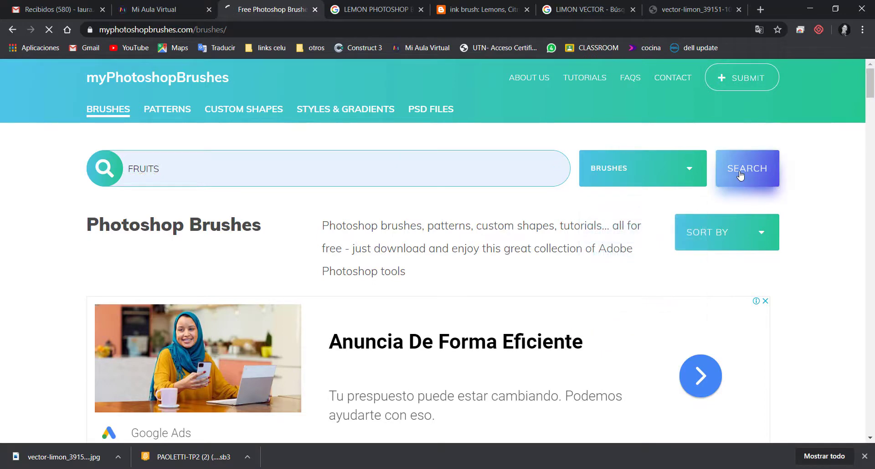
scroll(713, 215, "down", 5)
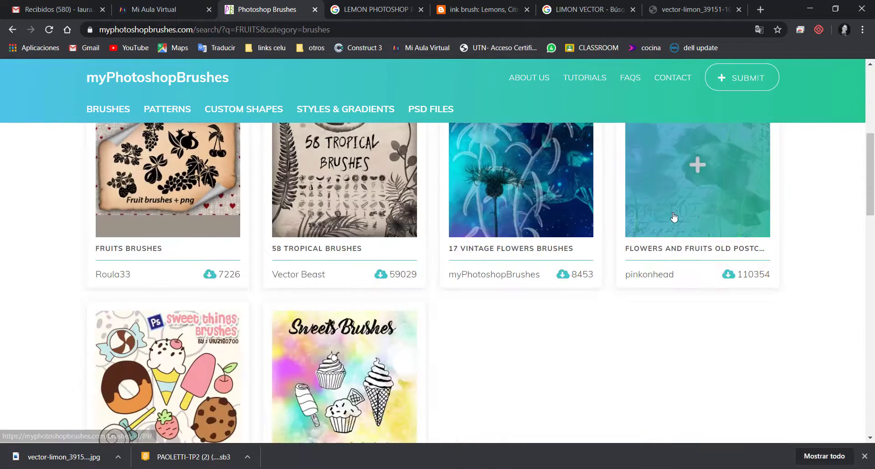
scroll(244, 226, "up", 2)
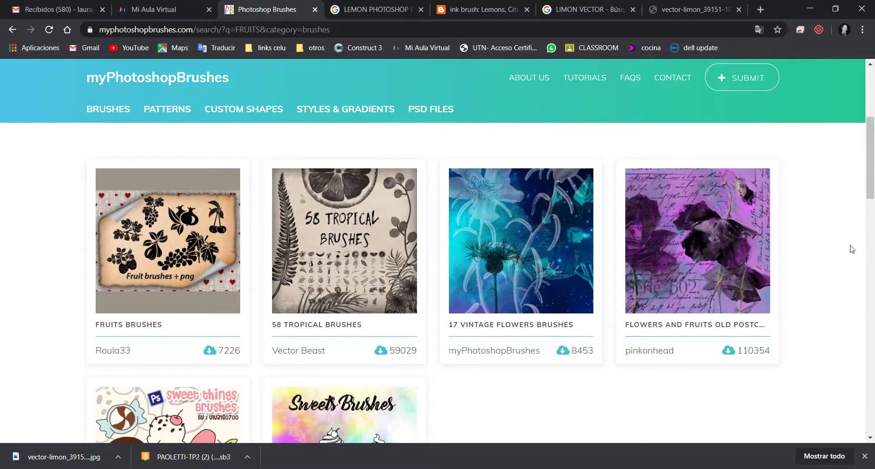
Look over the rest of the FRUITS results and search the Brushes category for leaf
scroll(872, 189, "down", 3)
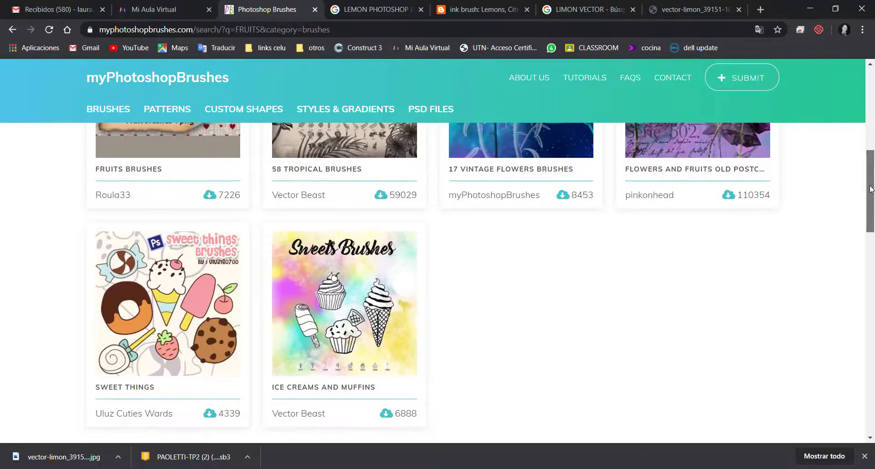
left_click_drag(871, 189, 872, 107)
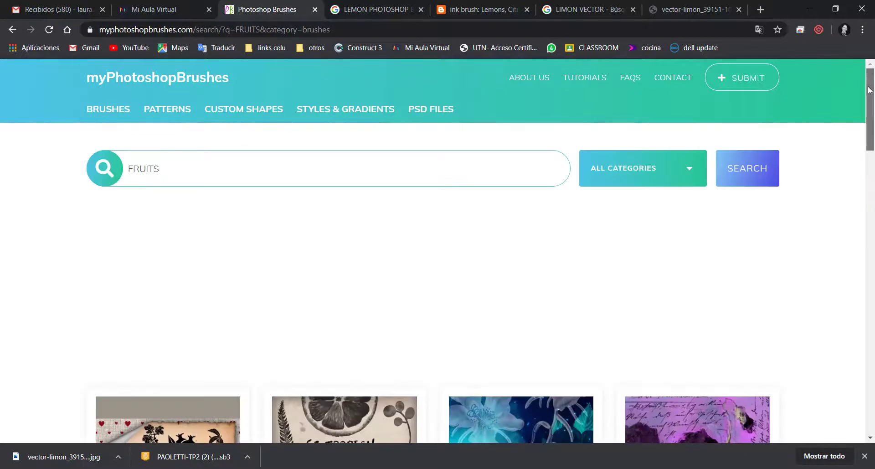
left_click_drag(229, 155, 119, 167)
type("leaf")
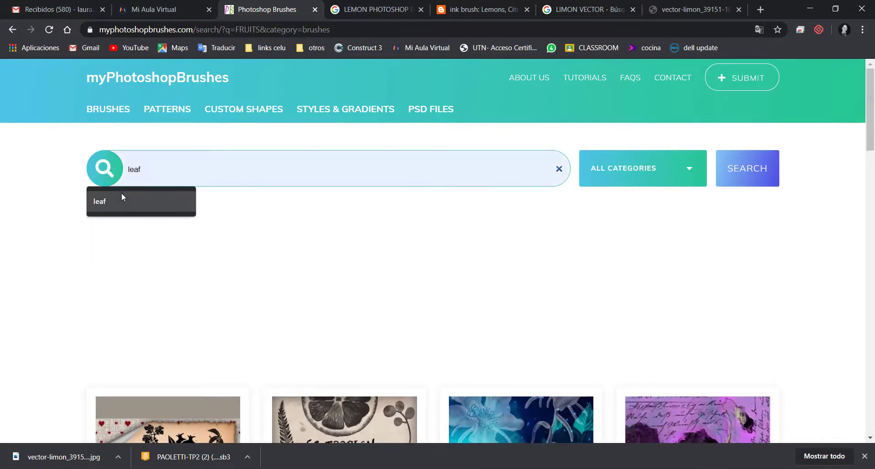
left_click(122, 197)
left_click(656, 182)
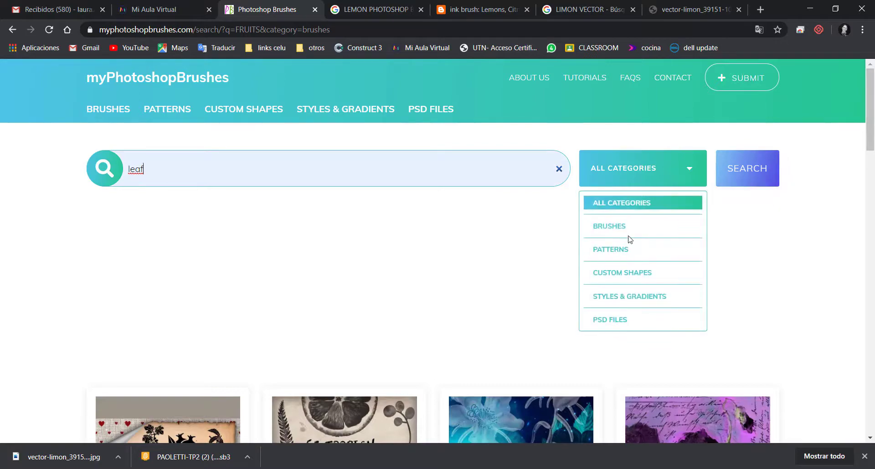
left_click(628, 228)
left_click(750, 176)
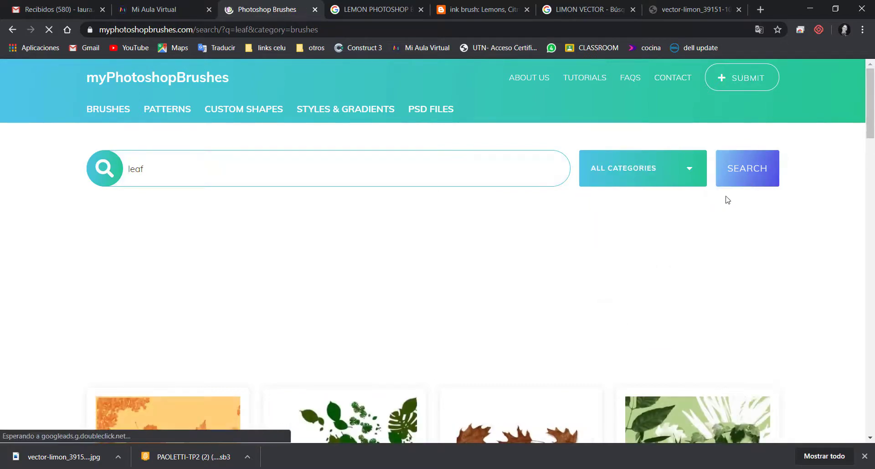
Look through the leaf brush results and open the page of the 26 Twig Brushes set
scroll(728, 200, "down", 10)
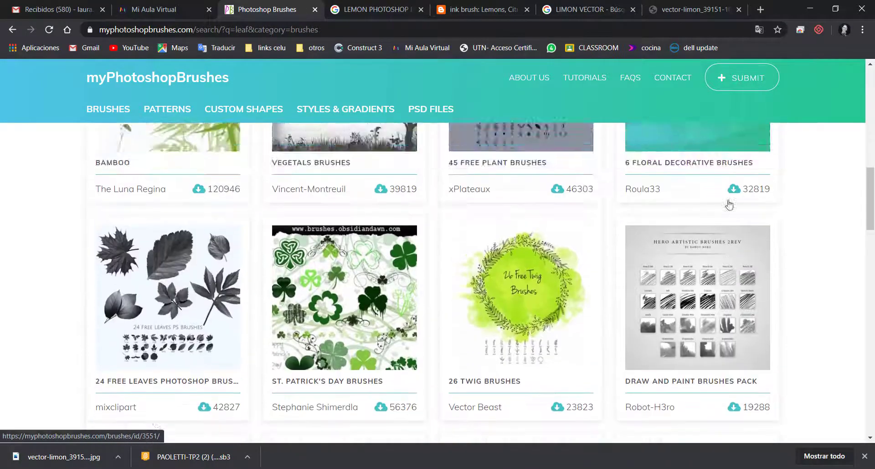
scroll(730, 205, "down", 12)
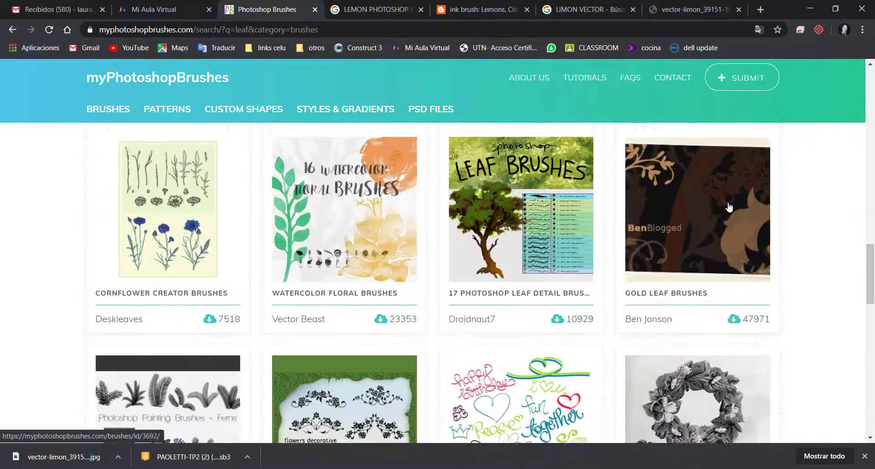
scroll(730, 207, "down", 5)
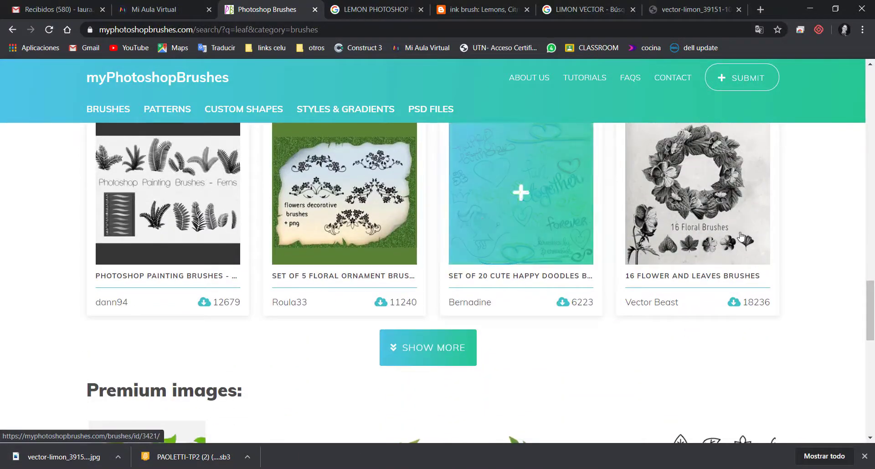
scroll(815, 223, "up", 2)
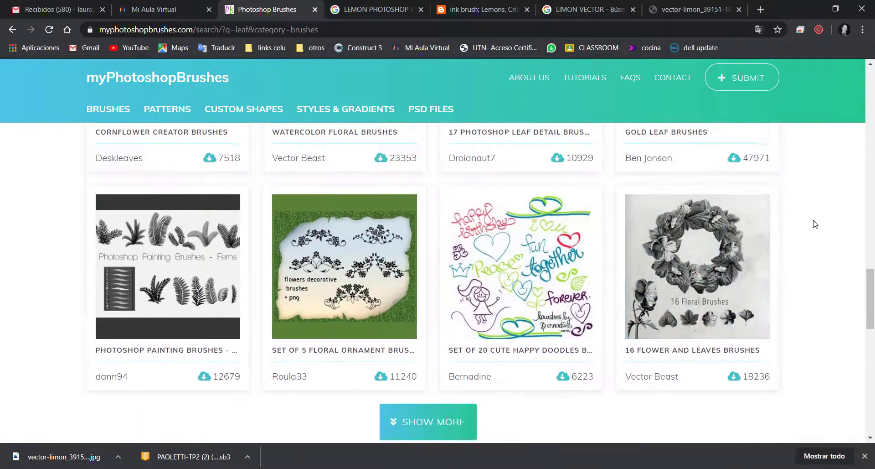
scroll(815, 224, "up", 7)
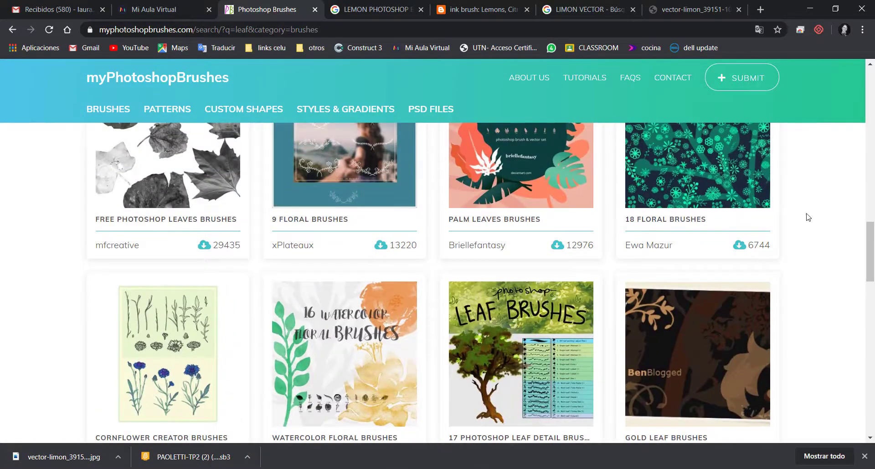
scroll(802, 306, "up", 2)
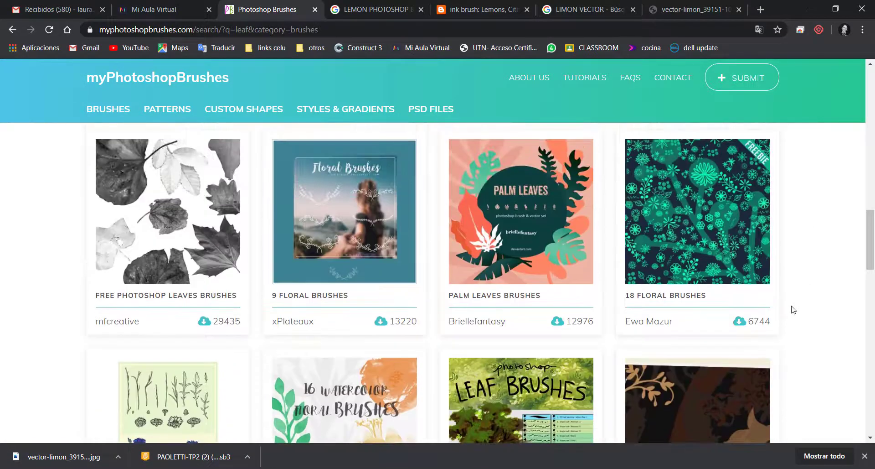
scroll(785, 297, "up", 5)
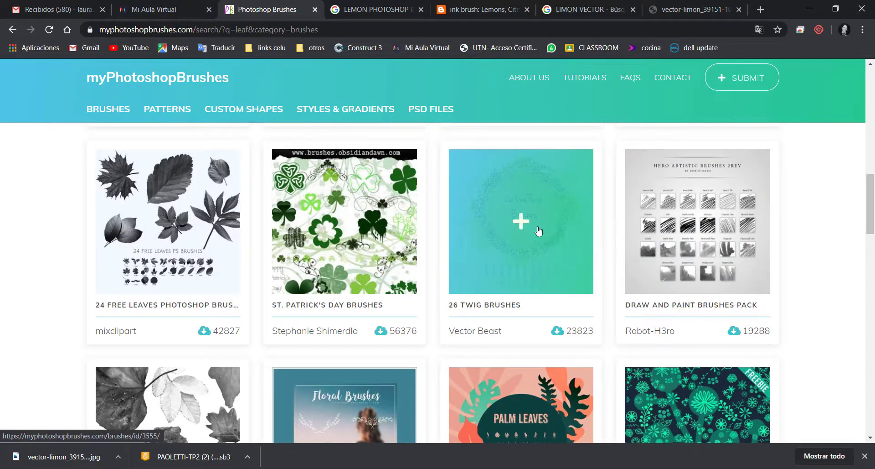
left_click(511, 240)
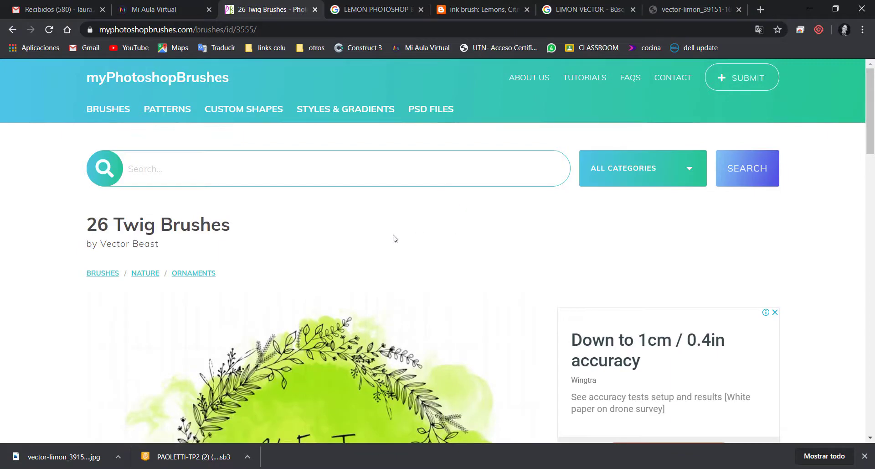
Examine the twig previews of the 26 Twig Brushes set and download it
scroll(395, 238, "down", 2)
scroll(395, 238, "down", 3)
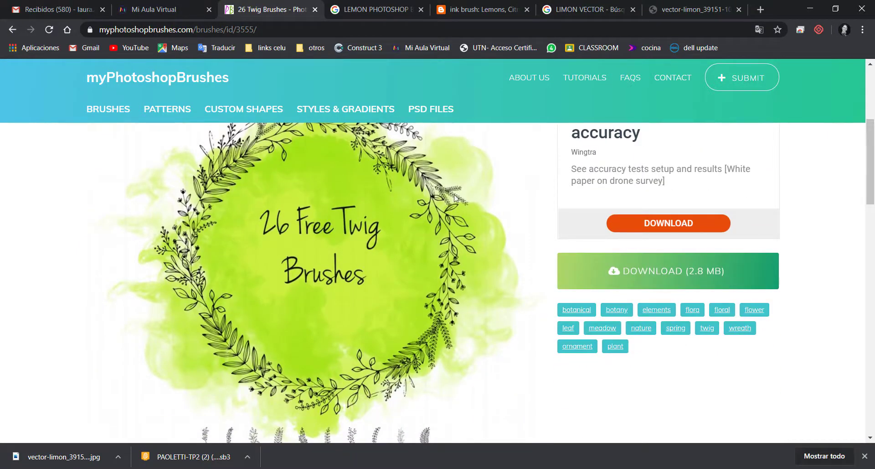
scroll(477, 258, "down", 3)
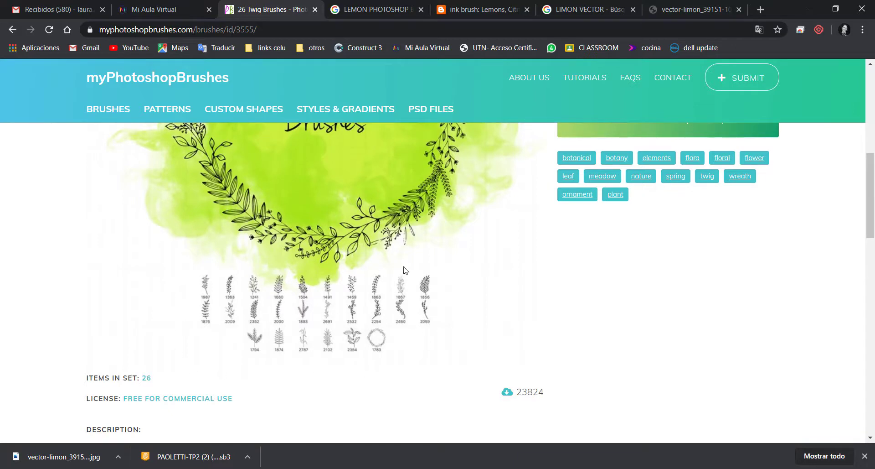
scroll(398, 232, "up", 2)
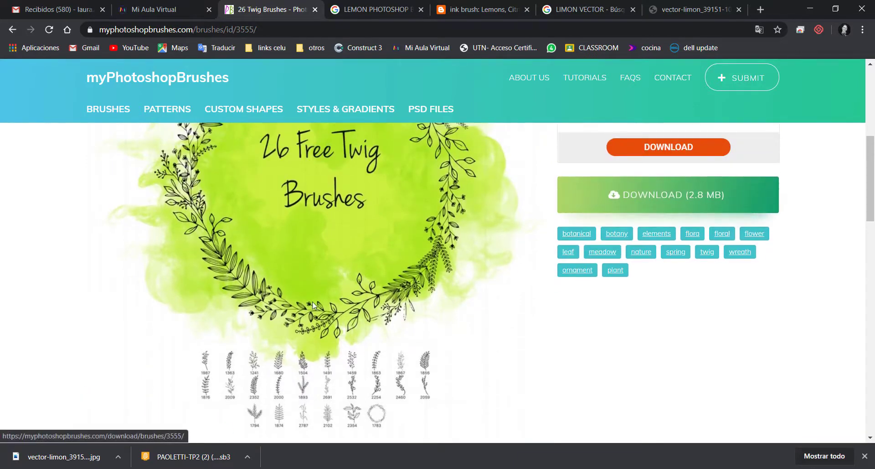
scroll(330, 296, "down", 2)
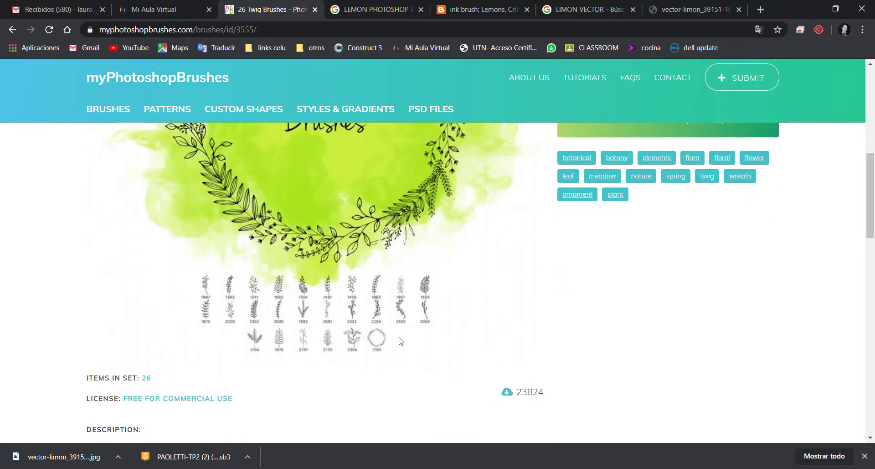
scroll(599, 303, "up", 2)
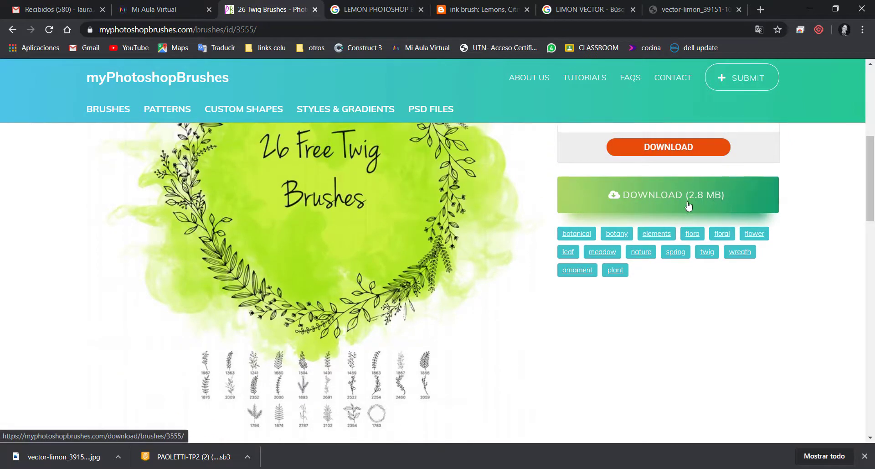
left_click(690, 187)
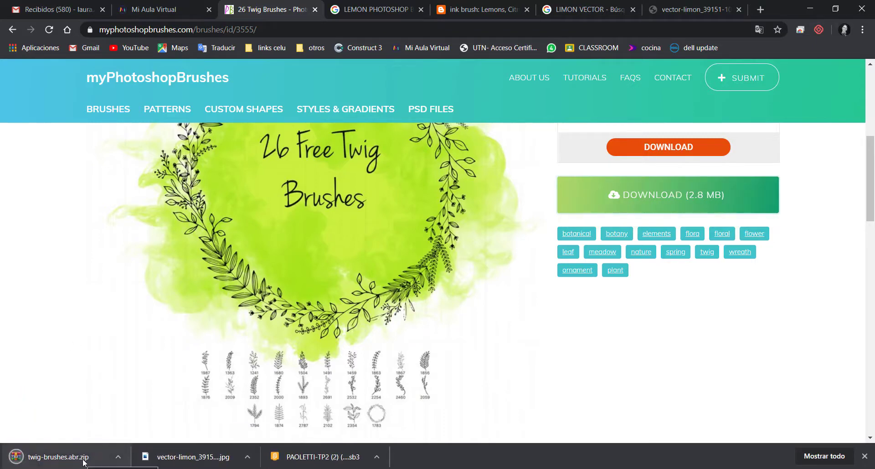
Show twig-brushes.abr.zip in its download folder, extract it into a twig-brushes.abr folder and open that folder
left_click(119, 457)
left_click(164, 417)
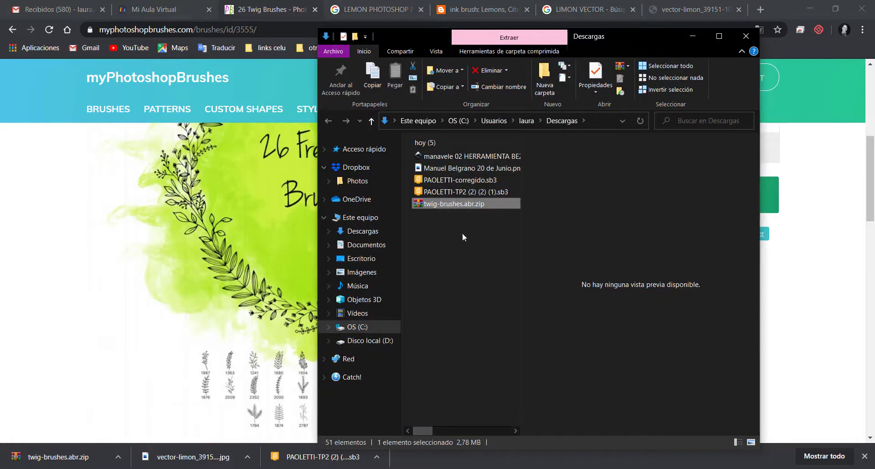
left_click(463, 230)
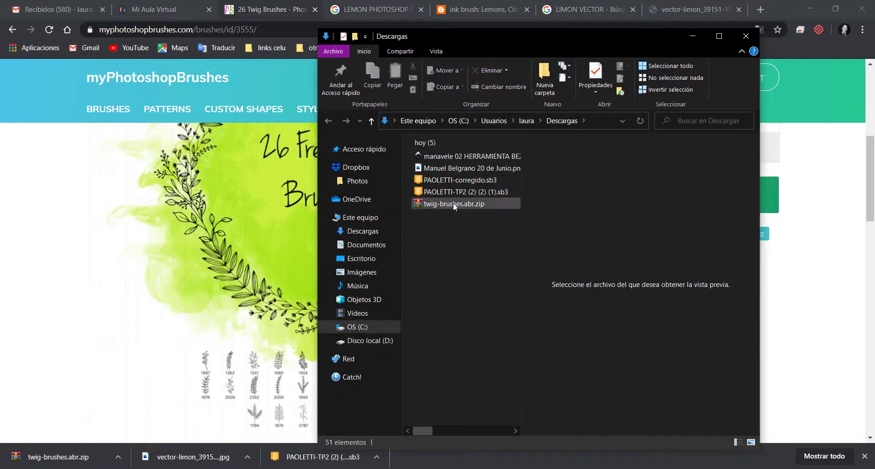
double_click(454, 204)
right_click(324, 245)
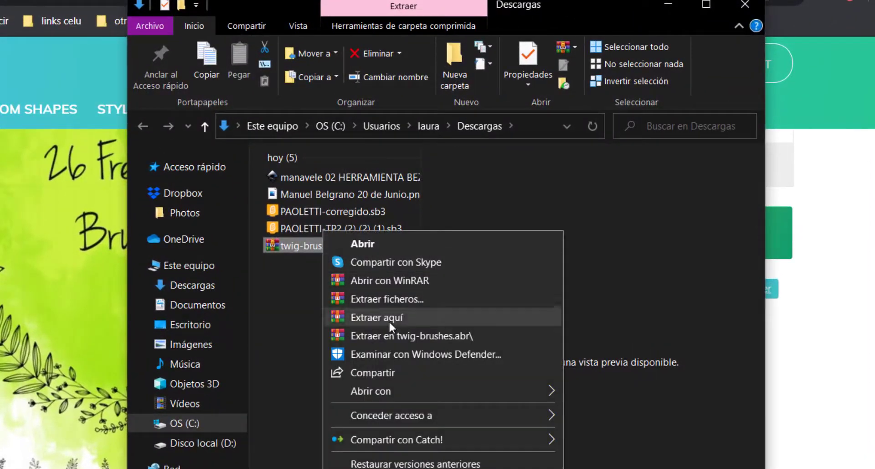
left_click(391, 333)
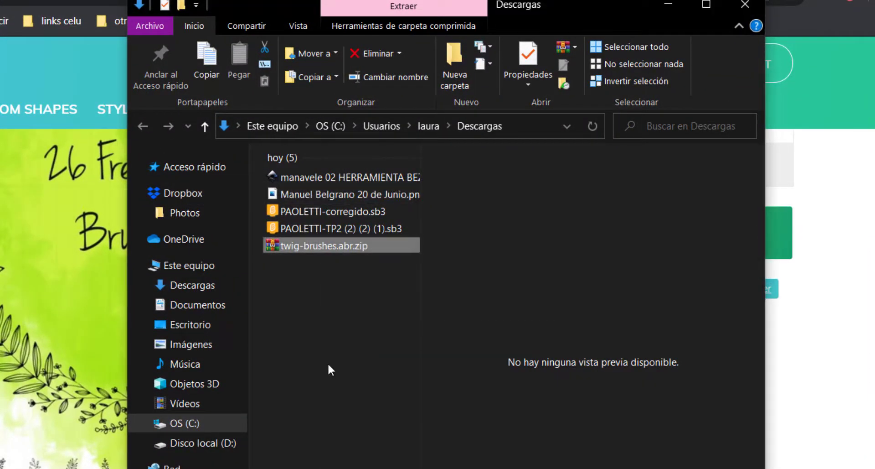
double_click(303, 177)
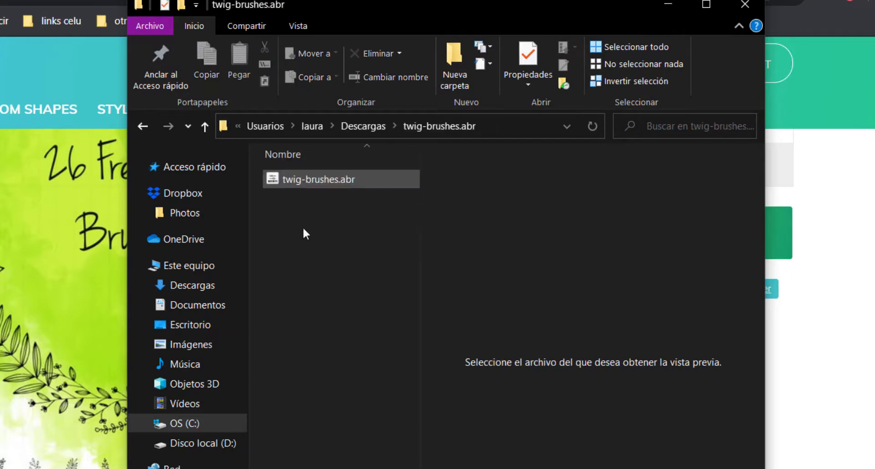
Load the extracted twig-brushes.abr file into Photoshop, switching to the open lemon document
left_click(351, 173)
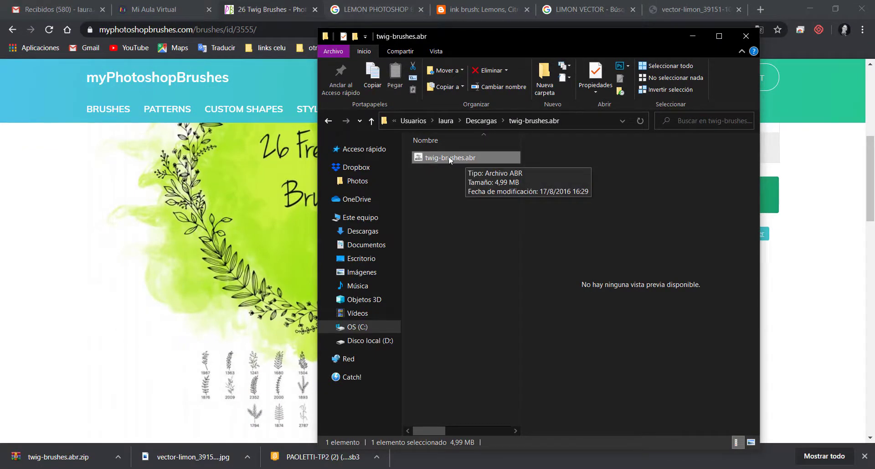
mouse_move(458, 157)
left_mouse_down()
mouse_move(463, 188)
mouse_move(450, 313)
mouse_move(471, 464)
mouse_move(441, 468)
mouse_move(443, 457)
mouse_move(694, 402)
mouse_move(442, 321)
left_mouse_up()
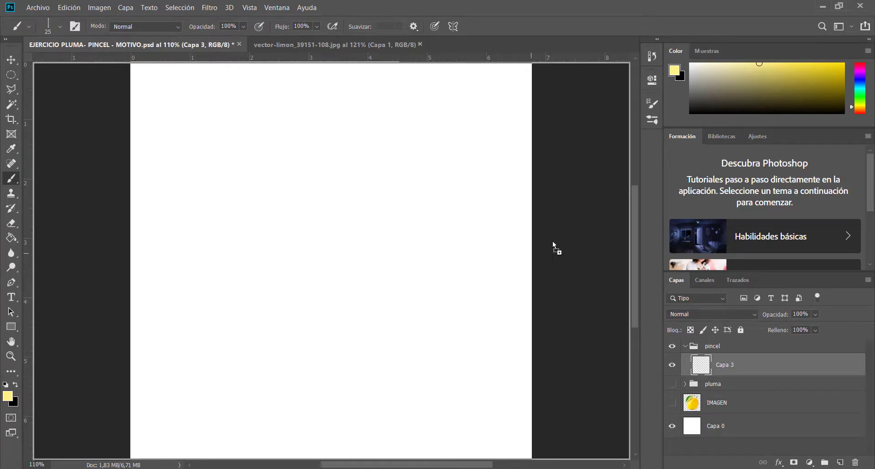
left_click_drag(553, 242, 801, 364)
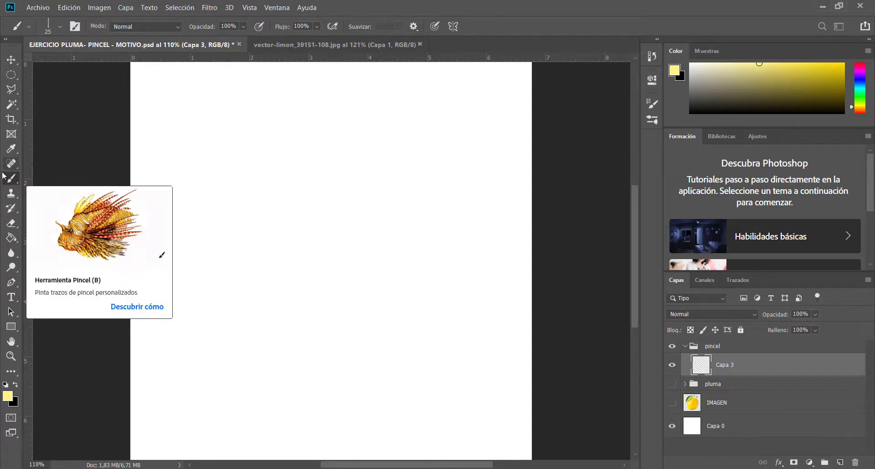
Open the Brush tool's preset list and collapse the expanded brush groups, including bmarco_grundge_border_set_1 and Pinceles generales
left_click(60, 26)
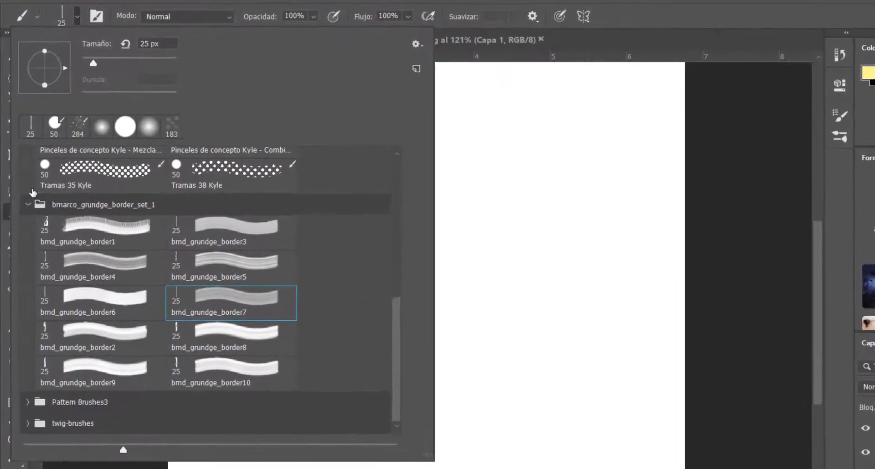
left_click(22, 190)
left_click(27, 220)
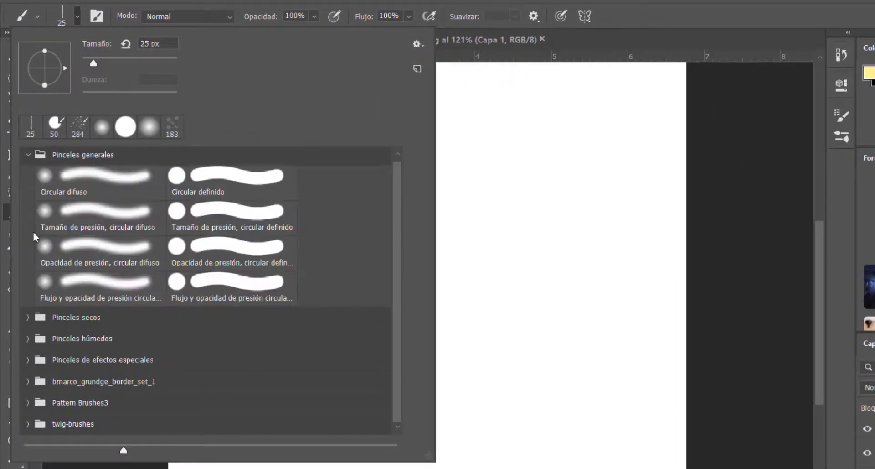
left_click(29, 158)
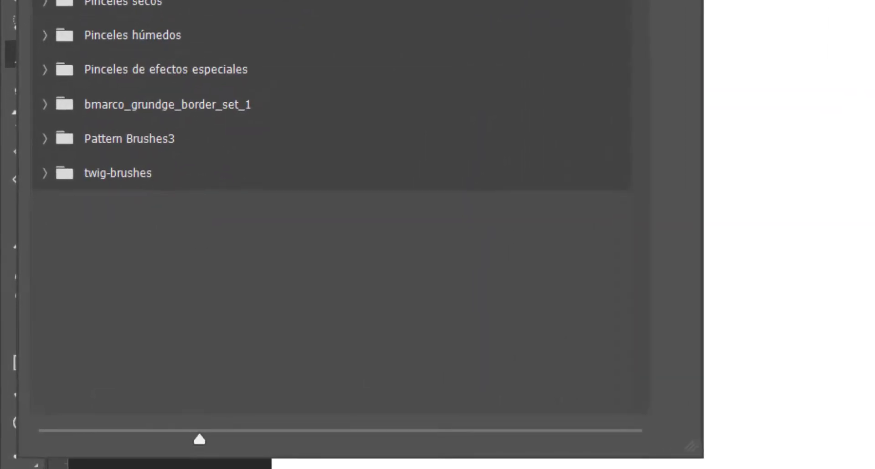
Expand the twig-brushes group, look through its presets and select the 1504 px twig brush
mouse_move(296, 467)
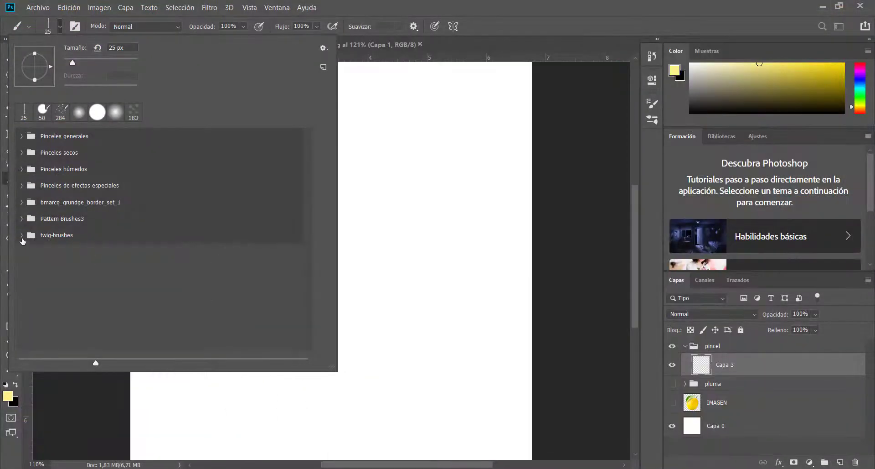
left_click(21, 235)
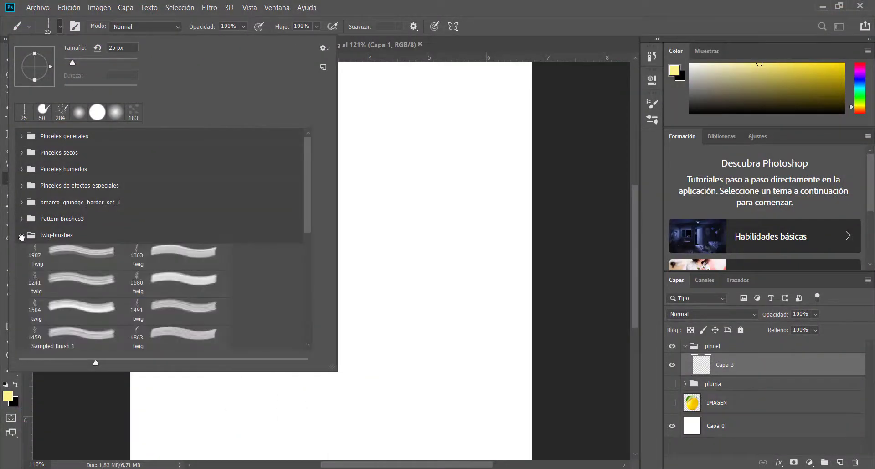
scroll(22, 240, "down", 2)
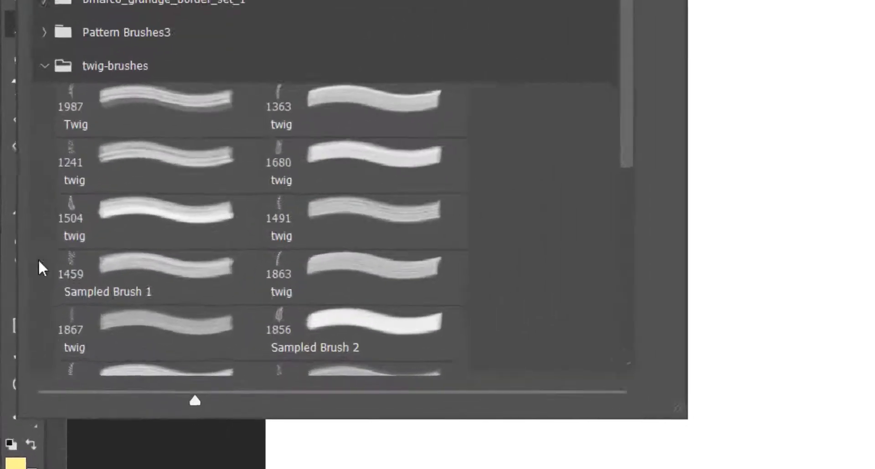
scroll(199, 199, "down", 1)
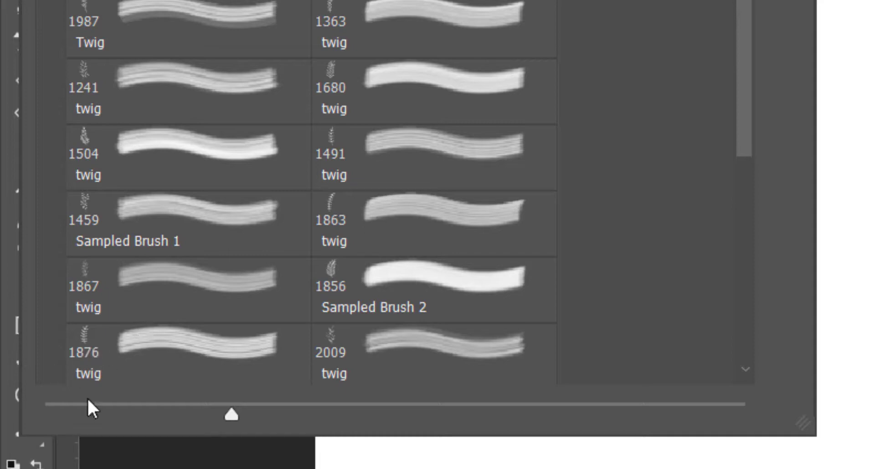
key("Escape")
left_click(86, 158)
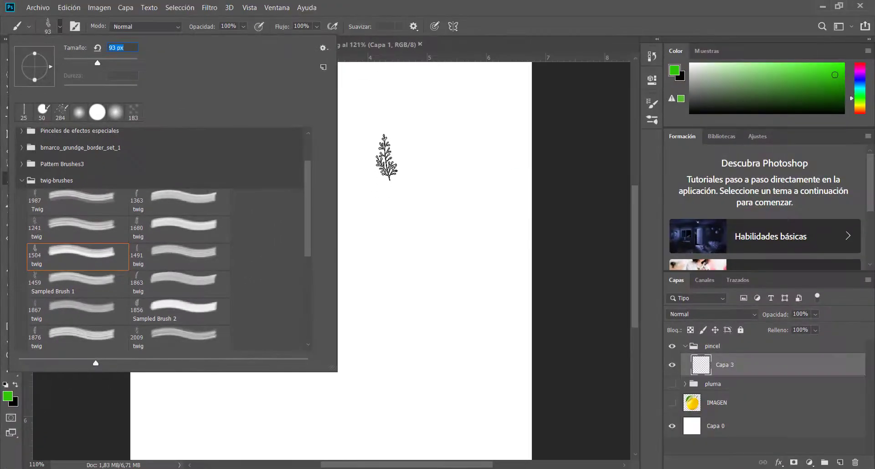
Stamp six green twigs in the canvas's upper right on Capa 3, then paint one continuous winding stroke and undo it
left_click(388, 158)
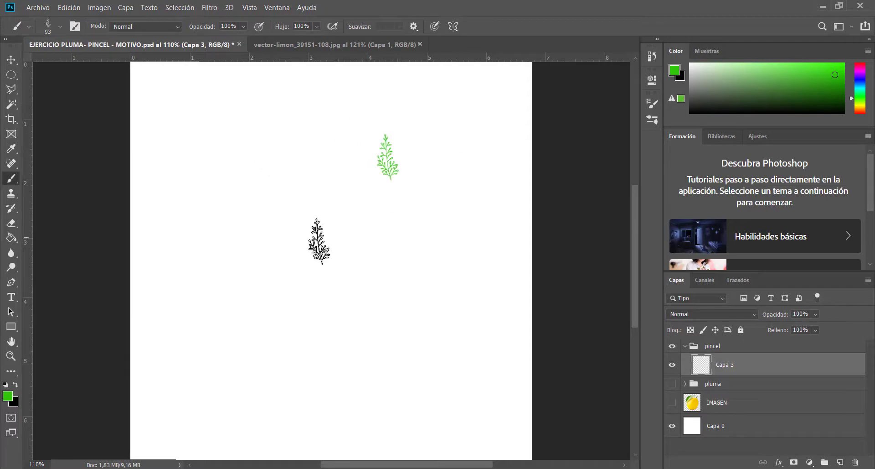
left_click(394, 130)
left_click(427, 123)
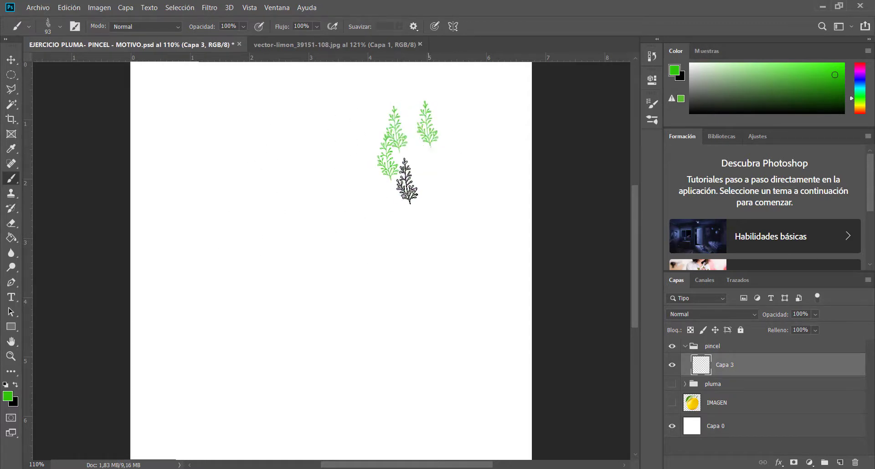
left_click(404, 182)
left_click(412, 168)
left_click(451, 161)
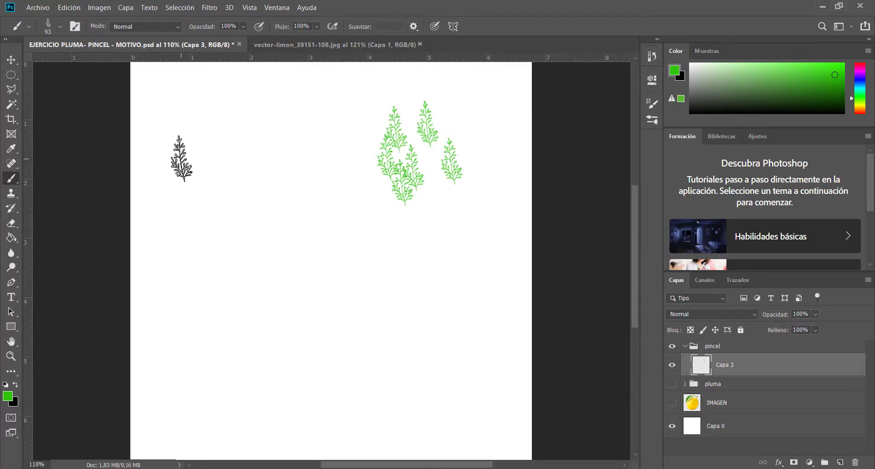
mouse_move(182, 159)
left_mouse_down()
mouse_move(199, 183)
mouse_move(245, 210)
mouse_move(372, 234)
mouse_move(384, 271)
mouse_move(273, 288)
mouse_move(273, 330)
mouse_move(332, 337)
mouse_move(342, 361)
left_mouse_up()
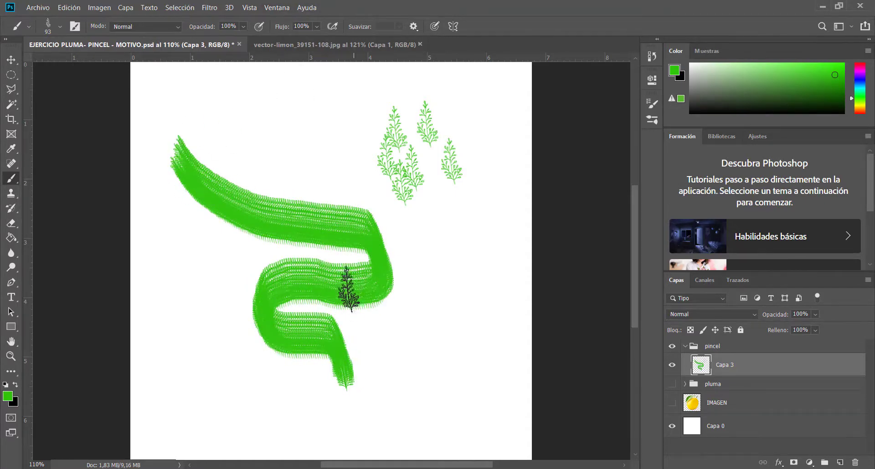
key("ctrl+z")
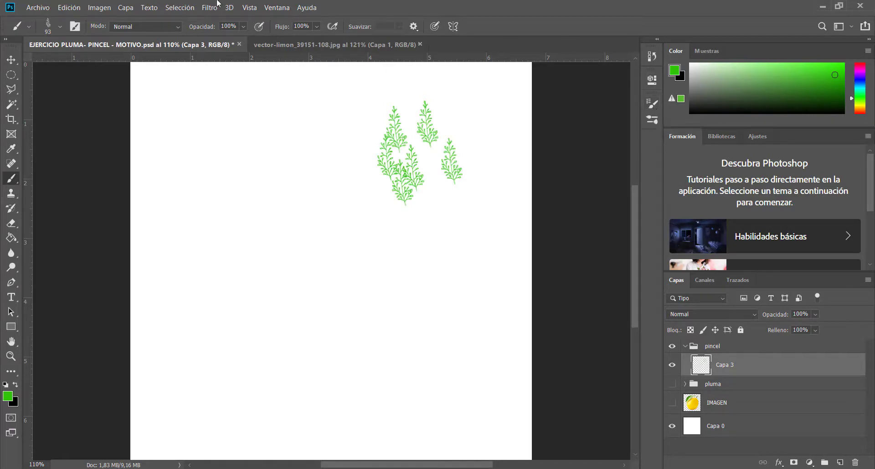
Open the brush tip settings and set the twig brush's size to 64 px and its spacing to 182%
left_click(275, 8)
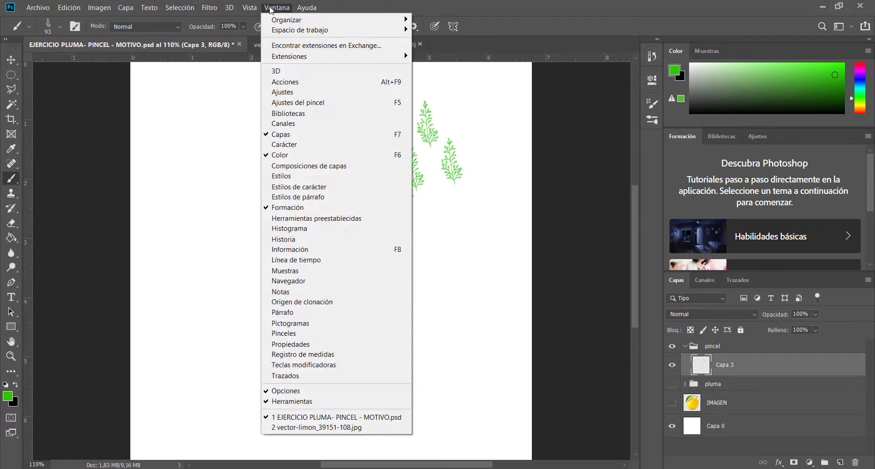
left_click(277, 8)
left_click(276, 8)
left_click(655, 106)
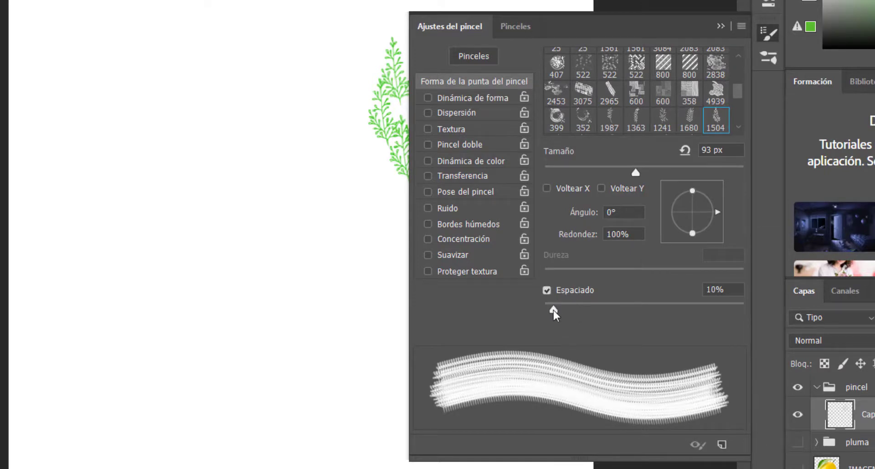
mouse_move(554, 310)
left_mouse_down()
mouse_move(688, 329)
mouse_move(607, 330)
mouse_move(587, 327)
mouse_move(697, 326)
left_mouse_up()
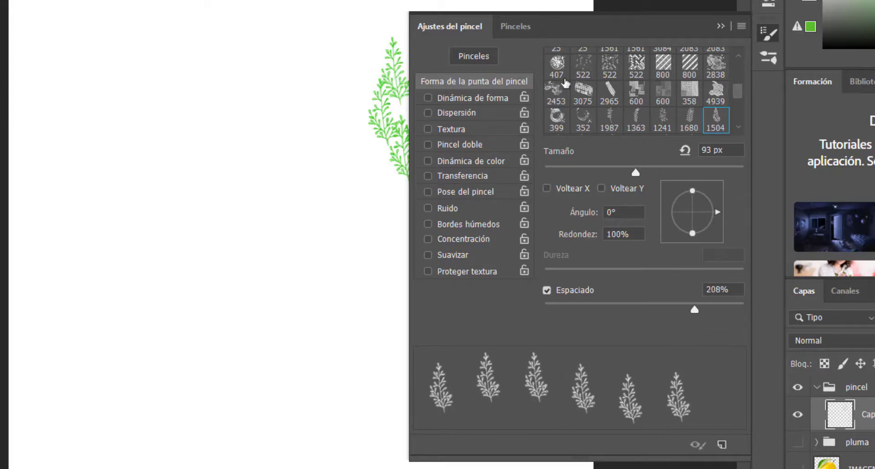
mouse_move(636, 172)
left_mouse_down()
mouse_move(544, 174)
mouse_move(607, 188)
left_mouse_up()
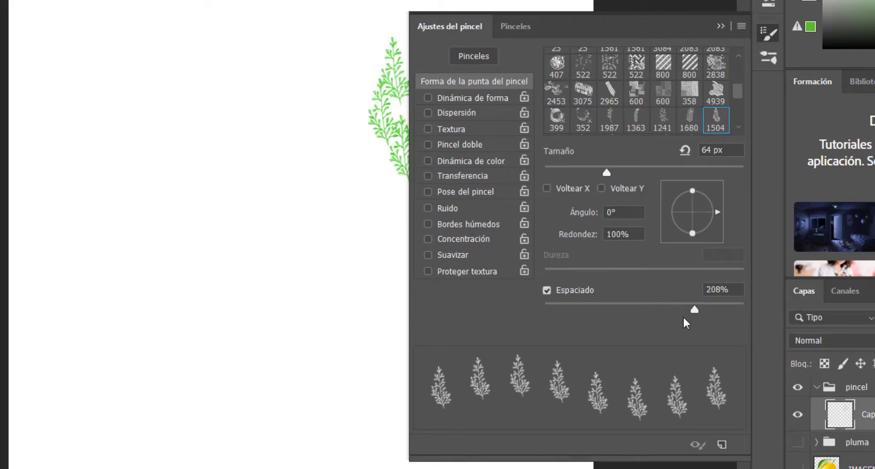
left_click_drag(694, 311, 685, 311)
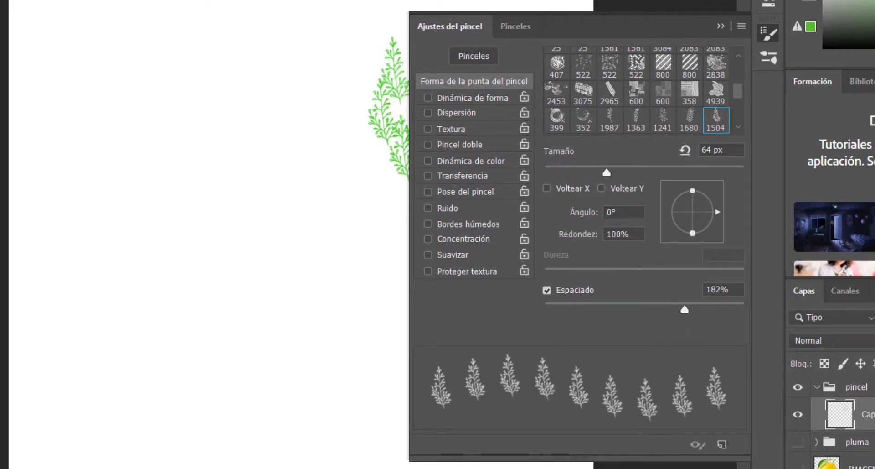
Paint a winding trail of spaced twigs down the left part of the canvas and undo it
left_click_drag(76, 466, 237, 468)
mouse_move(313, 465)
left_mouse_down()
mouse_move(324, 446)
mouse_move(269, 416)
mouse_move(159, 403)
mouse_move(112, 343)
mouse_move(256, 323)
mouse_move(291, 268)
mouse_move(241, 241)
mouse_move(118, 241)
mouse_move(126, 175)
mouse_move(233, 159)
mouse_move(280, 95)
mouse_move(104, 92)
left_mouse_up()
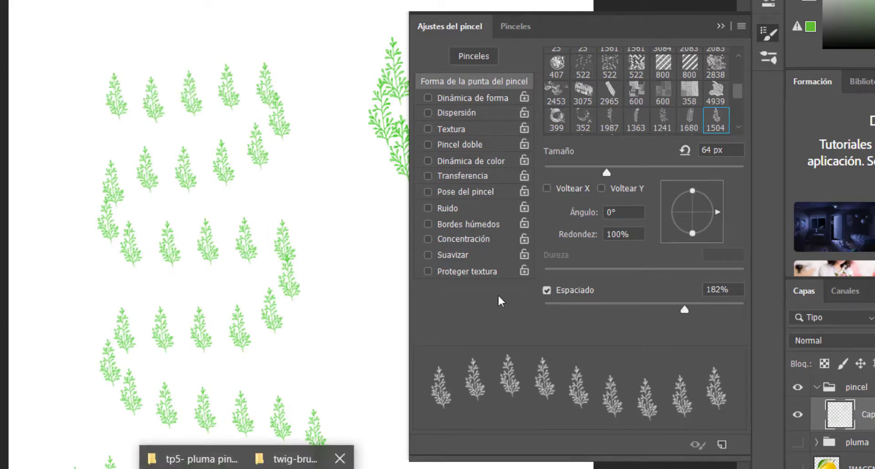
key("ctrl+z")
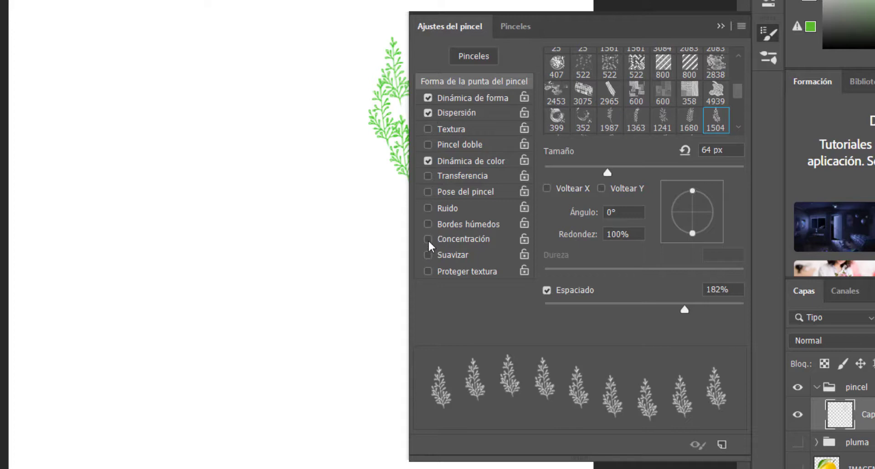
Enable Dinámica de forma, Dispersión, Dinámica de color and Suavizar for the brush and paint a test stroke in the canvas's lower left
mouse_move(269, 406)
left_mouse_down()
mouse_move(172, 415)
mouse_move(101, 366)
mouse_move(227, 335)
mouse_move(168, 301)
mouse_move(143, 265)
mouse_move(125, 283)
left_mouse_up()
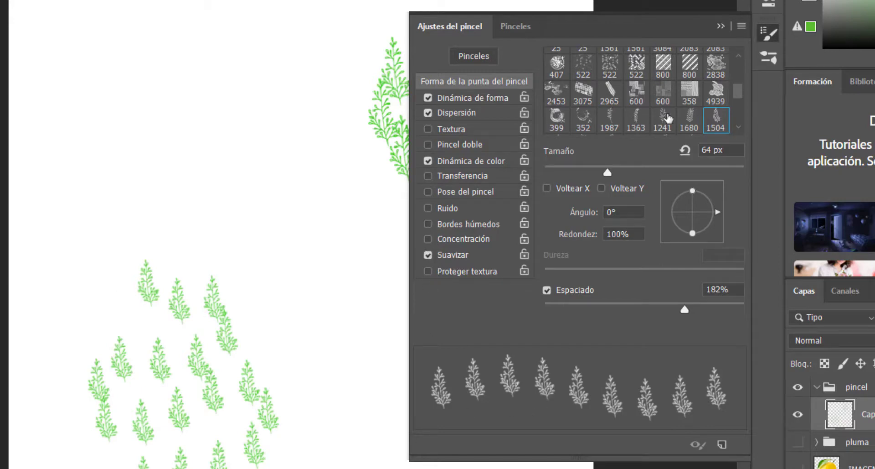
left_click(720, 27)
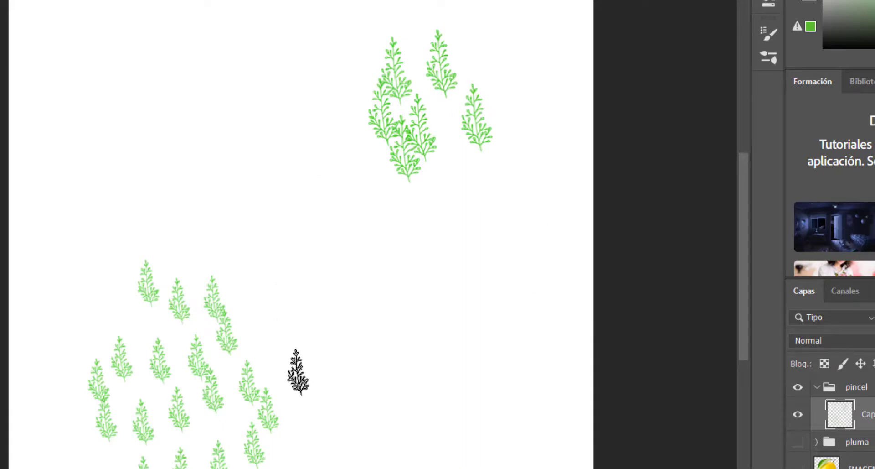
Revert the document to its opening snapshot in the history
left_click(768, 0)
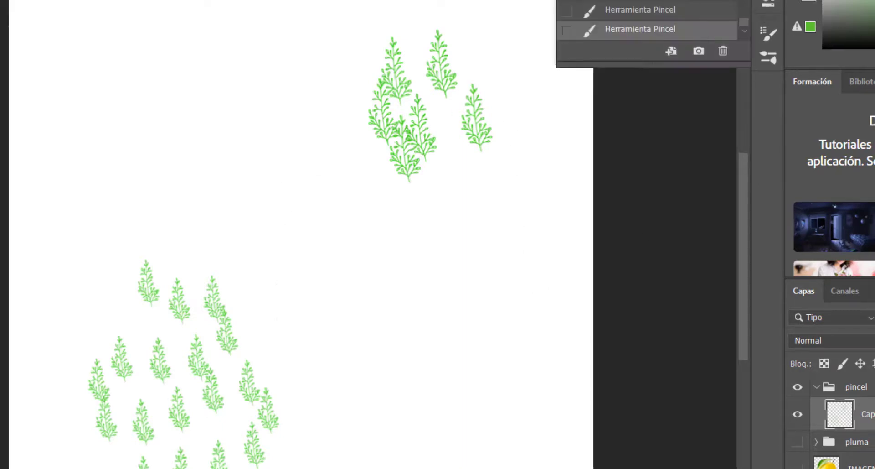
left_click_drag(681, 66, 673, 19)
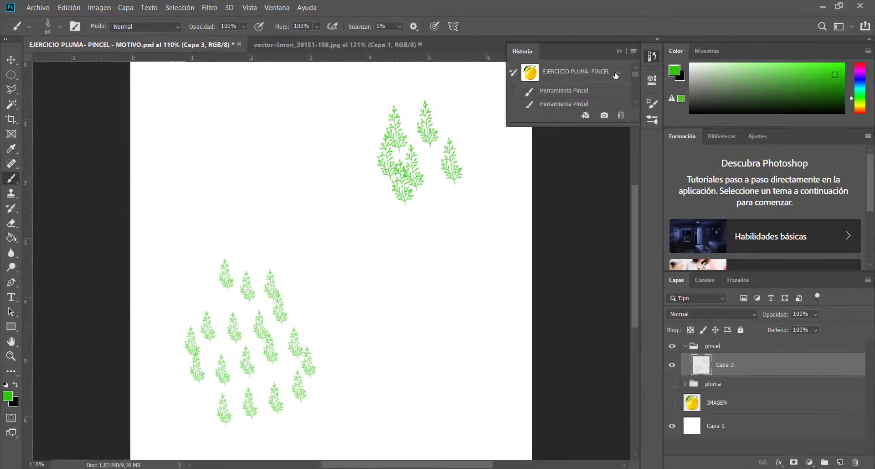
left_click(616, 76)
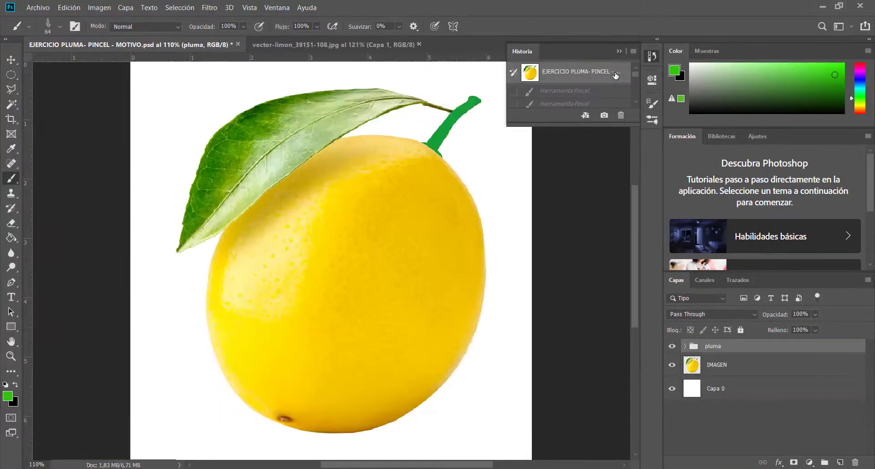
left_click(622, 50)
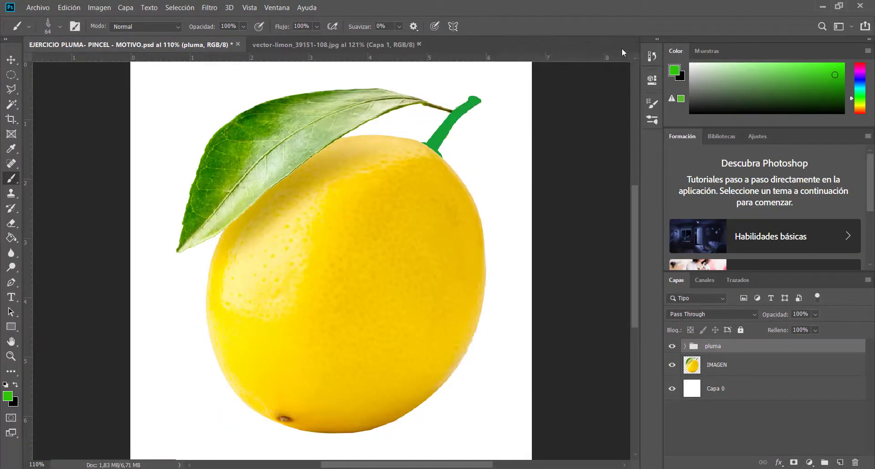
Enlarge the history list and restore the Nueva capa state that precedes the brush strokes, leaving Capa 3 empty
left_click(646, 57)
left_click_drag(591, 123, 588, 440)
left_click_drag(632, 253, 637, 396)
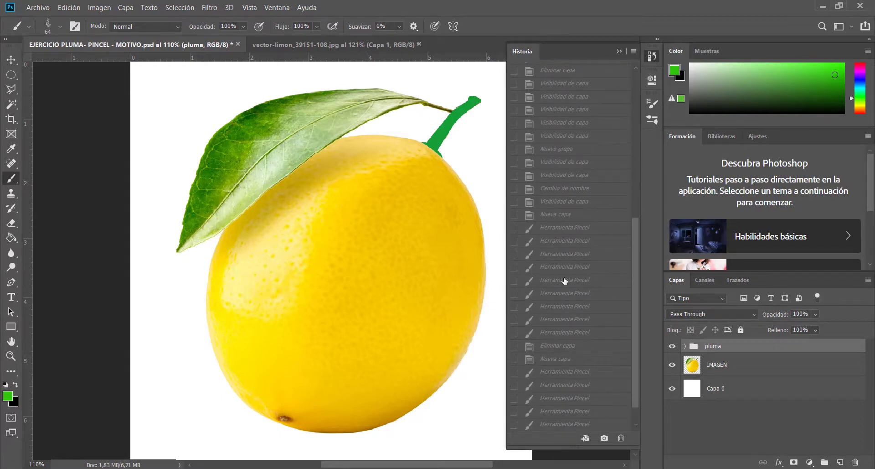
left_click(565, 215)
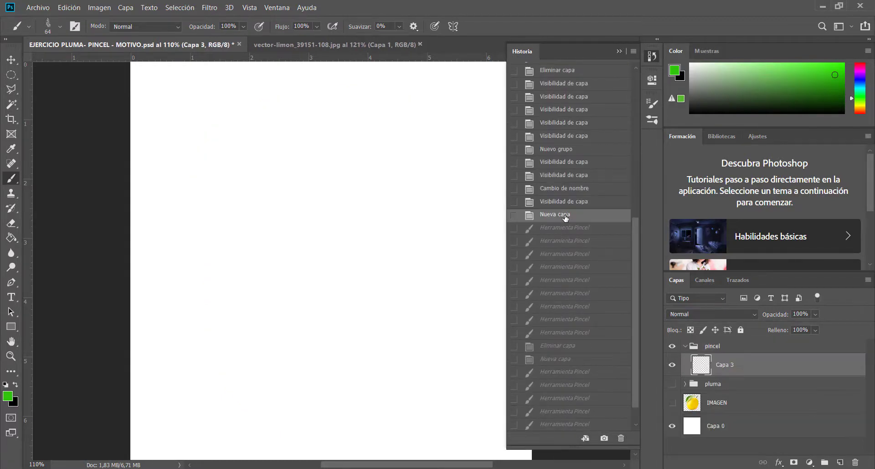
left_click(619, 52)
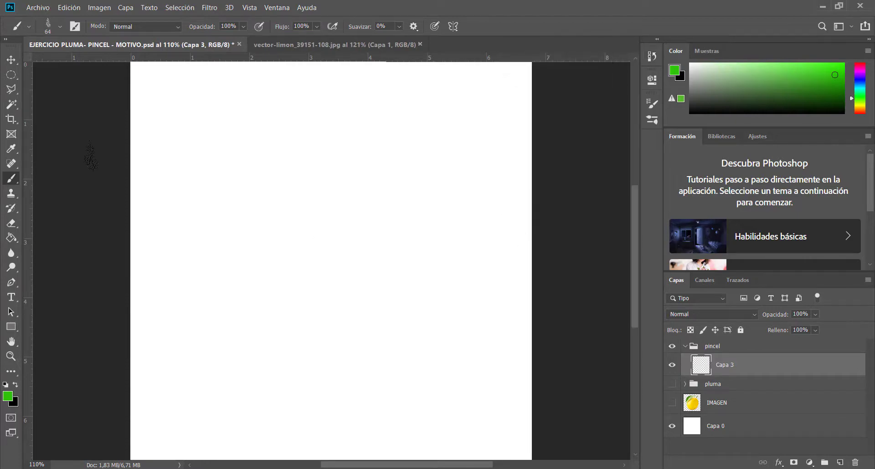
Select the wreath preset Sampled Brush 14 from the twig-brushes group and reduce its size to 752 px
left_click(60, 27)
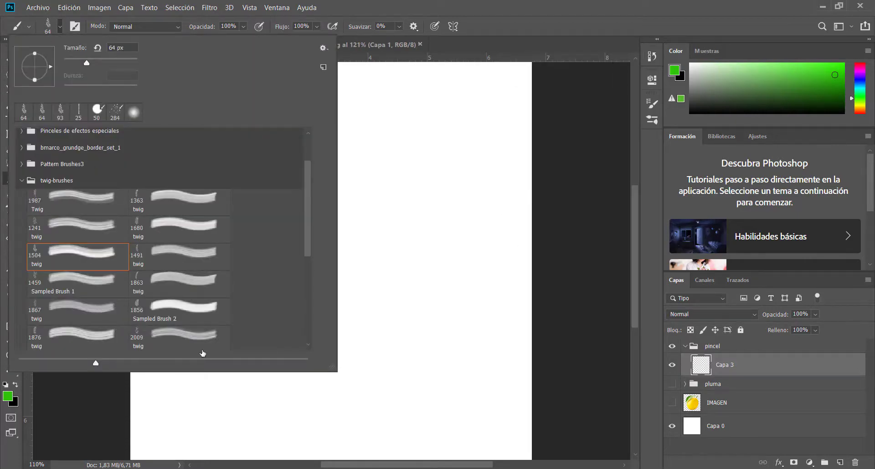
scroll(155, 292, "down", 6)
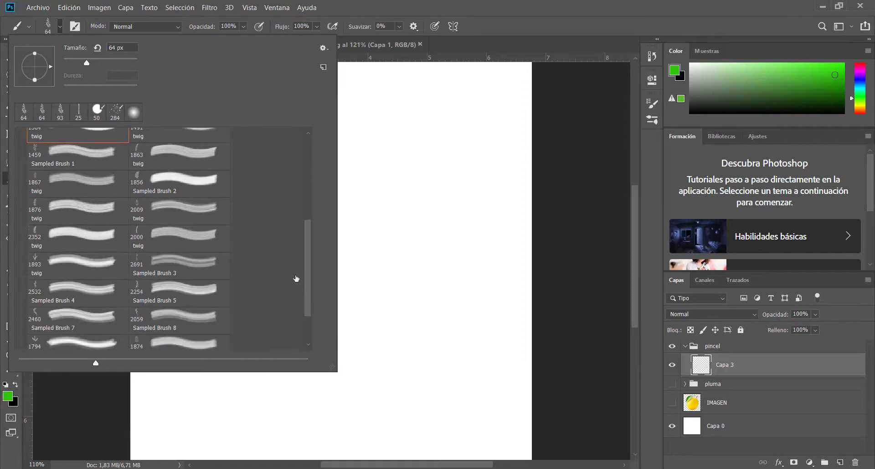
left_click_drag(305, 319, 304, 330)
left_click(189, 337)
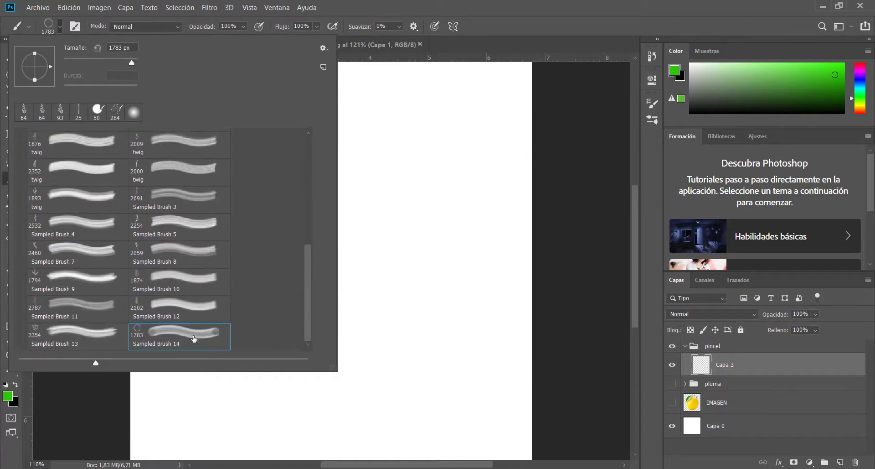
left_click_drag(395, 199, 83, 220)
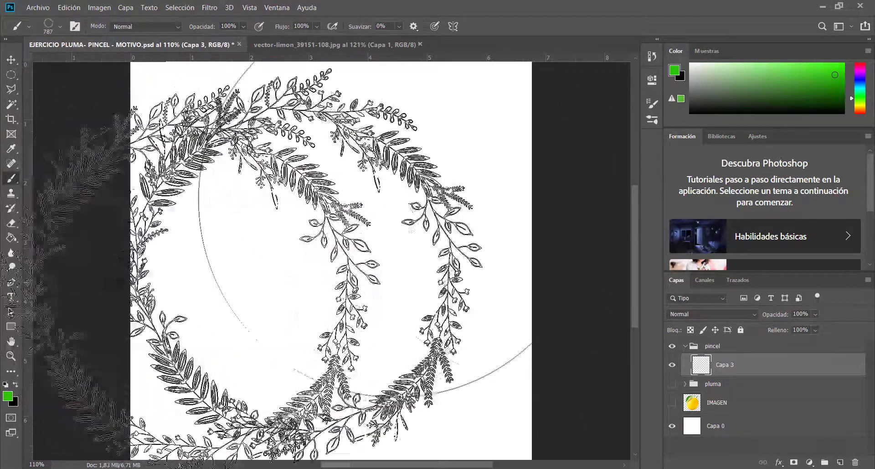
scroll(322, 260, "down", 3)
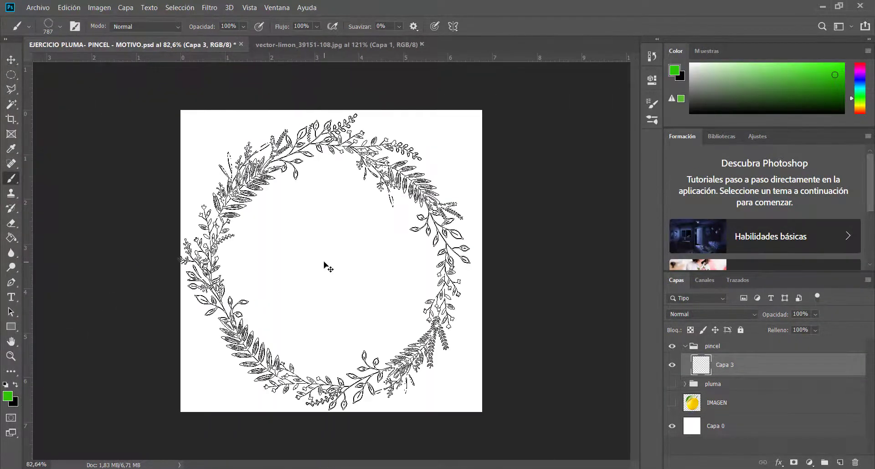
mouse_move(333, 254)
left_mouse_down()
mouse_move(313, 255)
mouse_move(335, 261)
left_mouse_up()
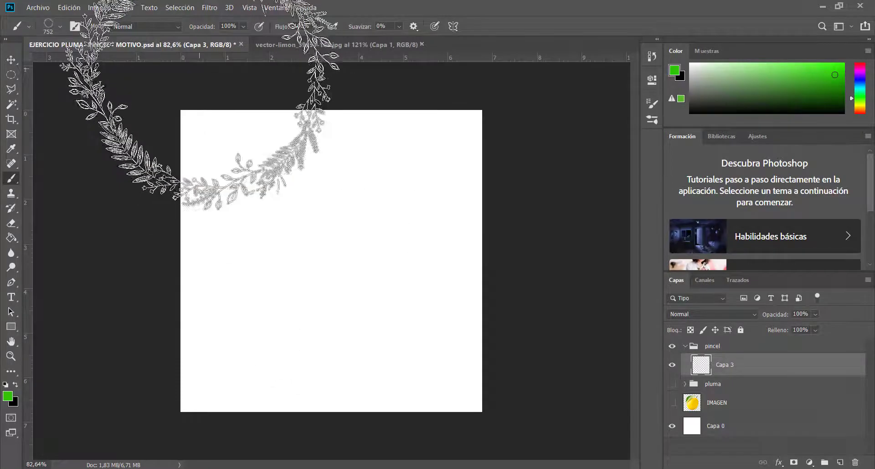
Try wreath stamps on Capa 3: undo a single one, stamp repeatedly at the canvas centre, and add one offset toward the upper right
left_click(324, 257)
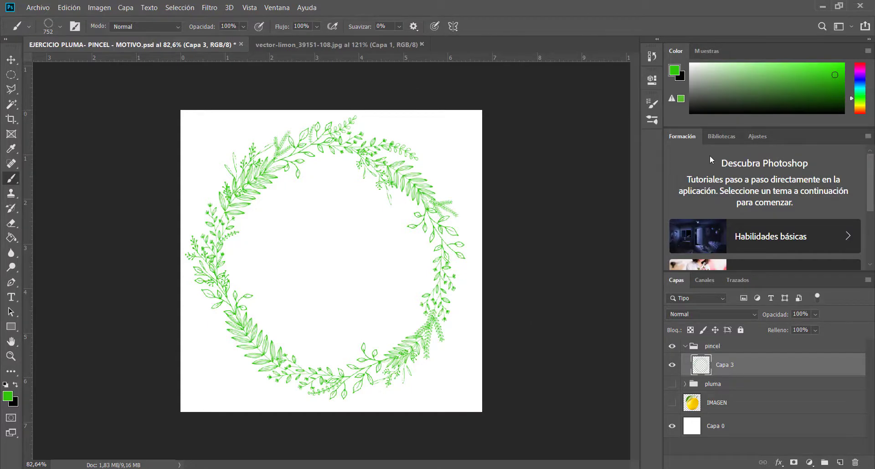
key("ctrl+z")
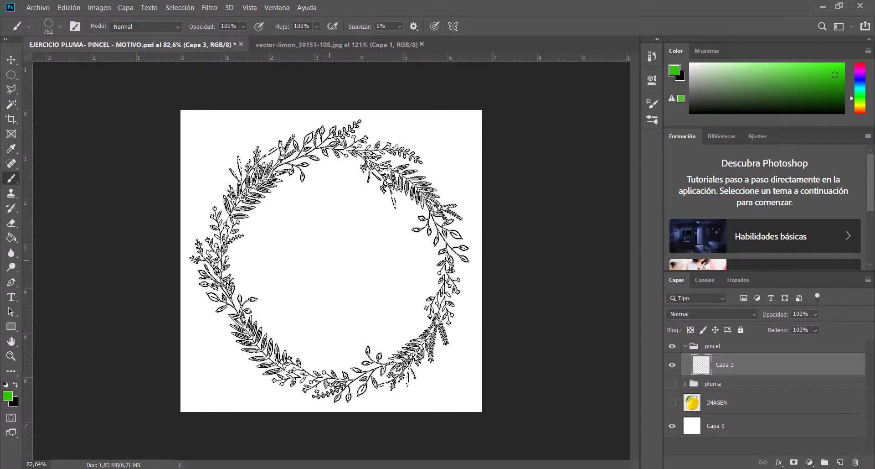
left_click(329, 260)
left_click(329, 261)
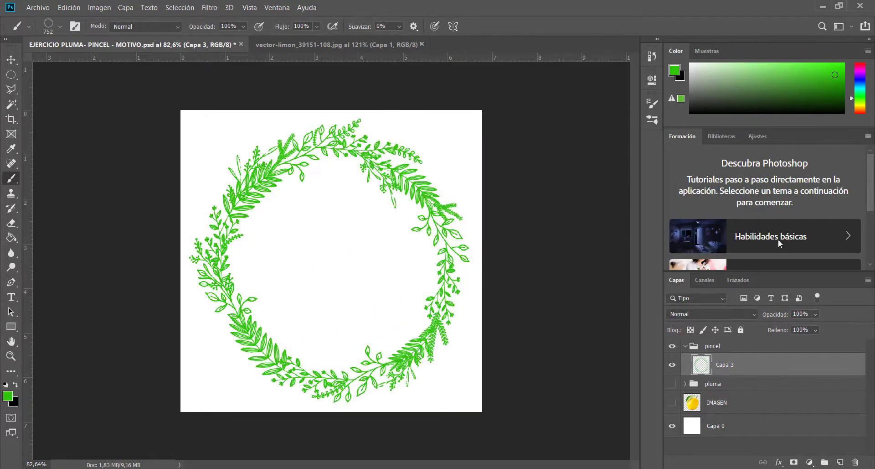
left_click(414, 204)
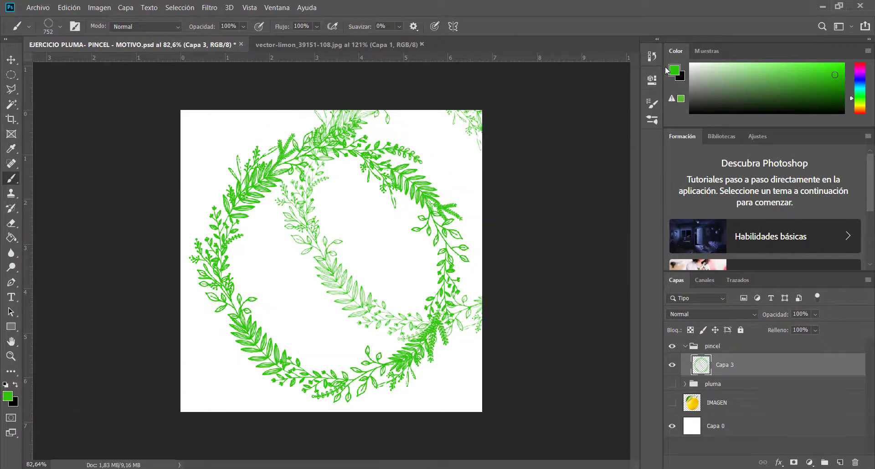
Remove the wreath stamps by going back to the Nueva capa state in the history
left_click(648, 104)
left_click(571, 345)
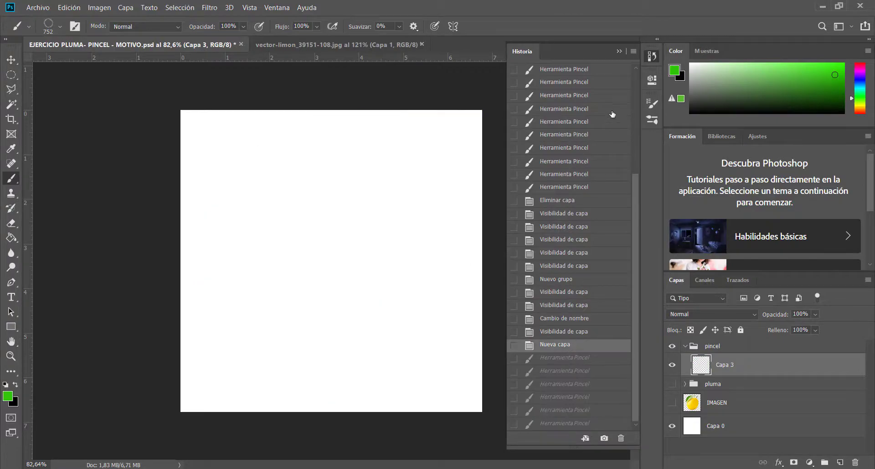
left_click(621, 51)
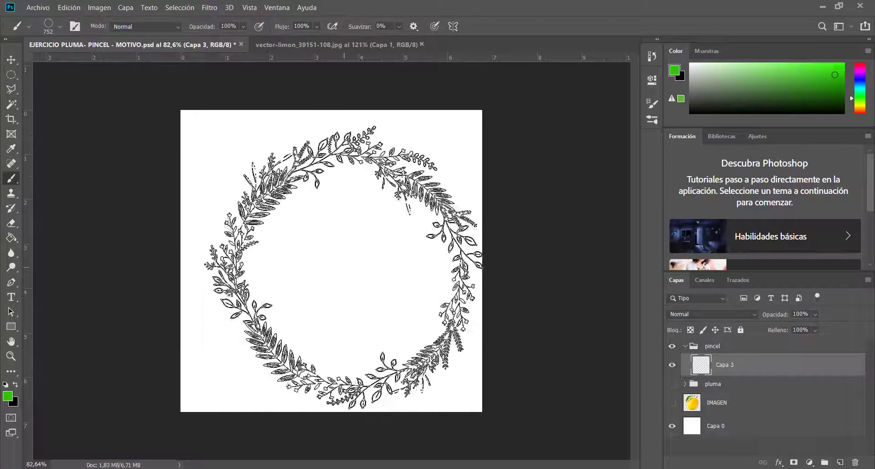
Set the brush opacity to 22%, stamp one wreath and undo it, and paint a continuous wreath stroke across the canvas
left_click(243, 26)
left_click_drag(256, 39, 215, 40)
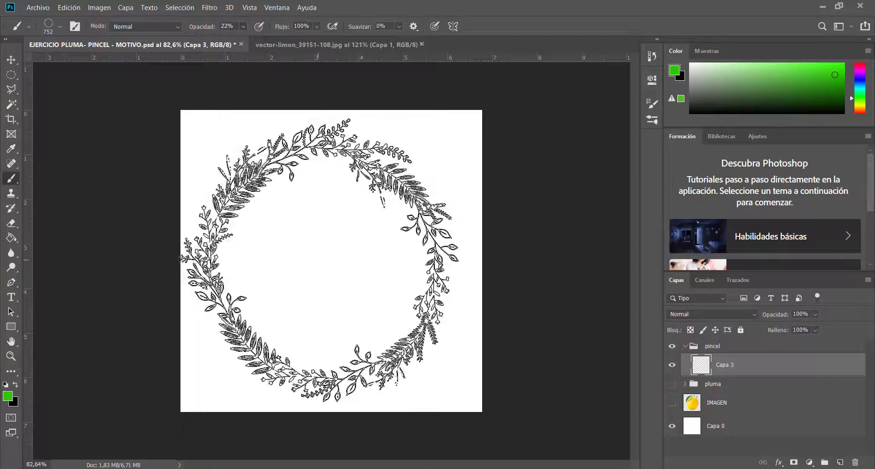
left_click(321, 261)
key("ctrl+z")
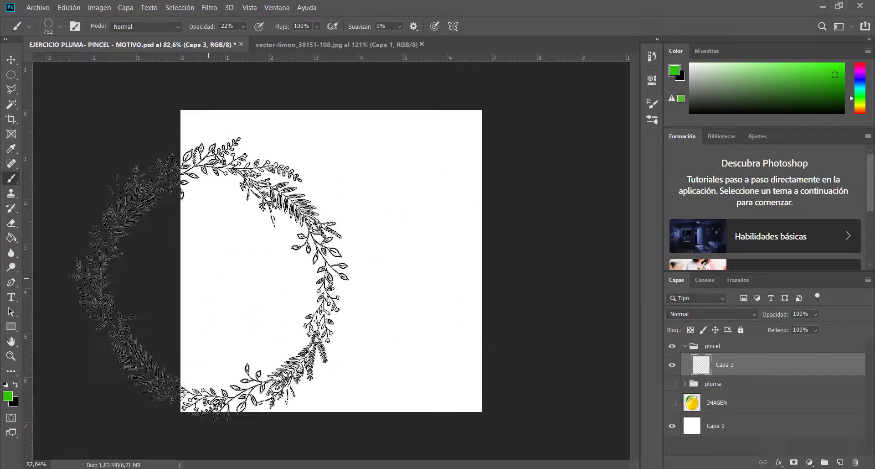
mouse_move(208, 278)
left_mouse_down()
mouse_move(368, 246)
mouse_move(0, 440)
left_mouse_up()
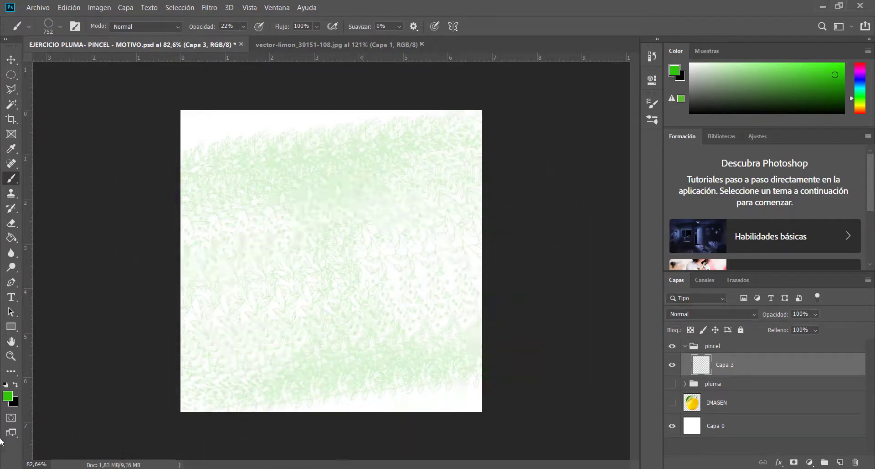
Undo the last wreath stroke, set the brush flow to 17%, and paint a continuous wreath stroke across the canvas
key("ctrl+z")
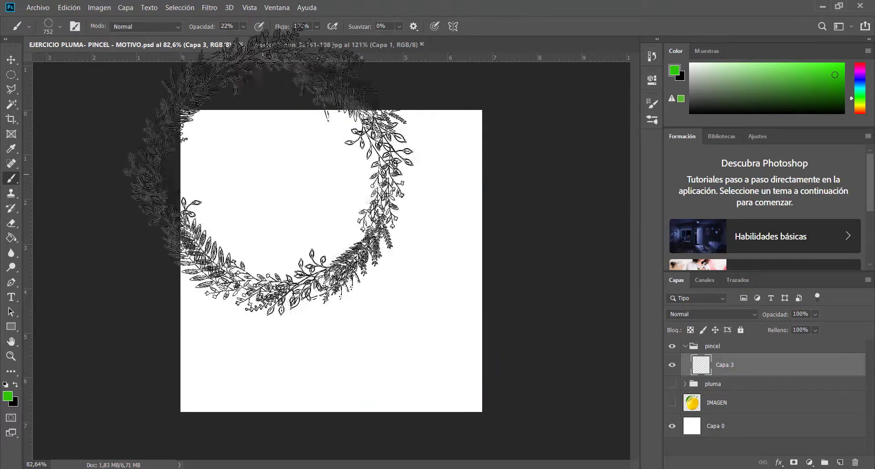
left_click(318, 27)
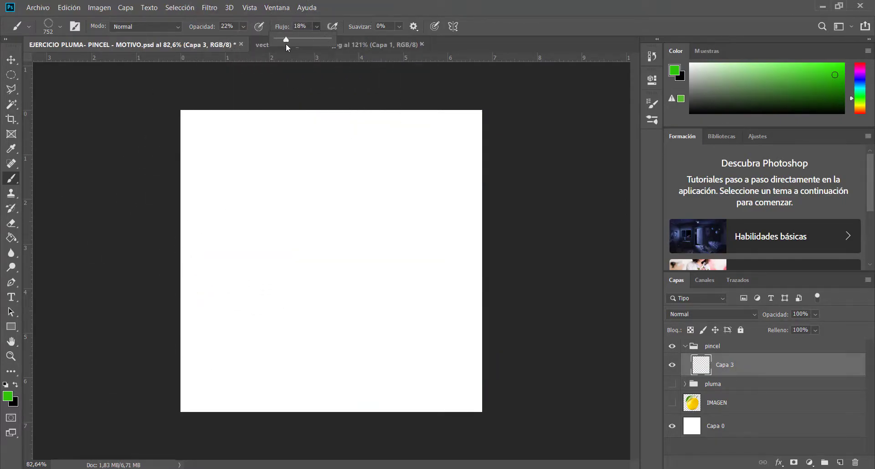
left_click_drag(285, 45, 286, 44)
mouse_move(248, 310)
left_mouse_down()
mouse_move(242, 279)
mouse_move(393, 255)
mouse_move(429, 285)
left_mouse_up()
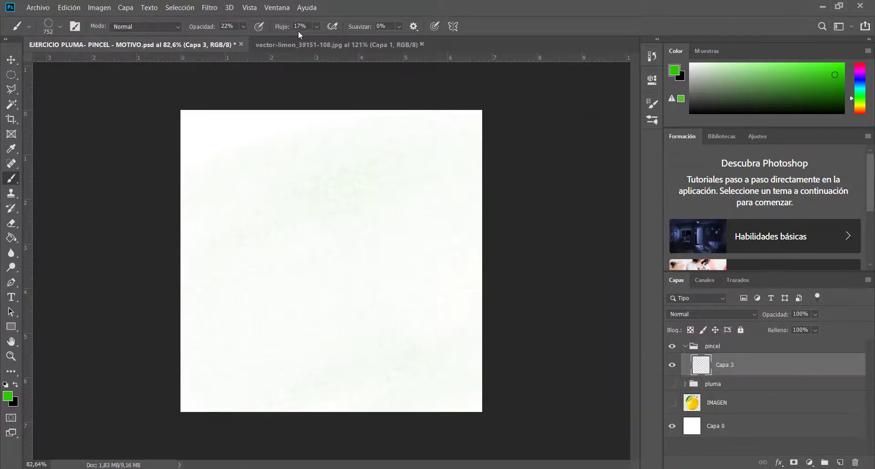
Set the brush opacity to 100% and clear the wreath strokes by going back to the Nueva capa state in the history
left_click(245, 26)
left_click_drag(247, 39, 295, 64)
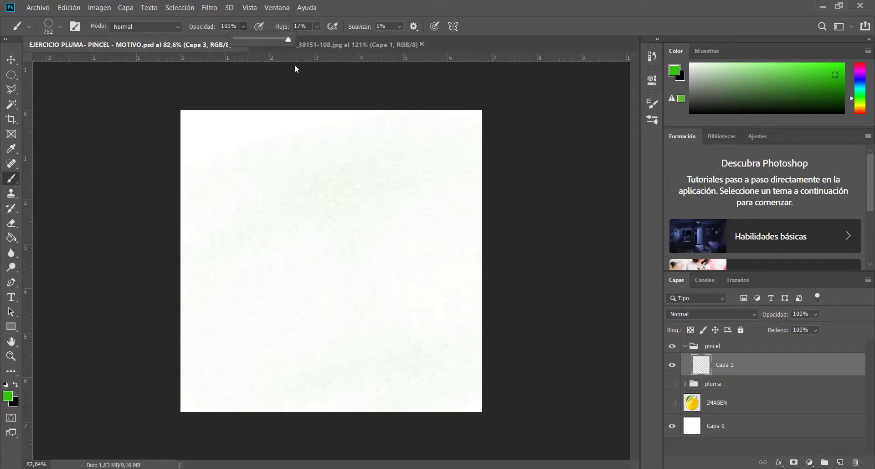
left_click(651, 57)
left_click(561, 398)
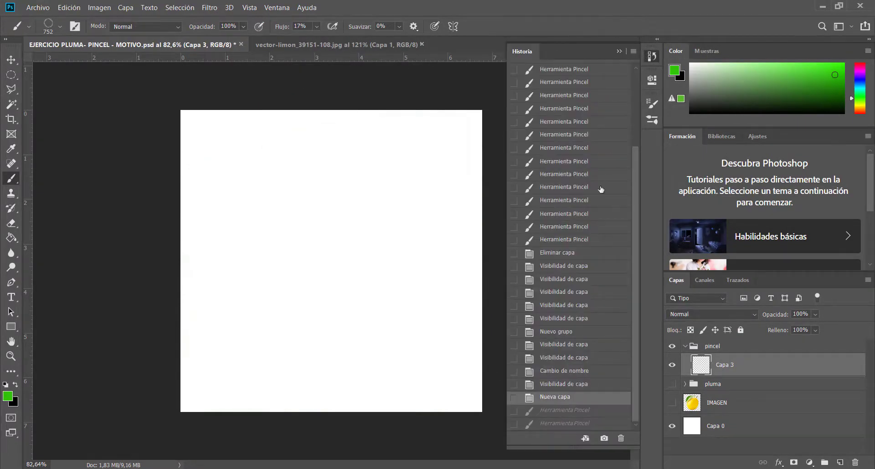
left_click(620, 51)
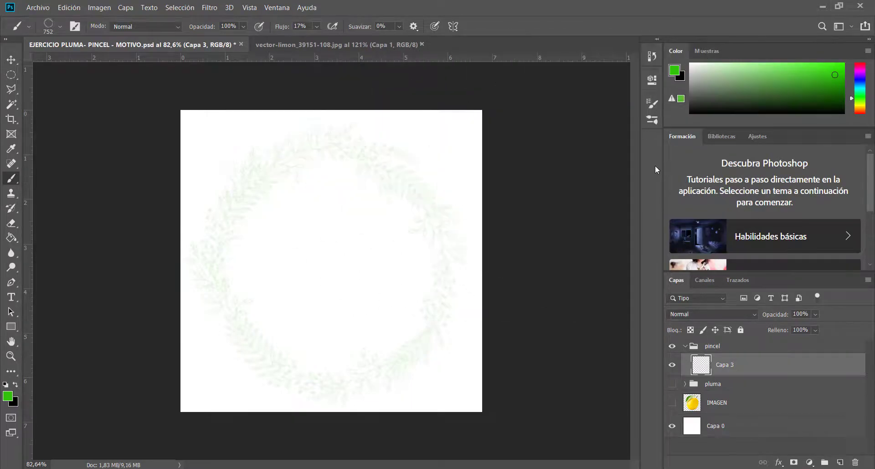
Set the brush flow to 91% and stamp one green wreath at the centre of the canvas on Capa 3
left_click(316, 27)
left_click_drag(359, 40, 362, 40)
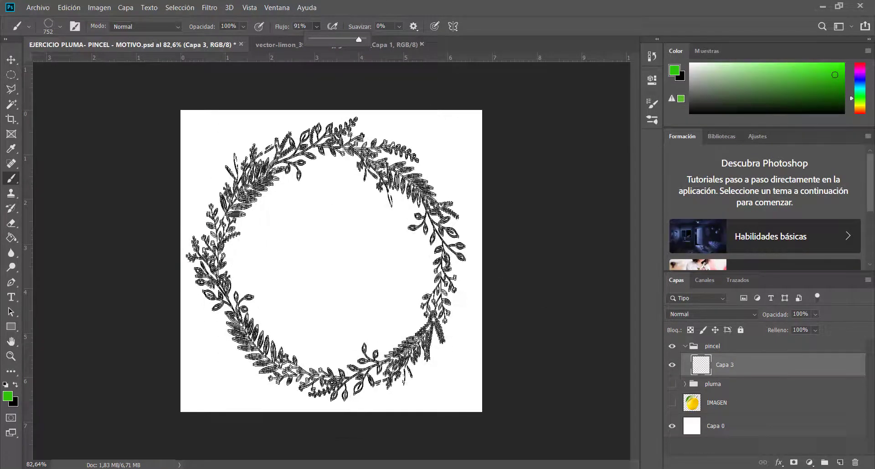
left_click(326, 256)
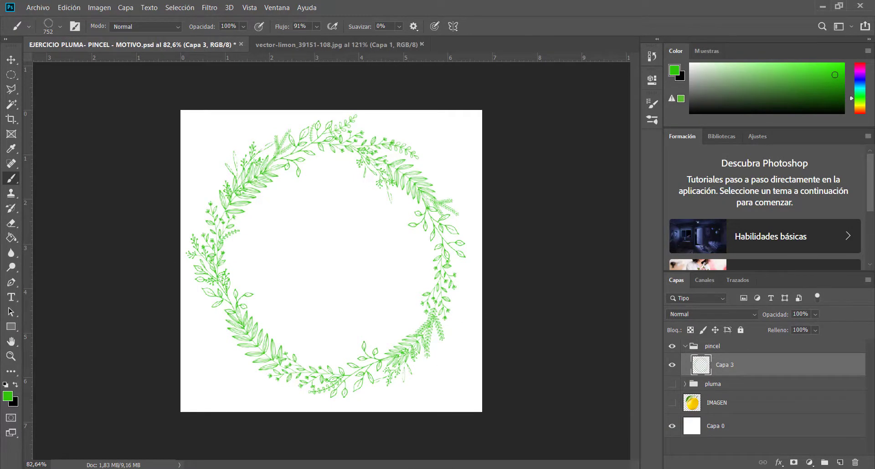
Switch to the browser and look over the 26 Twig Brushes page and the image results for lemon Photoshop brushes
key("alt+Tab")
scroll(47, 110, "up", 6)
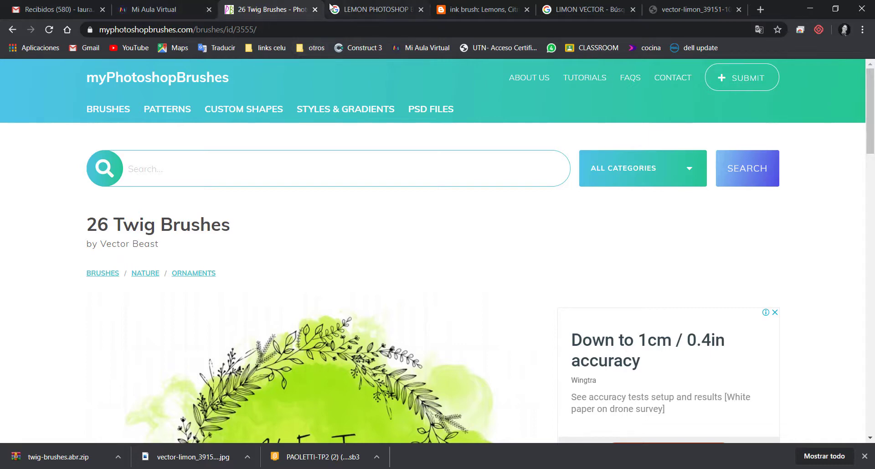
left_click(348, 10)
scroll(461, 362, "up", 2)
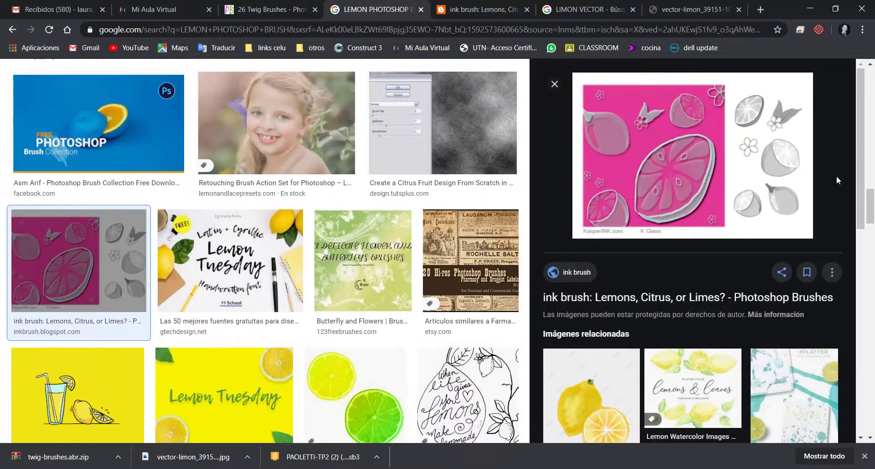
scroll(728, 239, "up", 5)
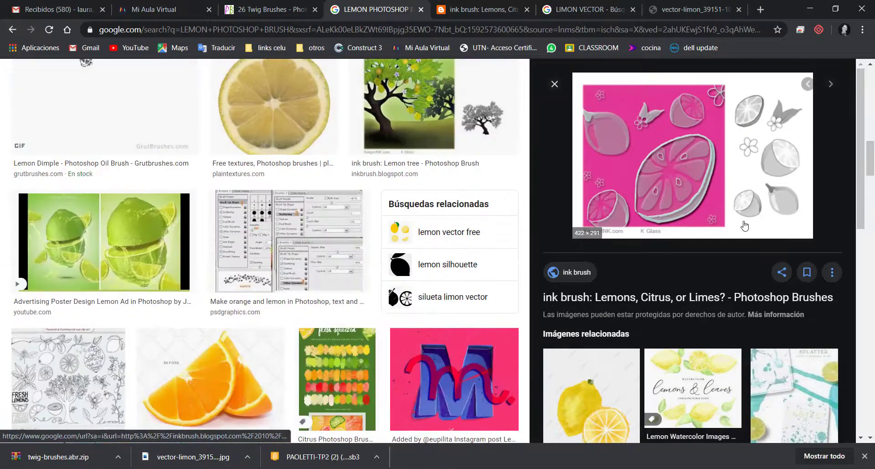
left_click(282, 4)
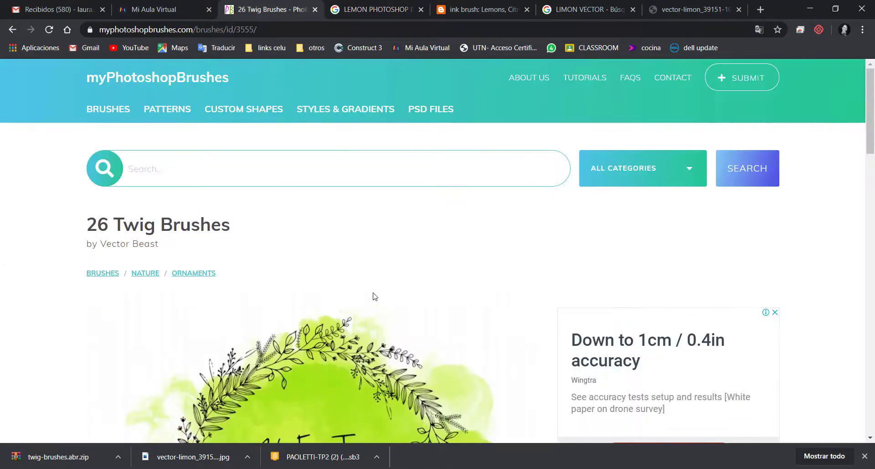
scroll(175, 241, "down", 9)
scroll(174, 241, "up", 8)
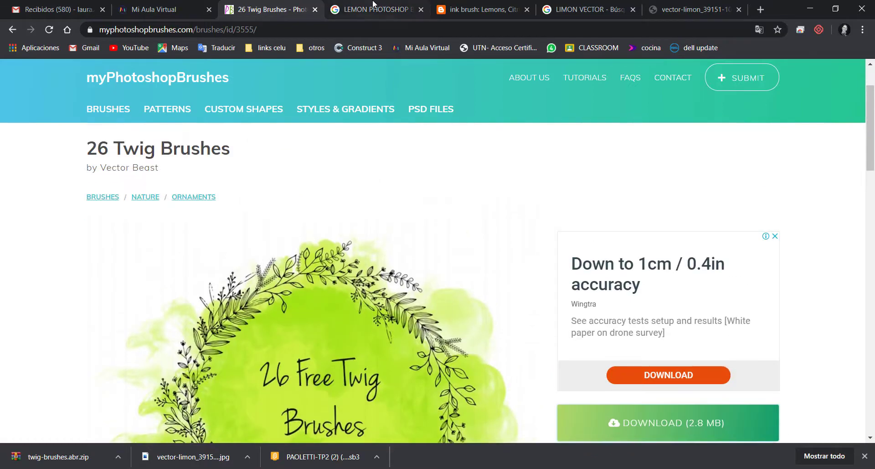
Examine the search term LEMON PHOTOSHOP BRUSH and browse its image results for fruit and lemon brushes
left_click(373, 5)
scroll(356, 228, "up", 5)
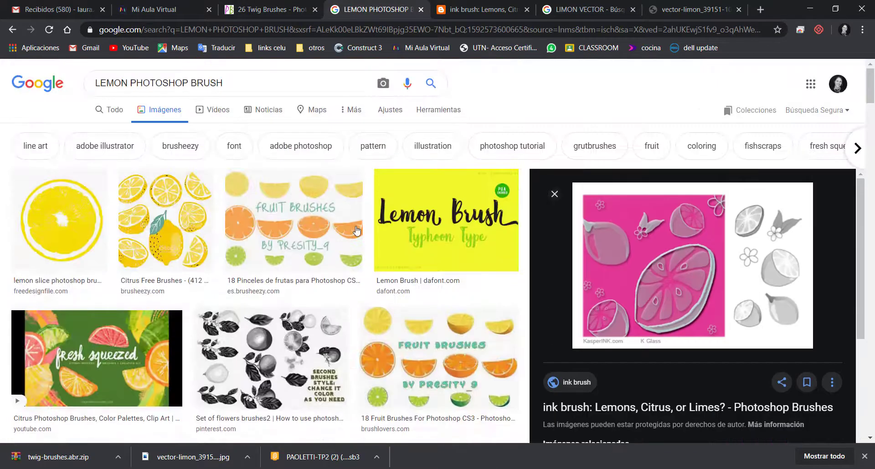
left_click(217, 93)
key("ctrl+a")
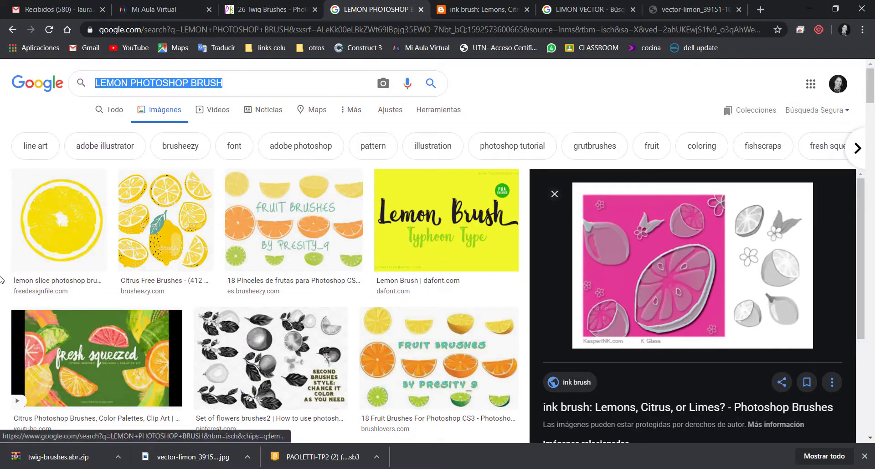
left_click(123, 87)
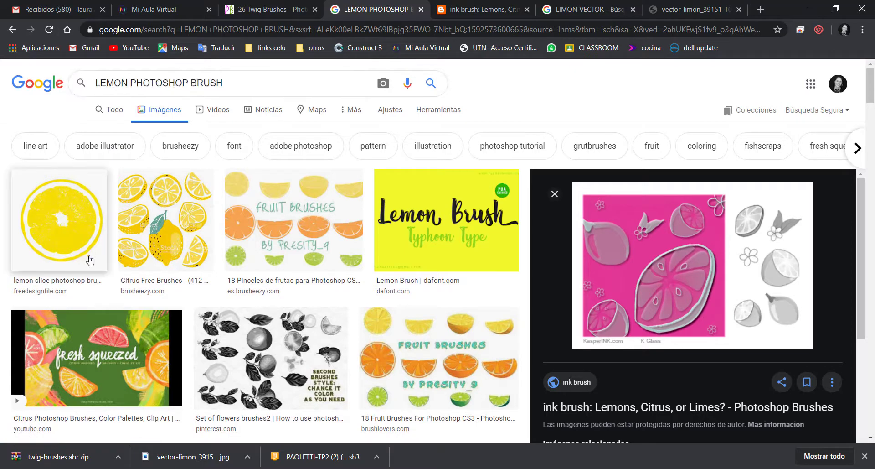
left_click(227, 85)
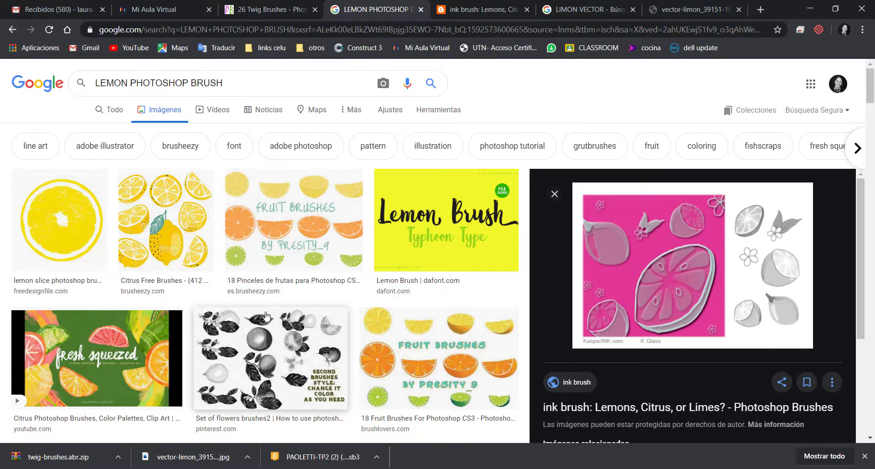
scroll(267, 315, "down", 3)
scroll(388, 303, "down", 5)
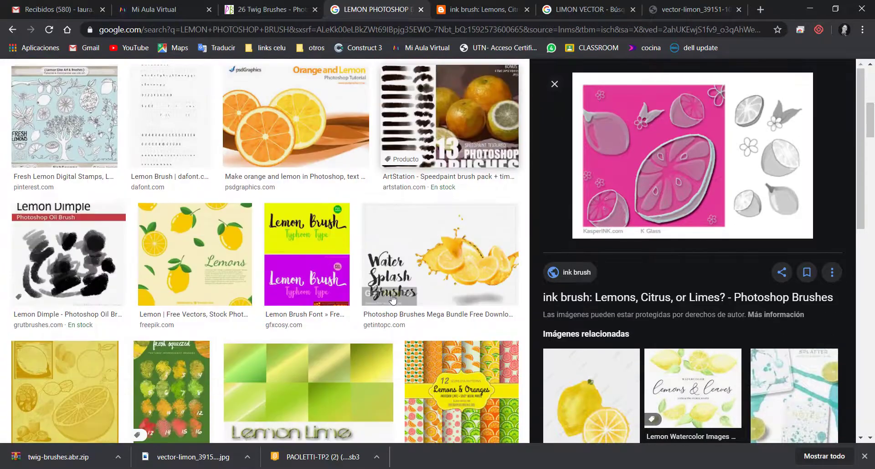
scroll(394, 297, "up", 8)
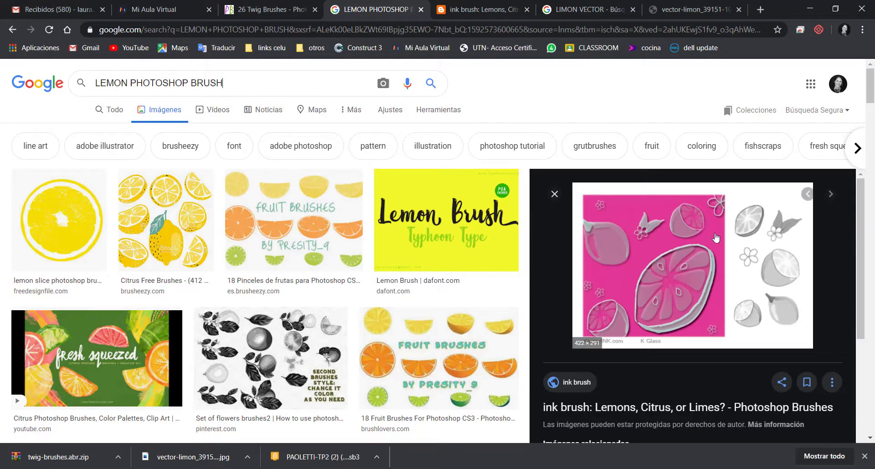
Download the Lemons, Citrus, or Limes? brush set from the ink brush page and load lemon_kglass10 (1).abr from the Descargas folder into Photoshop
left_click(484, 9)
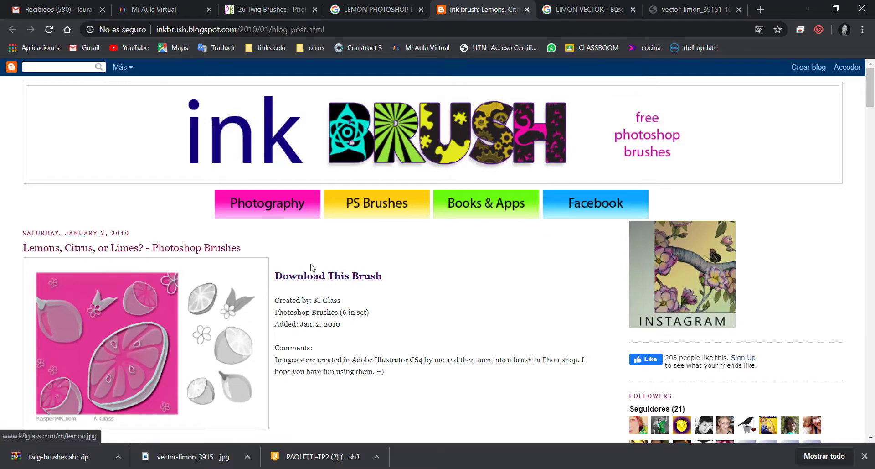
left_click(359, 282)
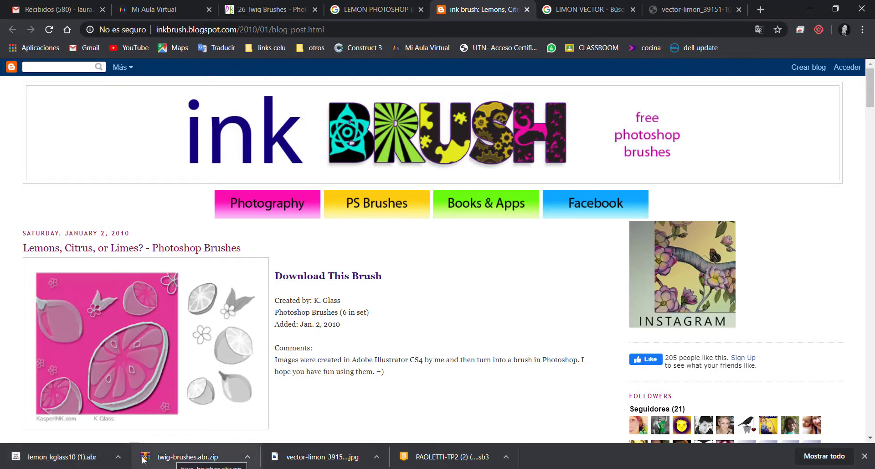
left_click(118, 457)
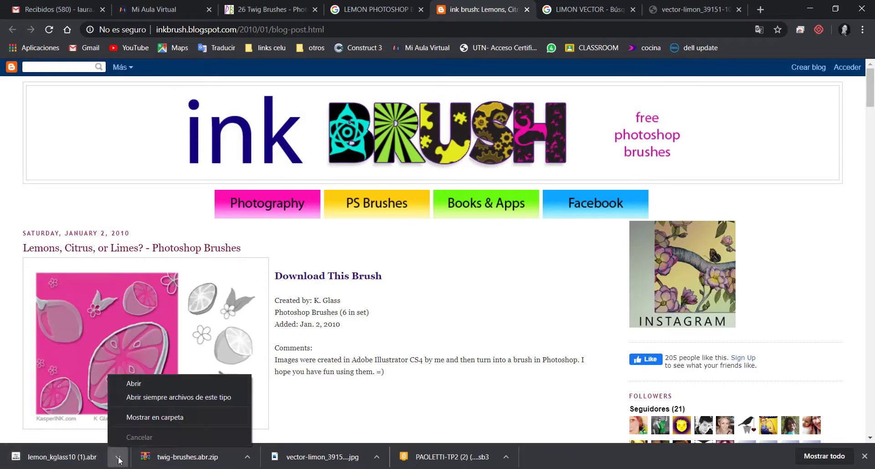
left_click(142, 418)
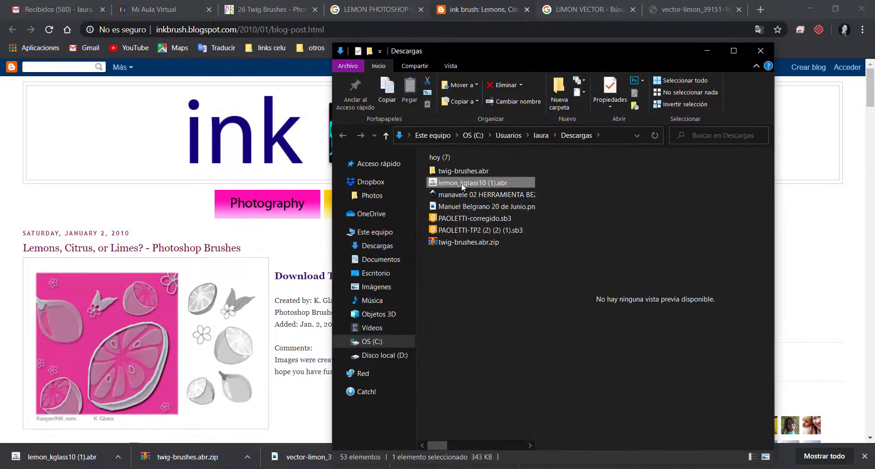
mouse_move(463, 184)
left_mouse_down()
mouse_move(478, 201)
mouse_move(480, 354)
mouse_move(436, 465)
mouse_move(730, 379)
left_mouse_up()
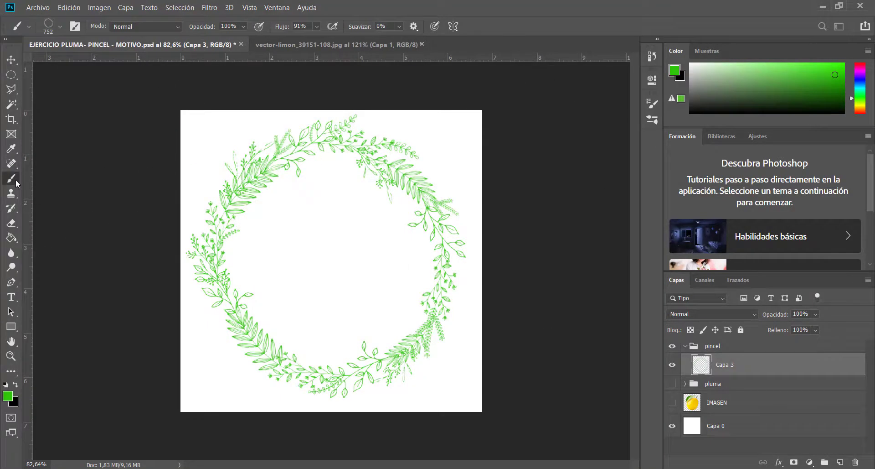
Collapse the twig-brushes group in the brush presets and expand the lemon_kglass10 (1) group
left_click(59, 26)
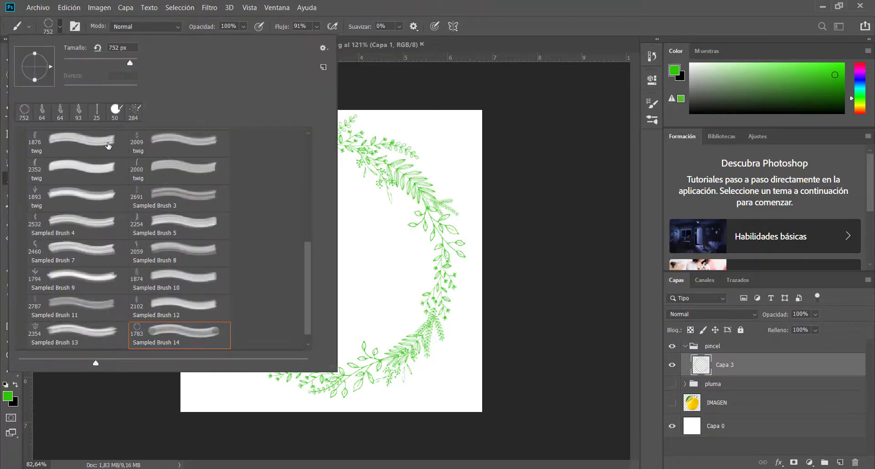
left_click_drag(304, 258, 301, 155)
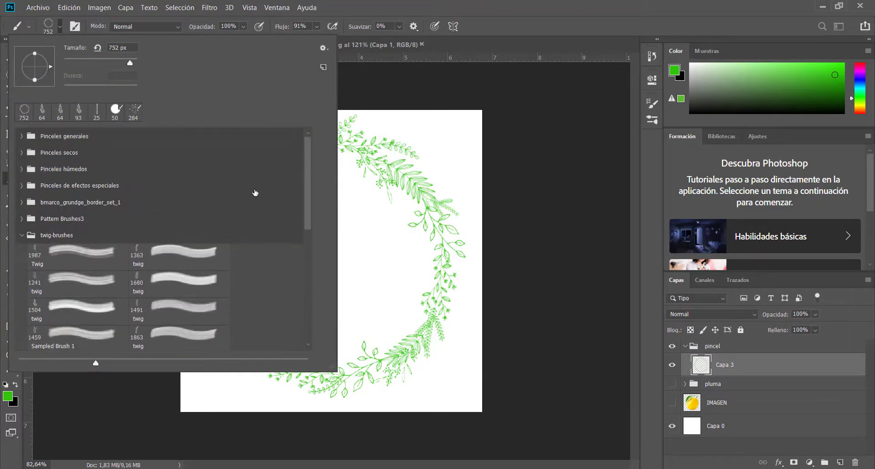
left_click(20, 234)
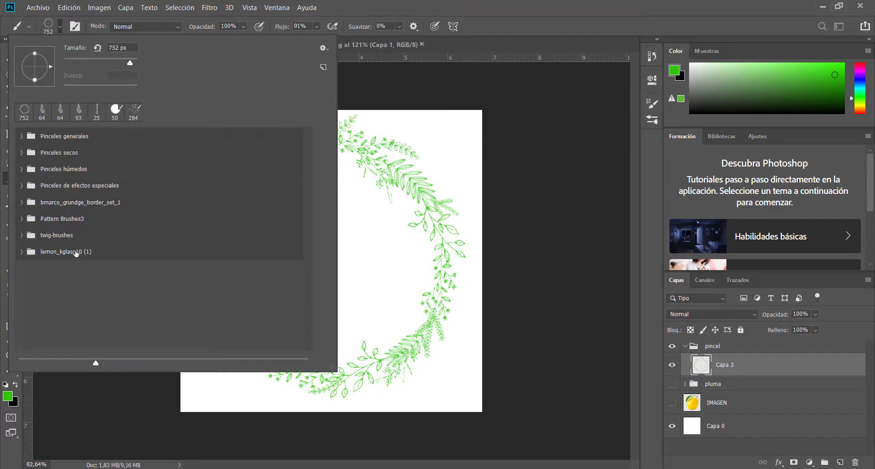
left_click(22, 252)
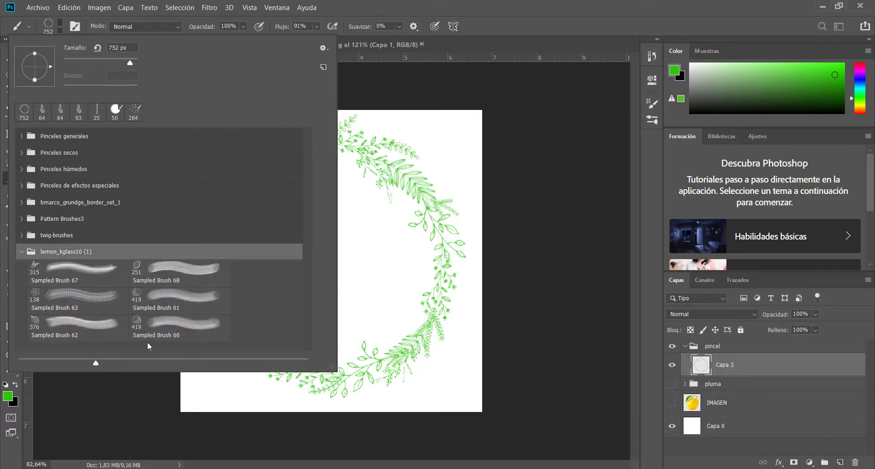
Try Sampled Brush 60, 61, 62 and 63 from the lemon group and select the leaf preset Sampled Brush 67
left_click(139, 326)
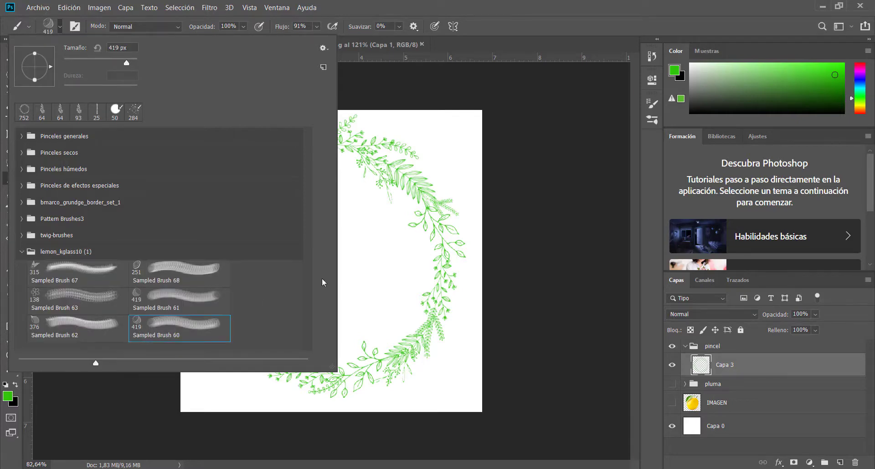
left_click(178, 299)
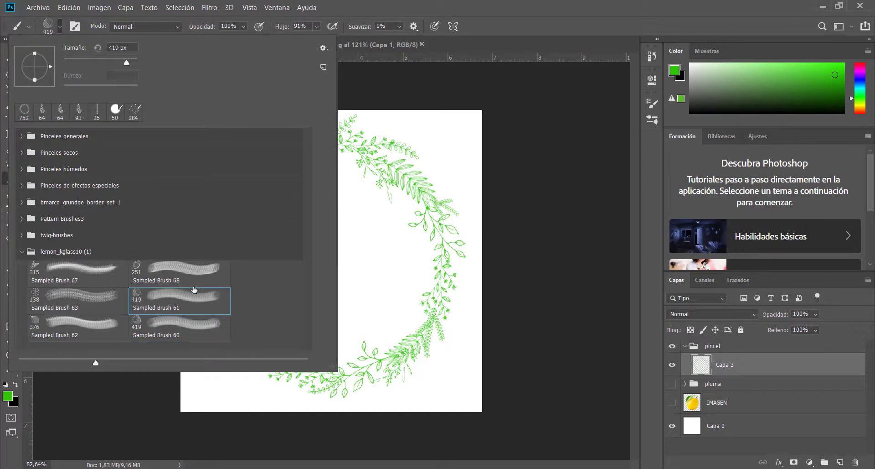
left_click(49, 315)
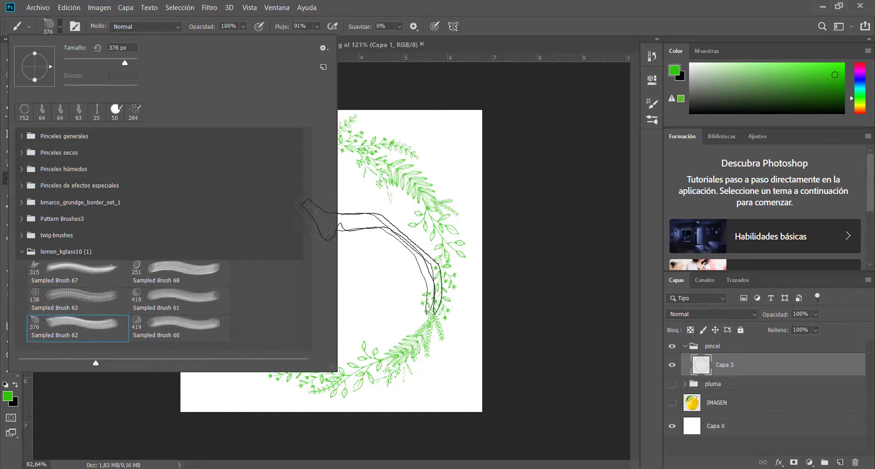
left_click(36, 304)
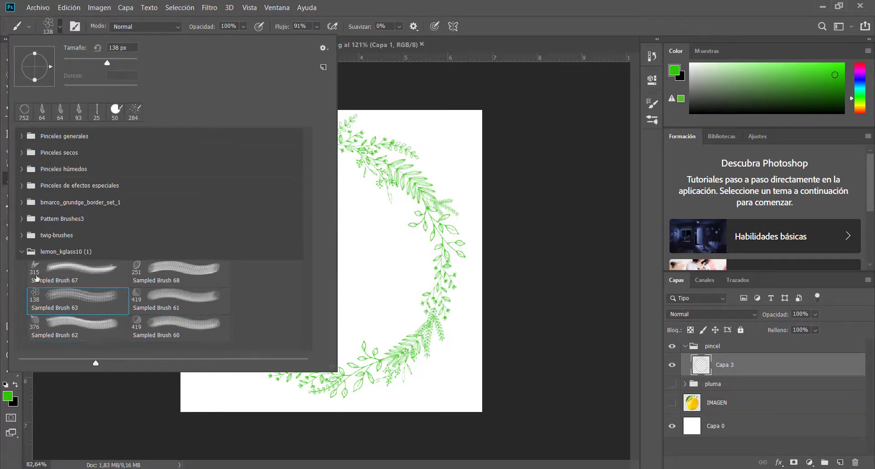
left_click(28, 275)
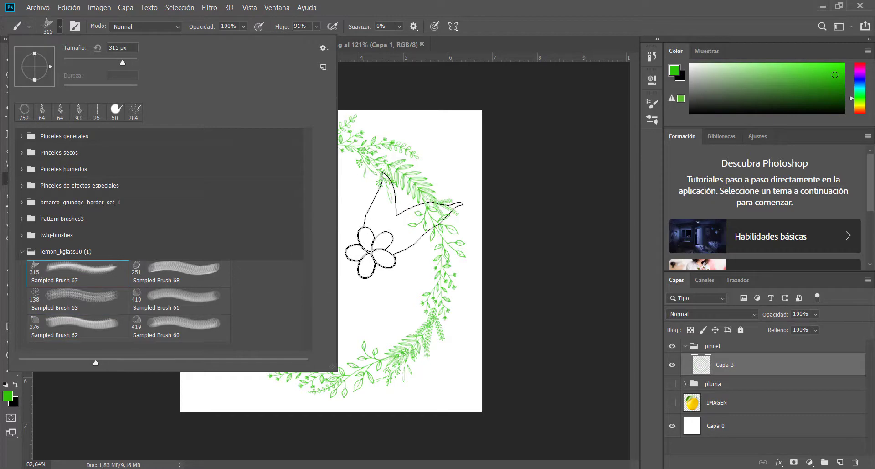
left_click(468, 5)
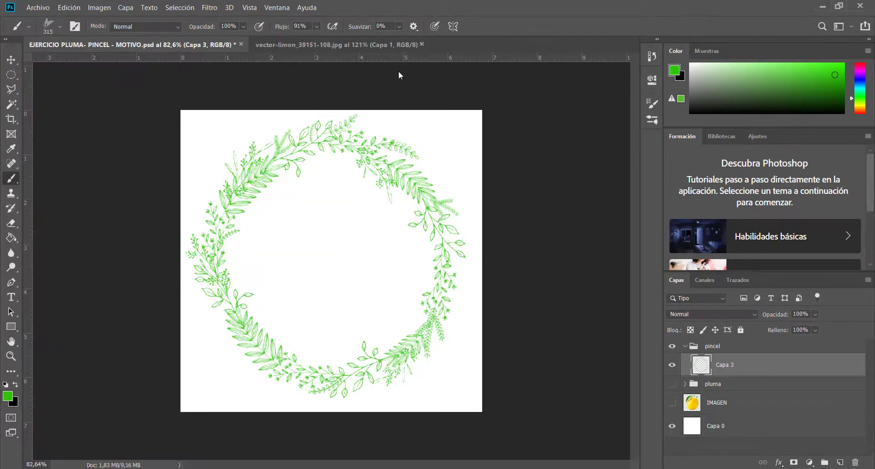
Set the foreground color to yellow def010 and stamp the leaf-and-flower brush once inside the wreath on Capa 3
left_click(8, 396)
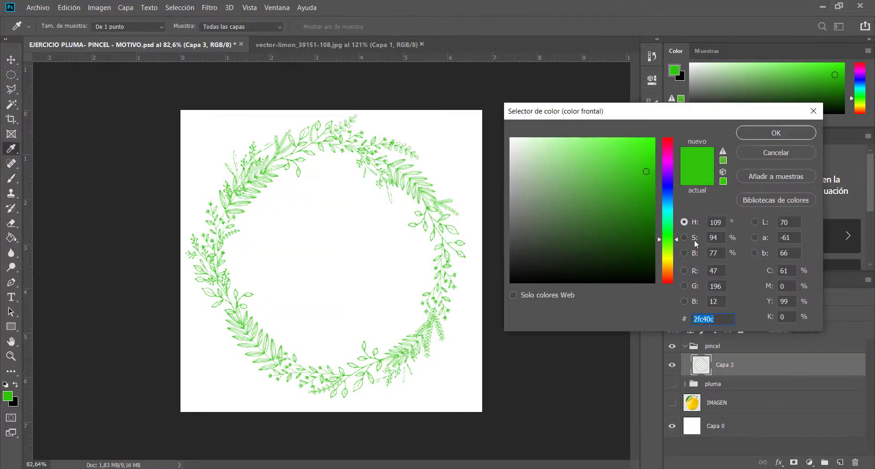
left_click(666, 257)
left_click(646, 146)
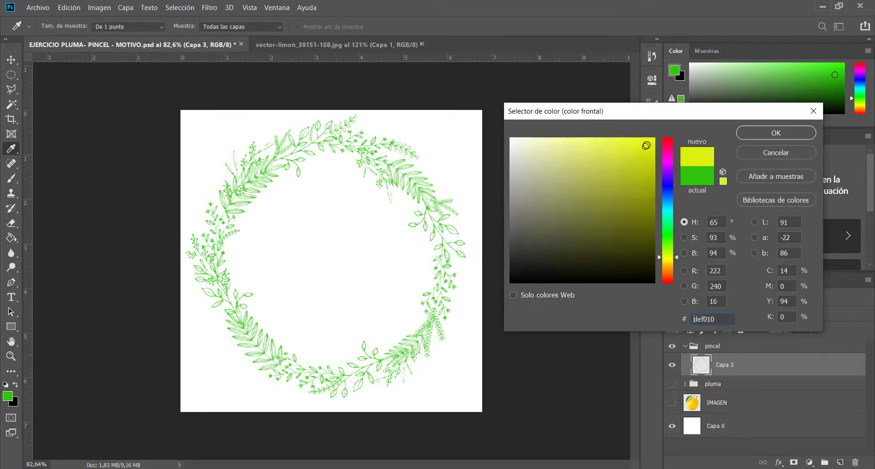
left_click(754, 131)
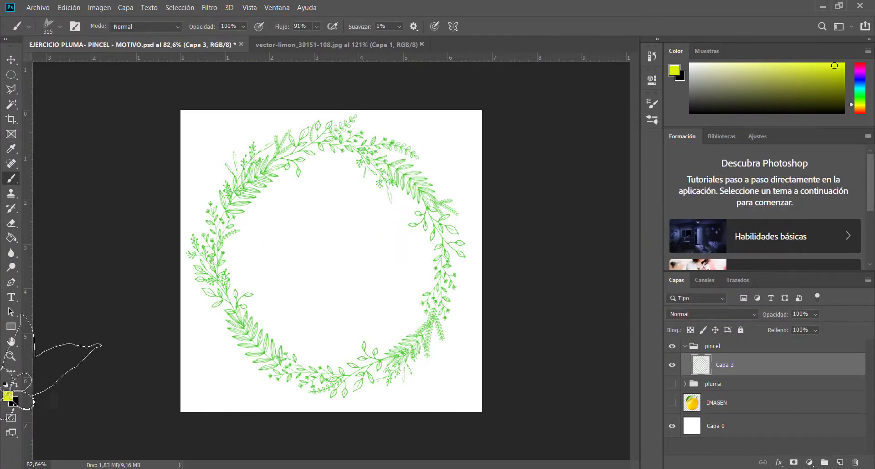
left_click(331, 221)
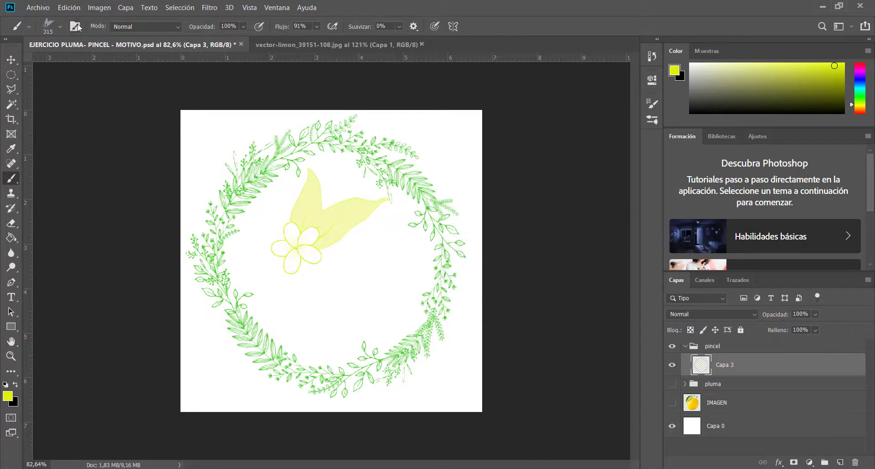
Stamp a yellow lemon half with Sampled Brush 60 at 220 px below the flower, and hide Capa 3
left_click(61, 26)
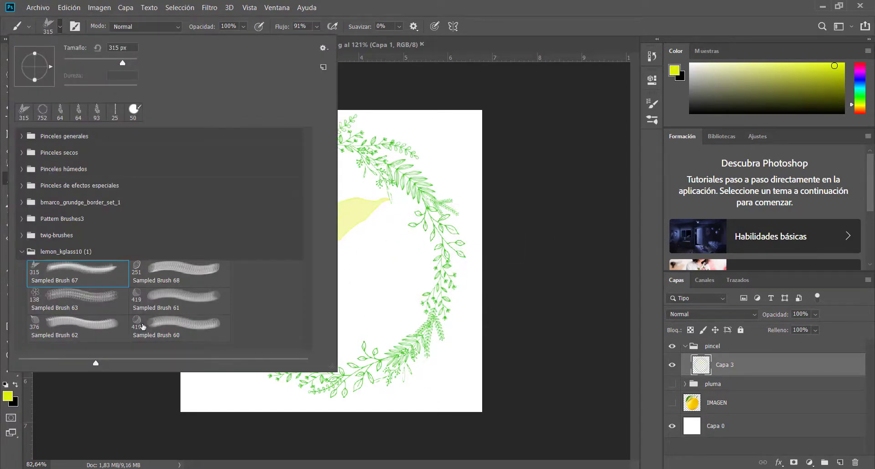
left_click(143, 326)
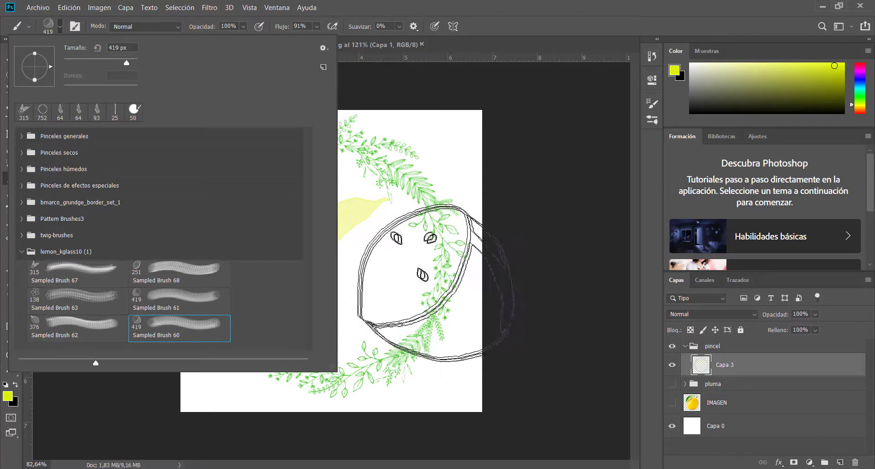
key("ctrl+z")
right_click(434, 280, "ctrl")
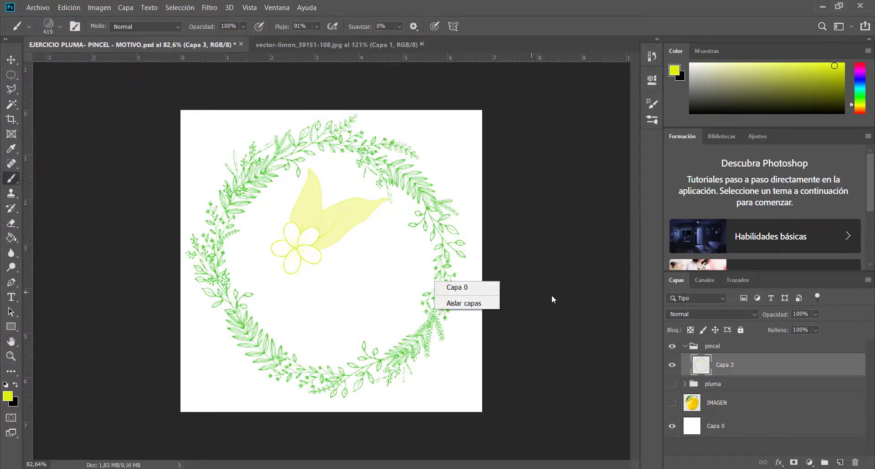
left_click(533, 295)
left_click_drag(403, 286, 358, 285, "alt")
left_click(362, 304)
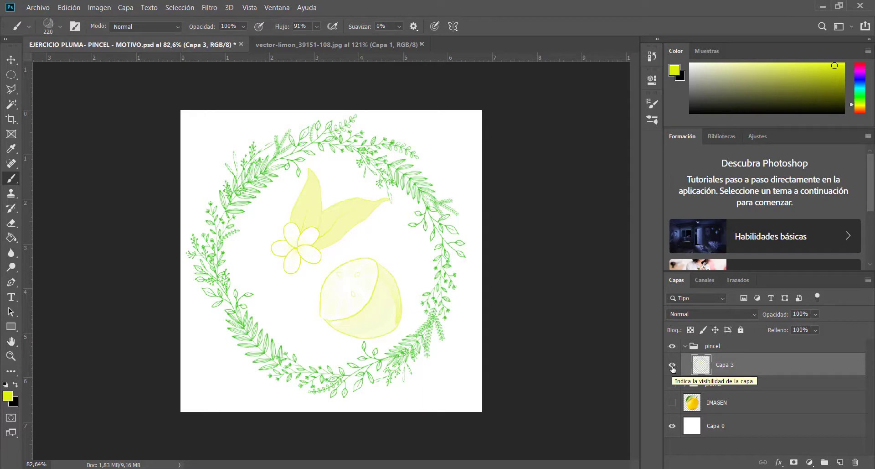
left_click(673, 368)
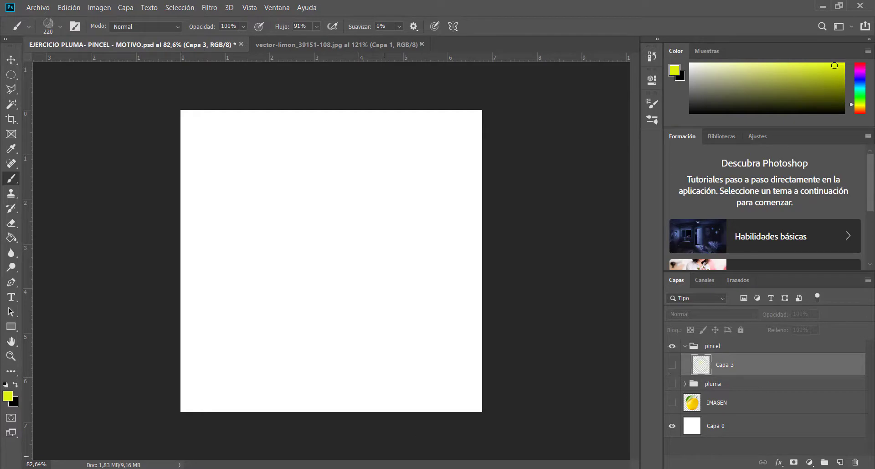
Review the LIMON VECTOR image results and the lemon vector picture in the browser, and compare them with the open vector-limon_39151-108.jpg document in Photoshop
mouse_move(379, 468)
left_click(379, 438)
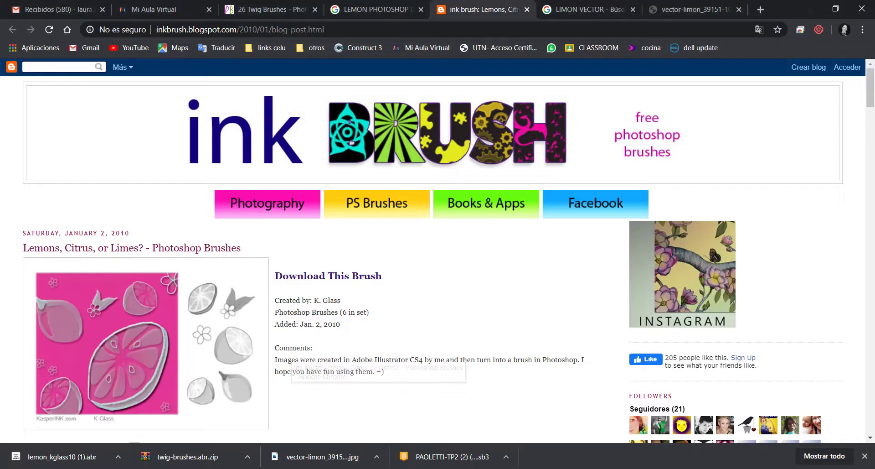
left_click(590, 5)
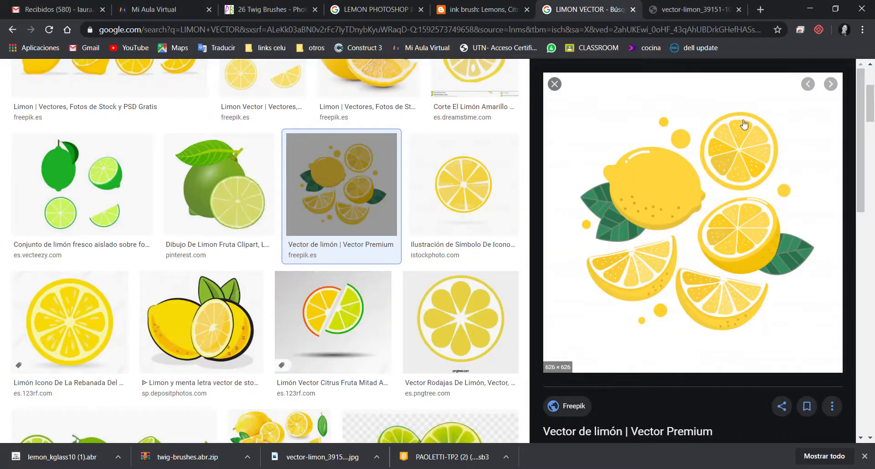
left_click(713, 3)
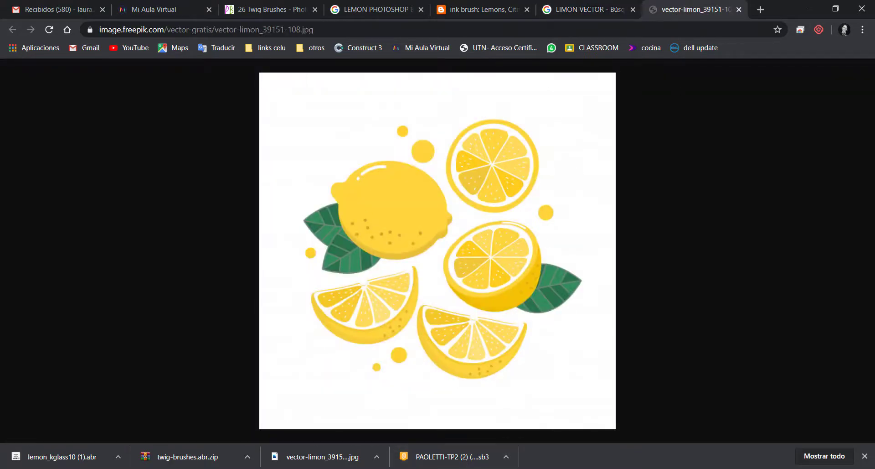
mouse_move(435, 467)
left_click(435, 424)
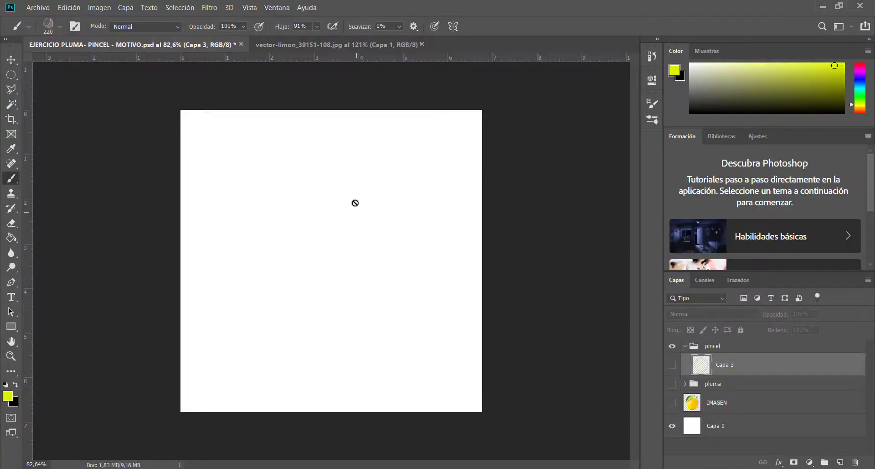
left_click(341, 43)
mouse_move(406, 468)
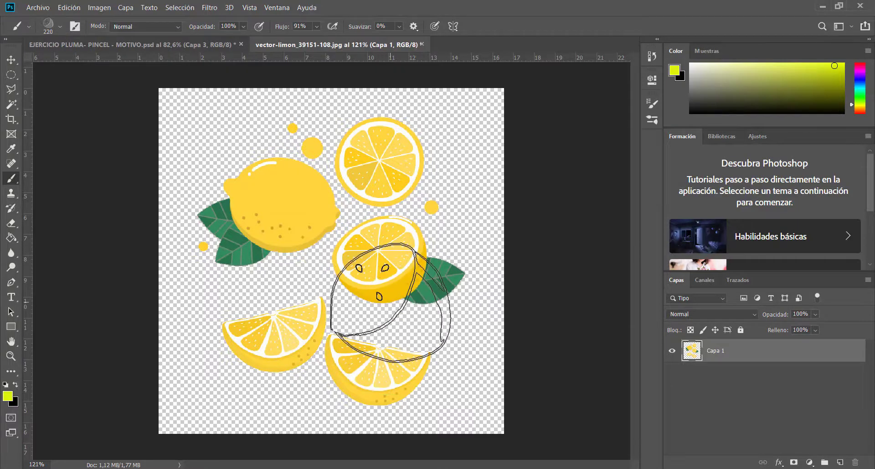
left_click(132, 45)
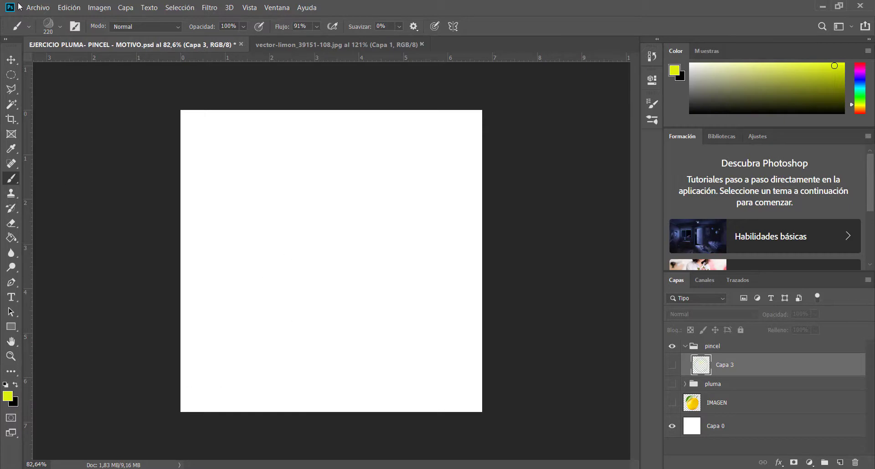
Create a new RGB document of 200 x 200 pixels at 300 pixels/inch with a white background
left_click(36, 8)
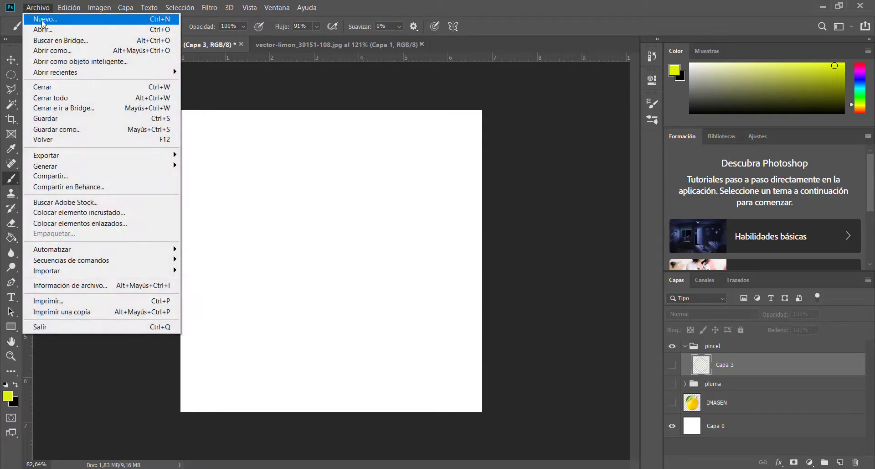
left_click(43, 21)
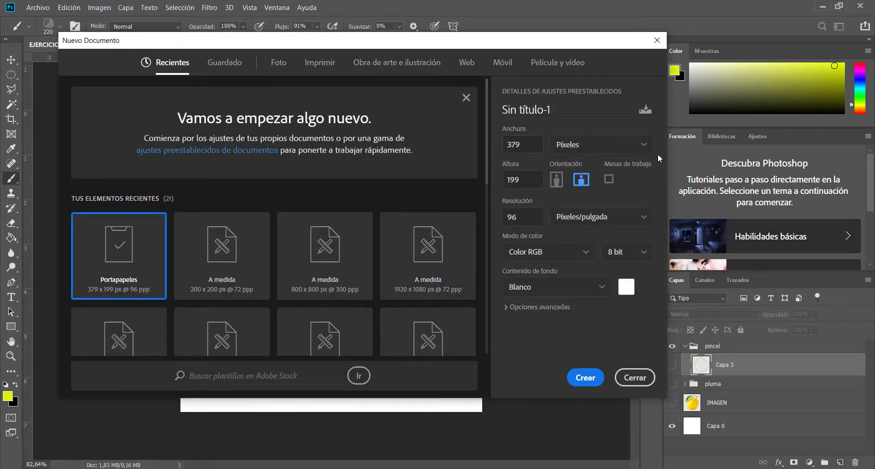
key("Down")
left_click(537, 143)
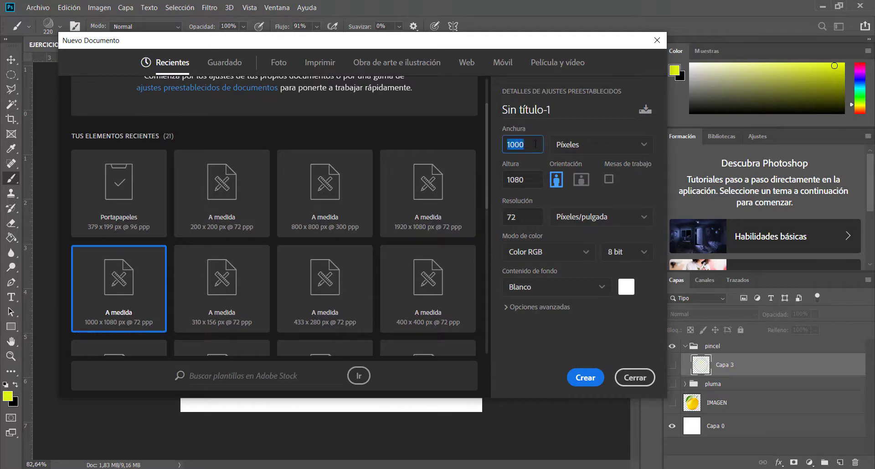
type("2200")
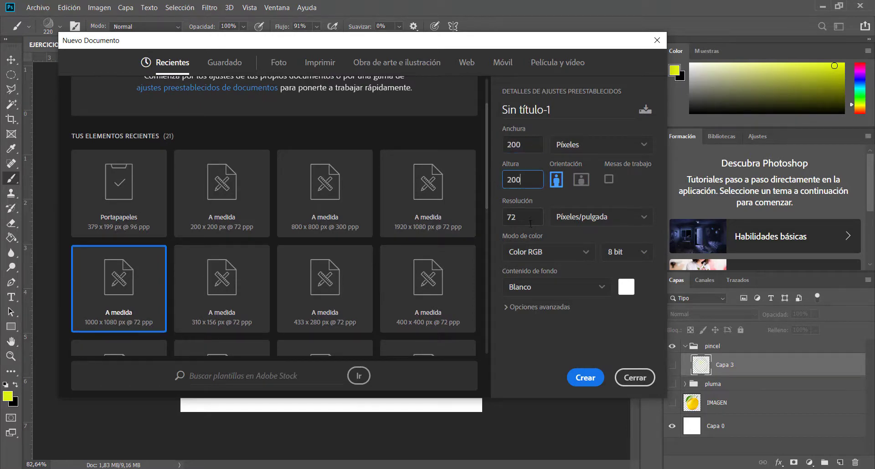
key("Tab")
type("300")
left_click(590, 378)
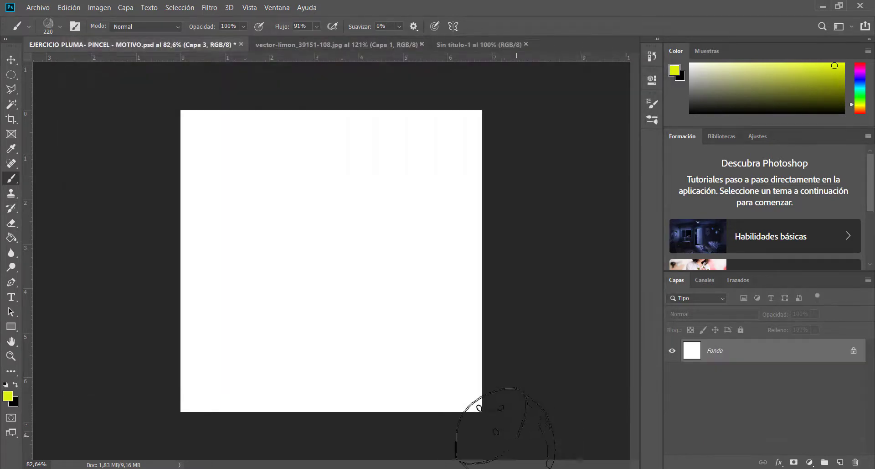
Outline the lemon half with its leaf in vector-limon_39151-108.jpg using a polygonal lasso selection
left_click(5, 64)
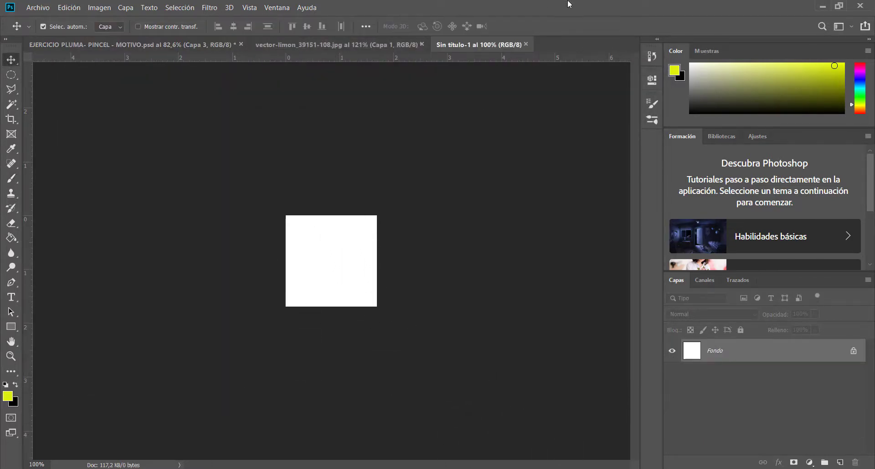
left_click(338, 45)
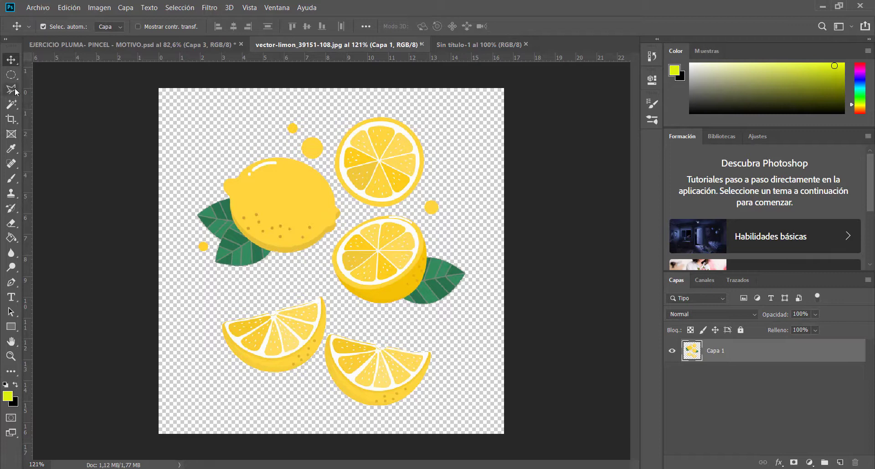
left_click(355, 213)
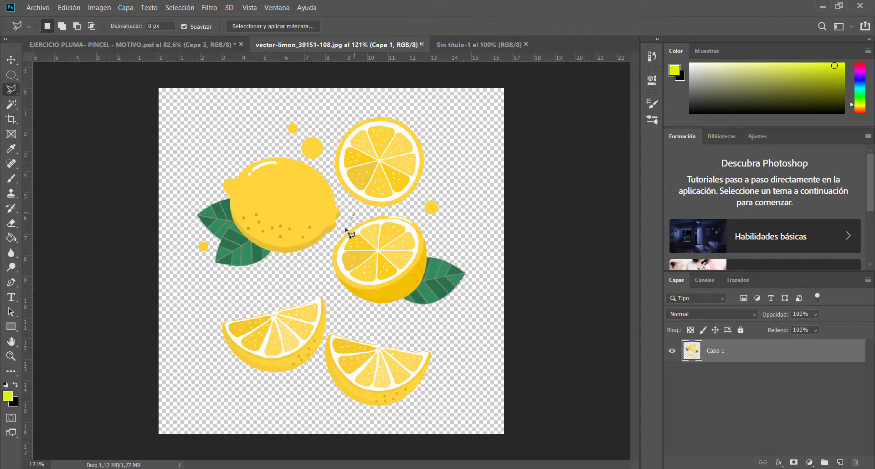
left_click(322, 251)
left_click(339, 301)
left_click(420, 328)
left_click(491, 301)
left_click(485, 258)
left_click(414, 211)
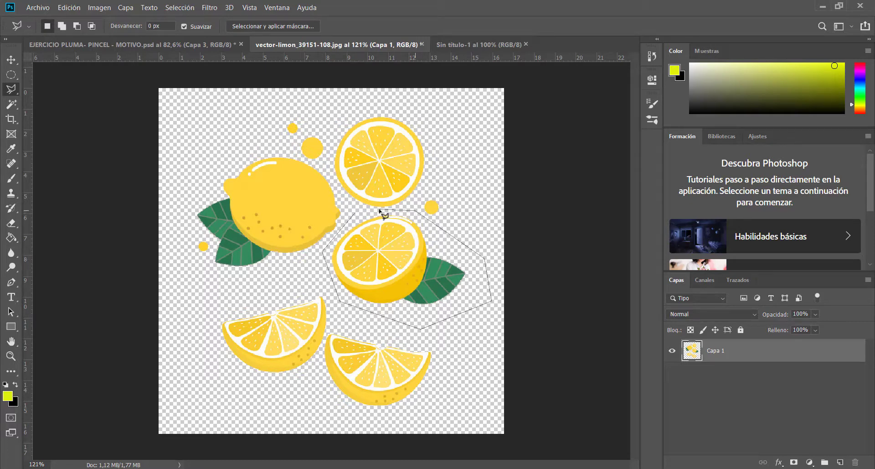
left_click(374, 210)
left_click(354, 214)
Float the new document's window, copy the selected lemon half into it, dock the window again and position the lemon on the canvas
left_click_drag(468, 46, 636, 98)
left_click(11, 66)
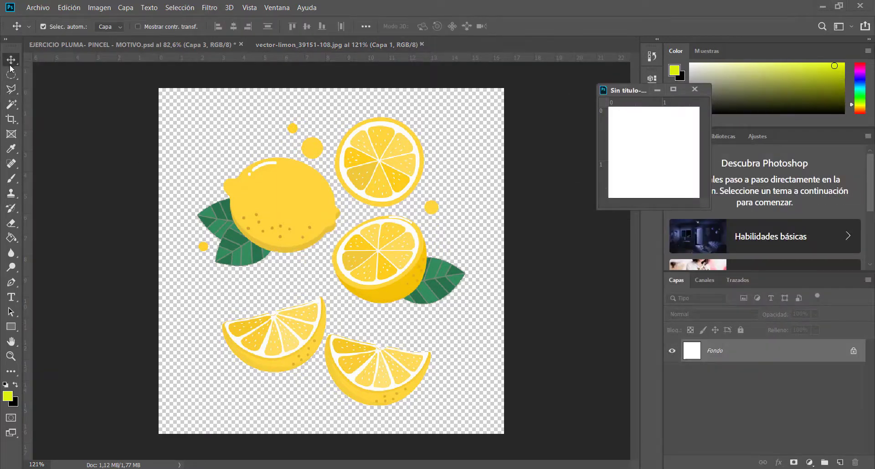
left_click_drag(390, 256, 641, 163)
left_click_drag(632, 90, 492, 52)
left_click_drag(322, 291, 383, 287)
Scale the lemon half on Capa 1 to about 80% and rotate it about 34 degrees clockwise
key("ctrl+t")
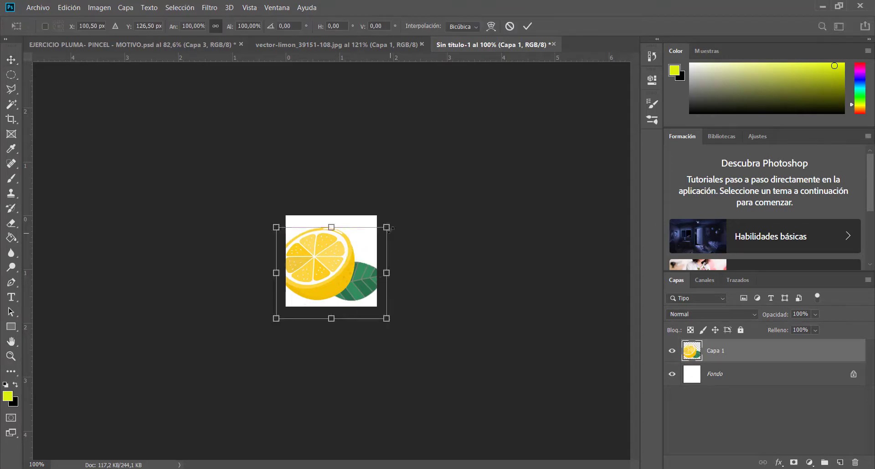
left_click_drag(387, 227, 386, 228)
left_click_drag(385, 228, 366, 245)
left_click_drag(323, 275, 334, 265)
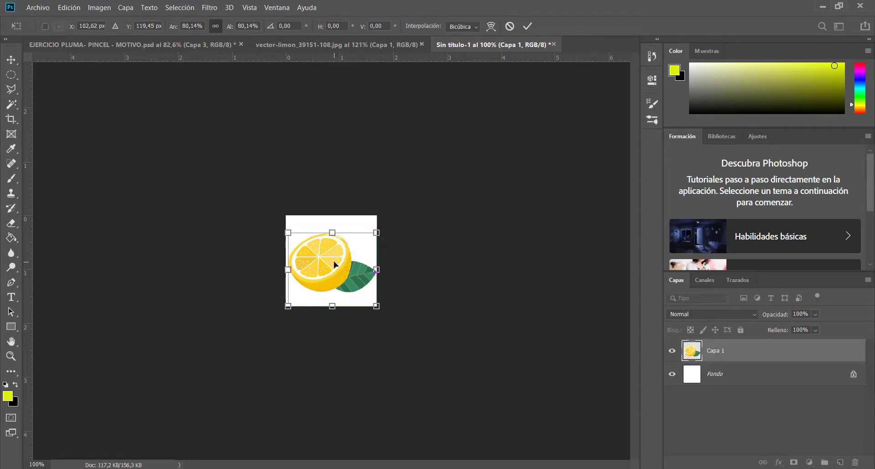
left_click_drag(390, 223, 399, 265)
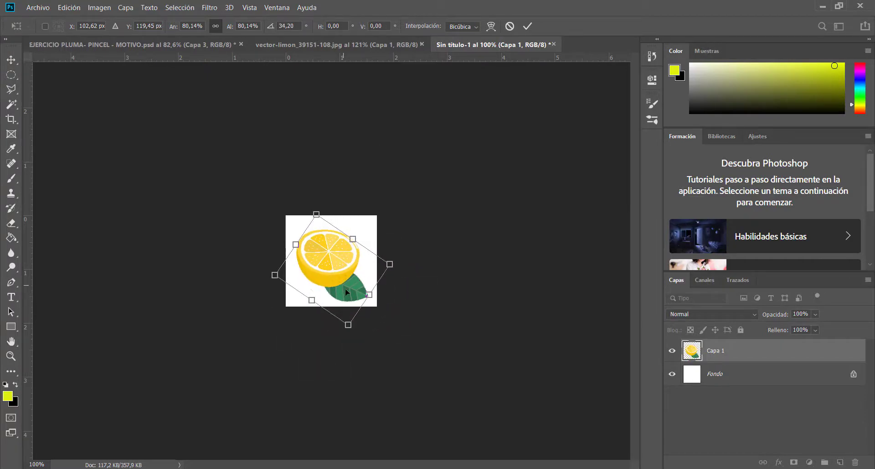
key("Return")
Reduce the rotated lemon half to about 66% and place it in the lower-left part of the canvas
left_click_drag(332, 274, 321, 275)
key("ctrl+t")
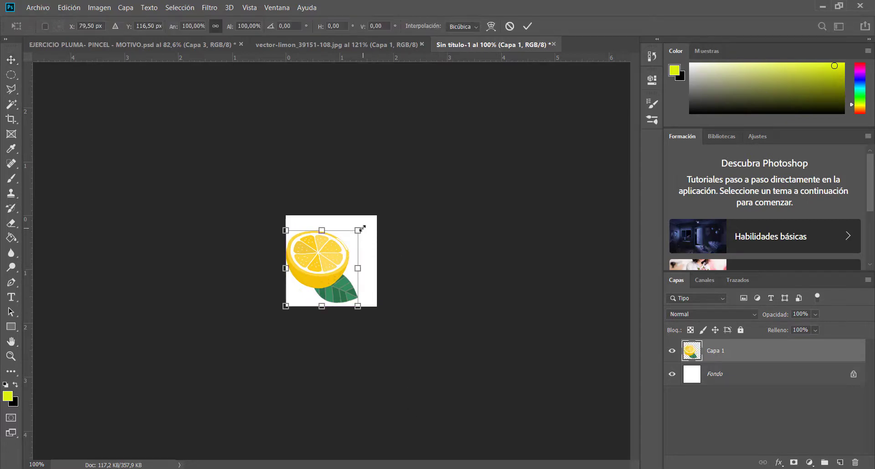
left_click_drag(362, 228, 334, 277)
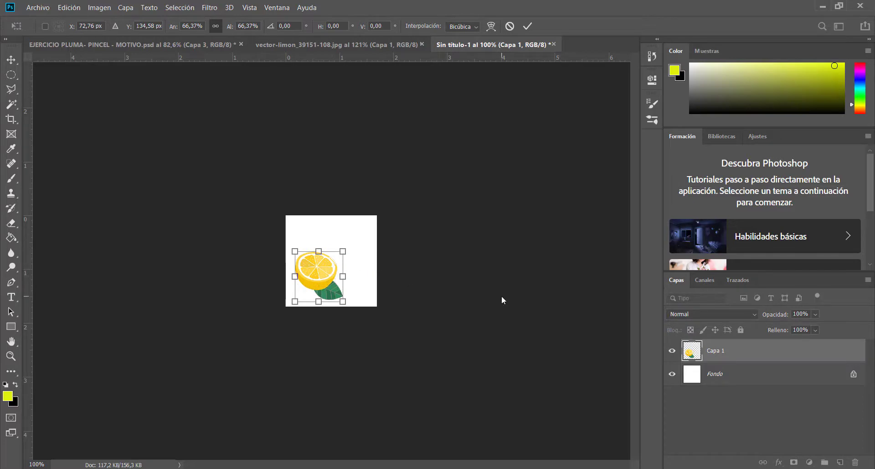
key("Return")
Outline the lower-left lemon wedge in vector-limon_39151-108.jpg with a polygonal lasso selection
left_click(336, 44)
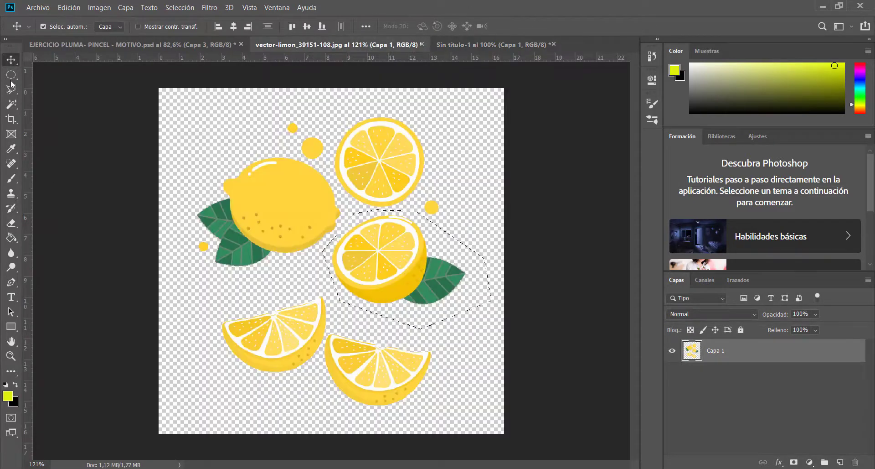
left_click(11, 88)
left_click(212, 318)
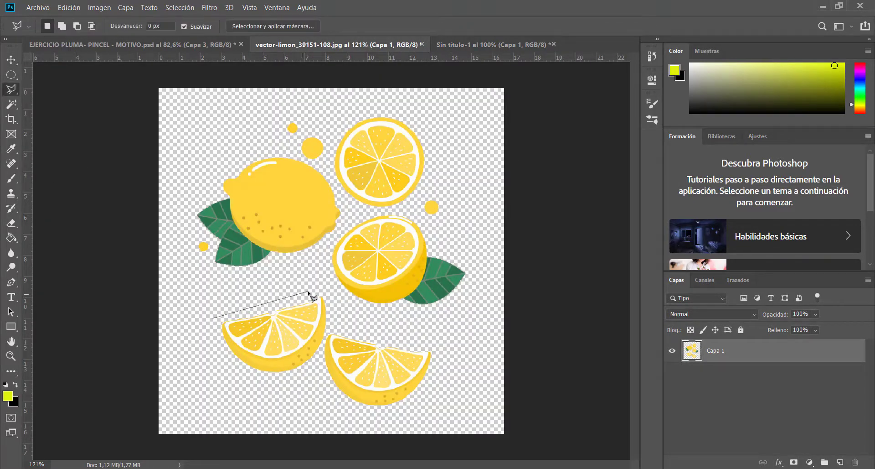
left_click(324, 288)
left_click(333, 308)
left_click(331, 328)
left_click(313, 369)
left_click(255, 387)
left_click(214, 317)
Float the vector-limon_39151-108.jpg window and copy the selected lemon wedge into the Sin título-1 document
left_click_drag(412, 45, 687, 106)
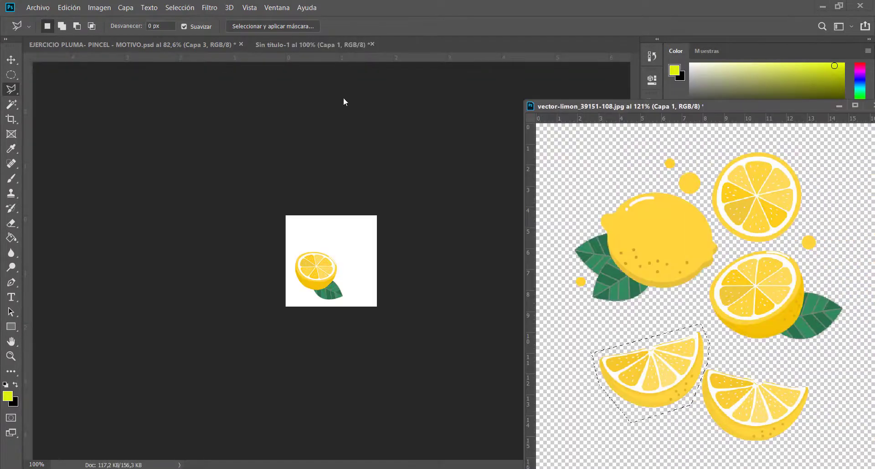
left_click(10, 59)
left_click_drag(650, 363, 354, 288)
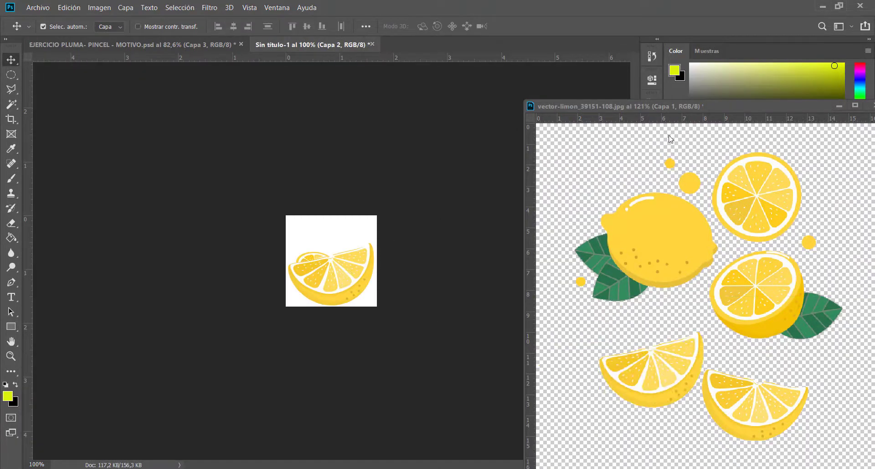
Dock the vector-limon_39151-108.jpg window back among the document tabs and return to the Sin título-1 document
left_click_drag(635, 104, 494, 37)
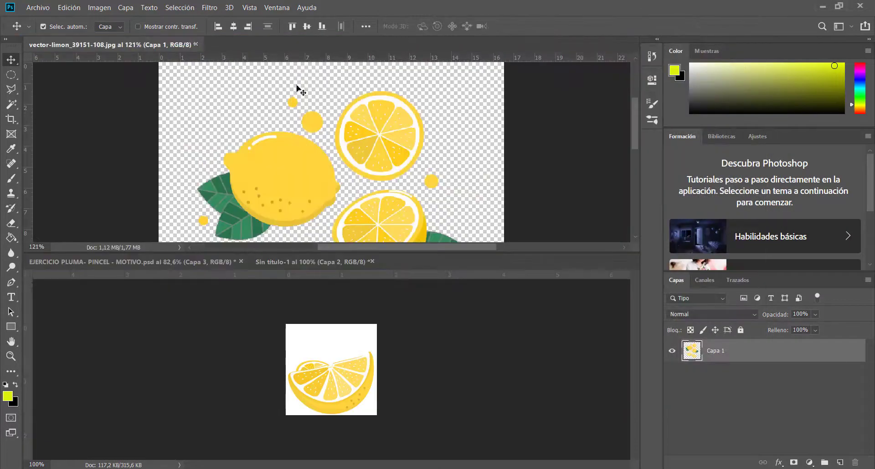
left_click_drag(155, 45, 404, 264)
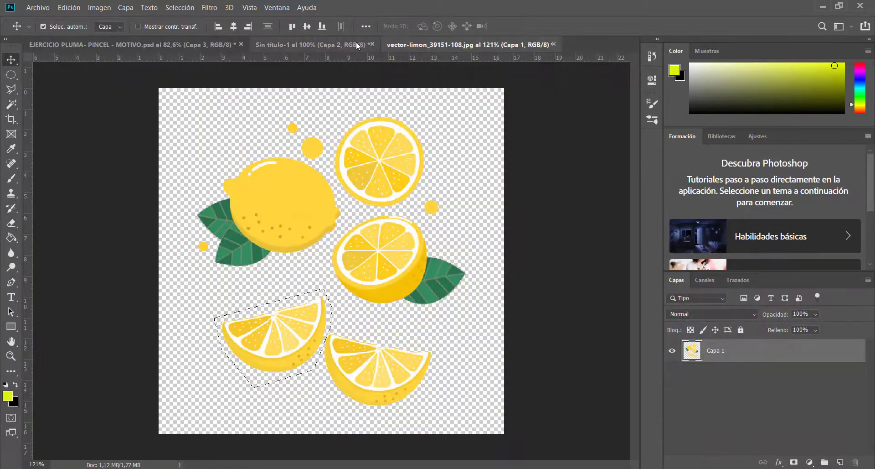
left_click(340, 45)
Shrink the lemon wedge on Capa 2, rotate it counterclockwise into the canvas's upper-right part, and nudge the lemon half slightly up and right
left_click_drag(358, 277, 360, 273)
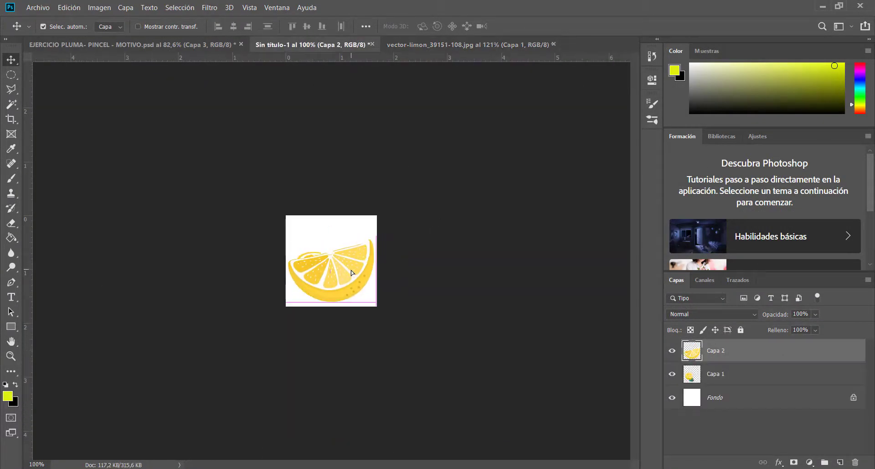
key("ctrl+t")
left_click_drag(380, 236, 331, 272)
left_click_drag(326, 274, 350, 237)
left_click_drag(359, 198, 293, 206)
mouse_move(351, 242)
left_mouse_down()
mouse_move(363, 255)
mouse_move(316, 276)
mouse_move(354, 238)
mouse_move(353, 249)
left_mouse_up()
key("Return")
left_click_drag(316, 276, 322, 271)
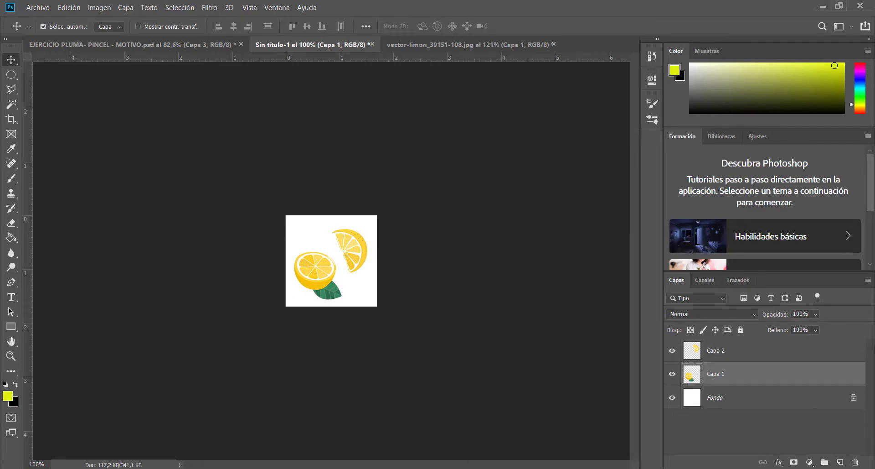
Unlock the white Fondo background layer and hide it
left_click(854, 401)
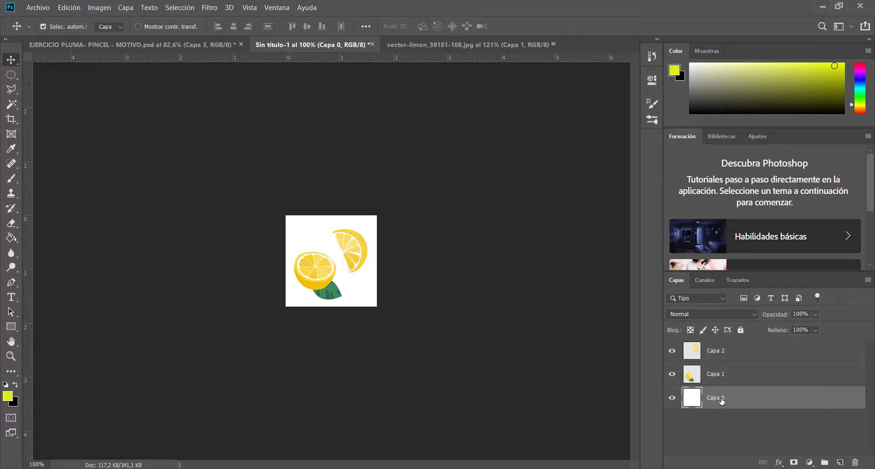
left_click(673, 398)
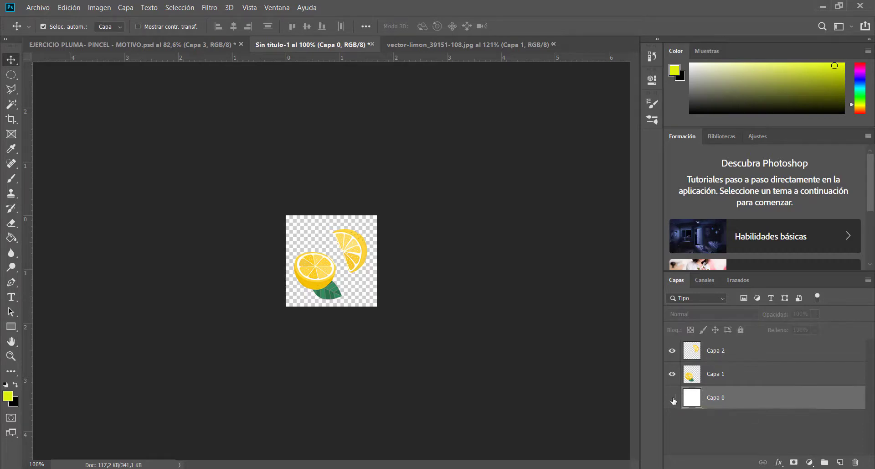
Fill Capa 0 of EJERCICIO PLUMA- PINCEL - MOTIVO.psd with the light green 54fb54 using the Paint Bucket
left_click(114, 39)
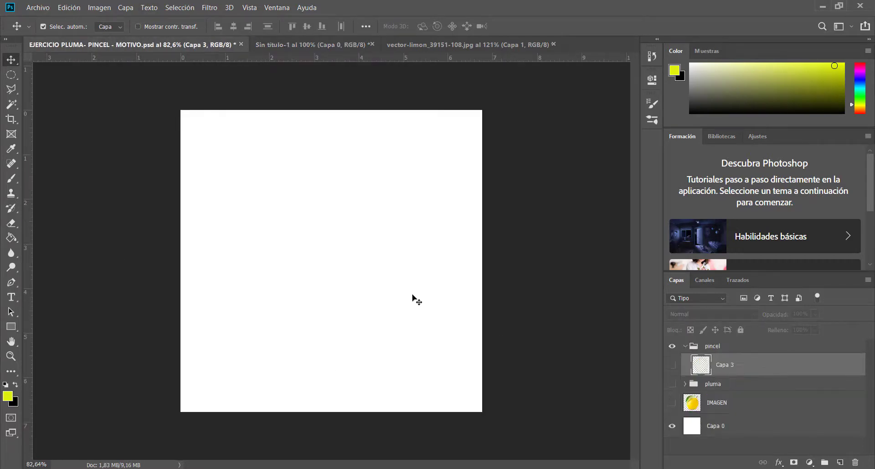
left_click(742, 436)
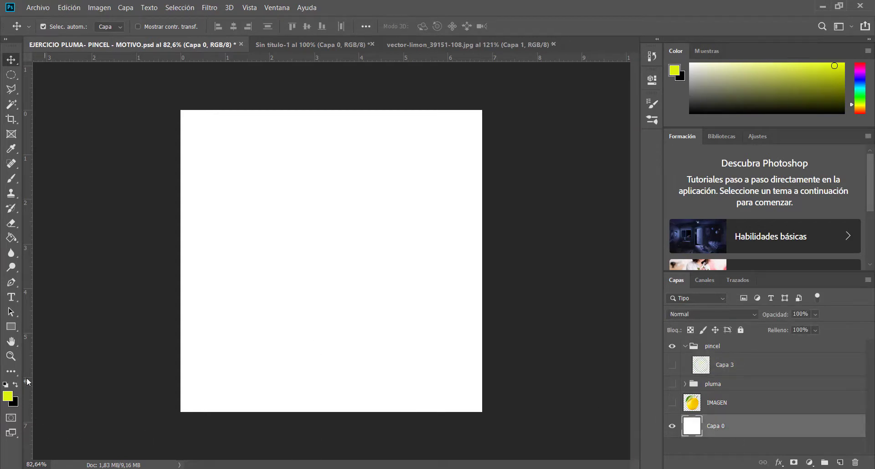
left_click(11, 237)
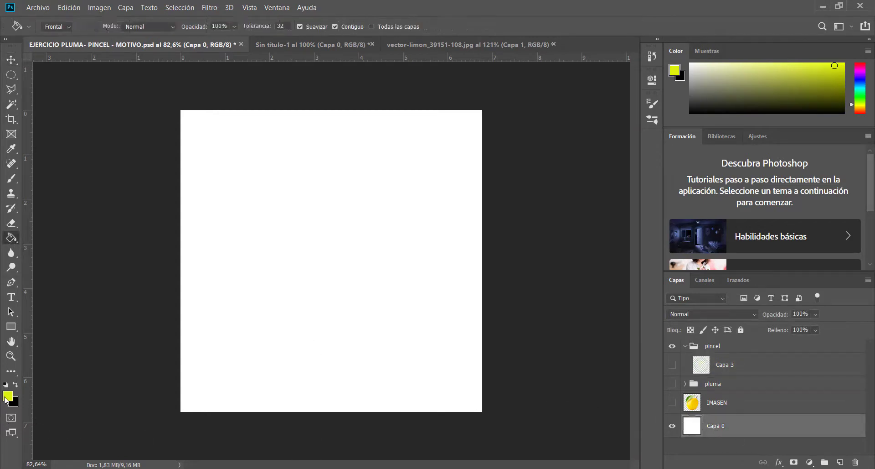
left_click(8, 396)
left_click(668, 237)
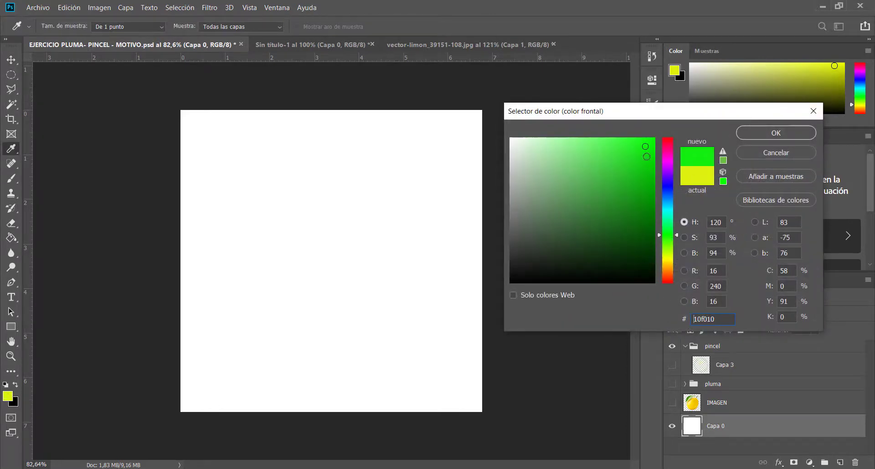
left_click_drag(629, 145, 608, 140)
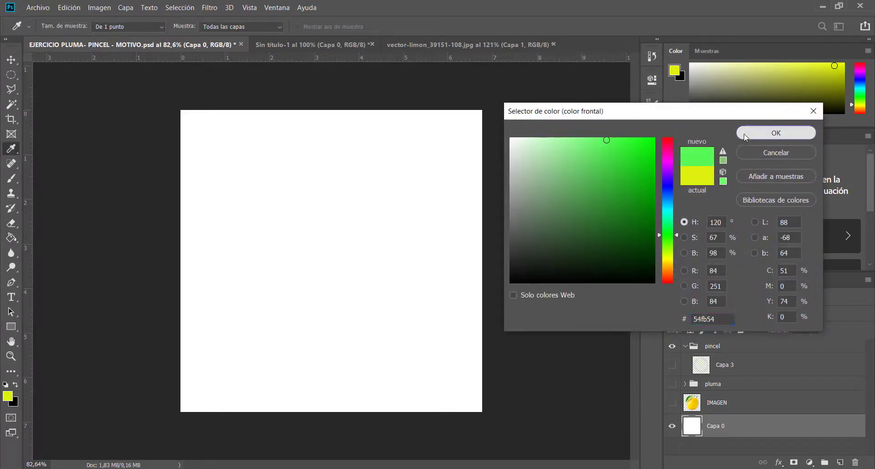
left_click(777, 133)
left_click(268, 217)
Define the lemon composition in Sin título-1 as a brush preset named limones
left_click(445, 46)
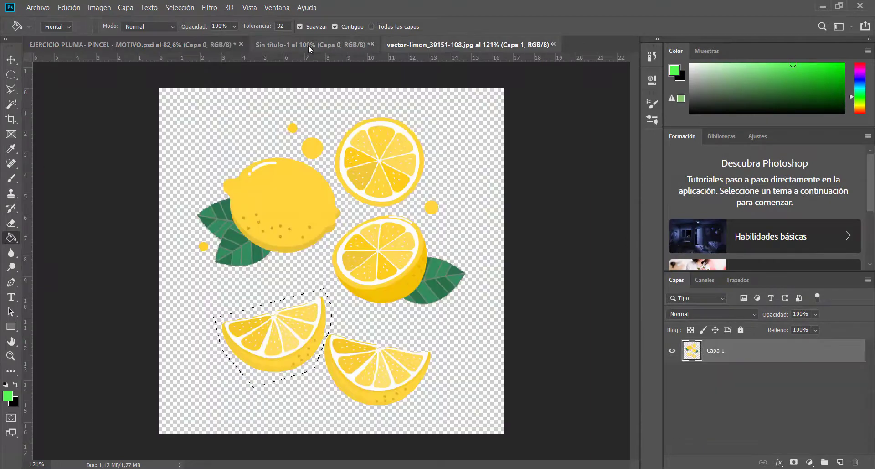
left_click(312, 45)
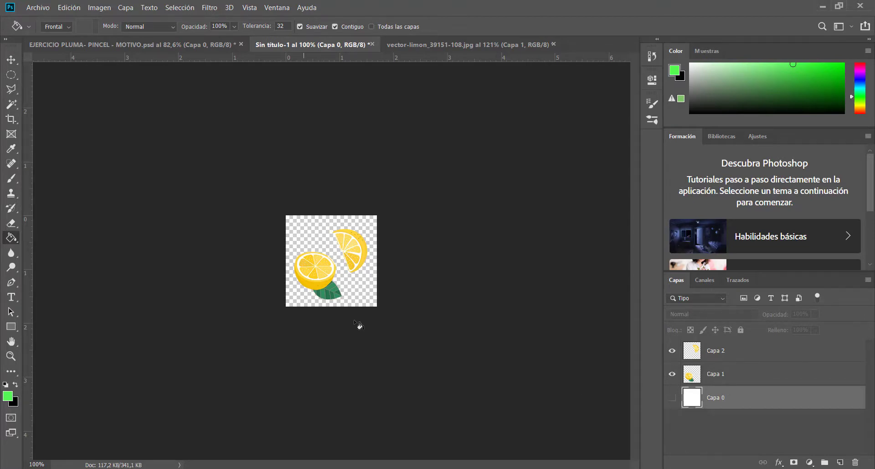
left_click(68, 8)
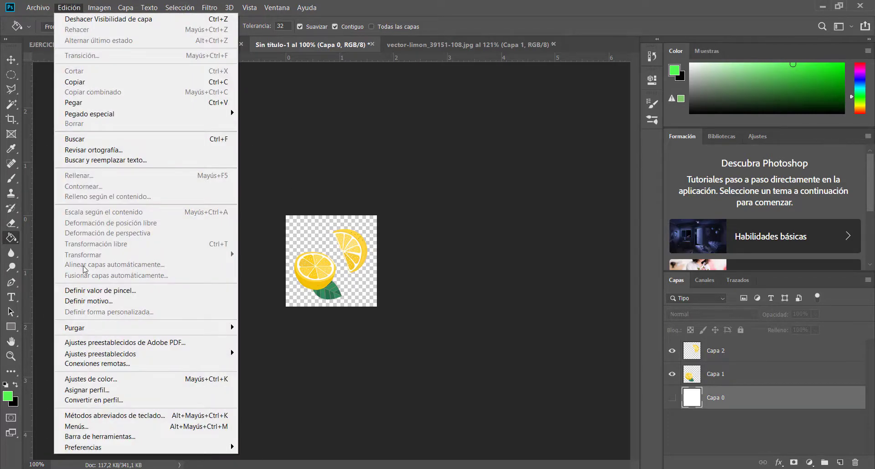
left_click(168, 296)
left_click(448, 150)
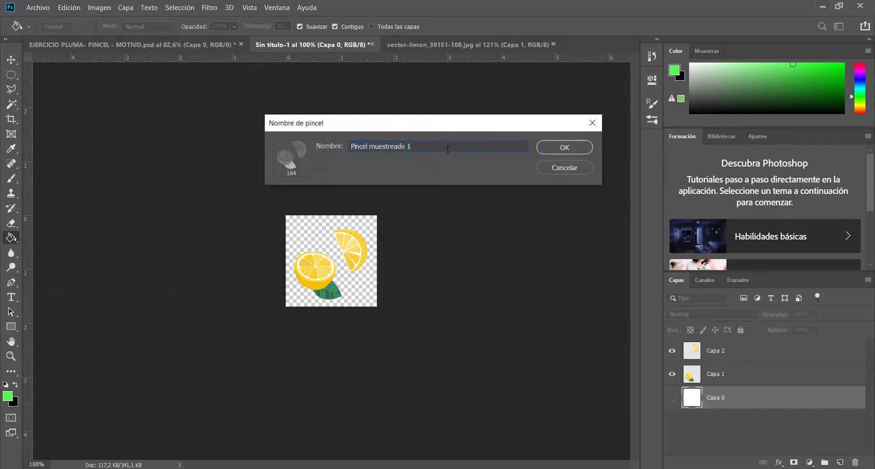
left_click_drag(476, 150, 272, 152)
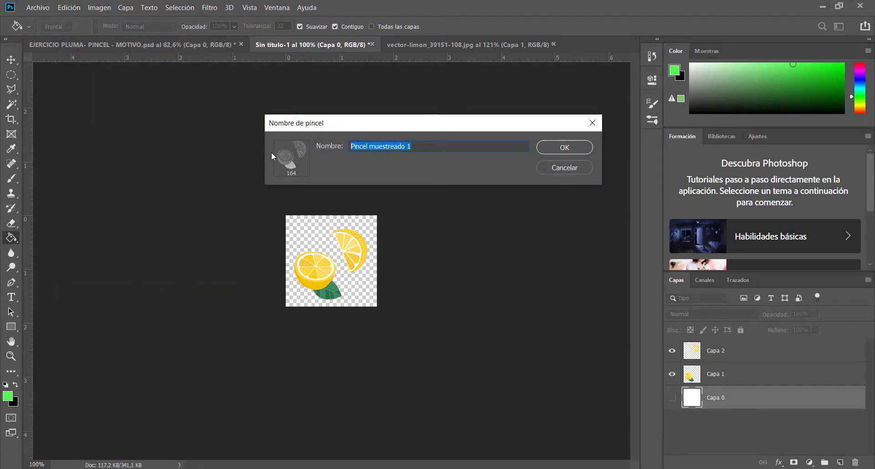
type("limone")
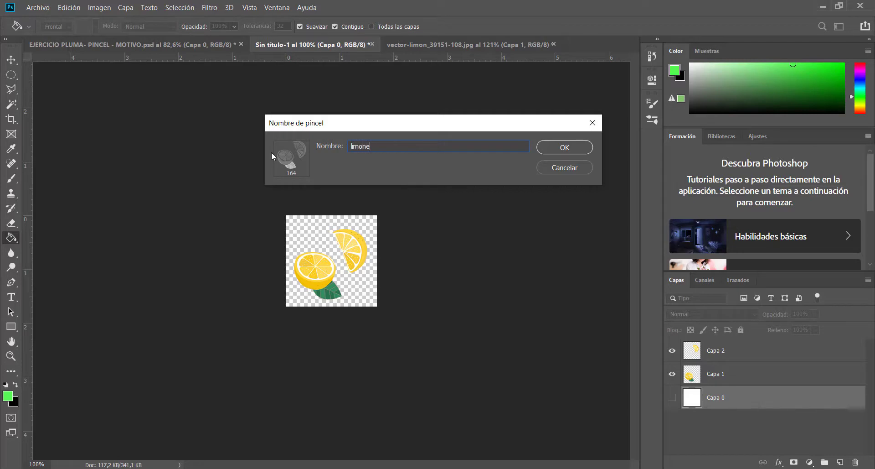
type("s")
left_click(587, 149)
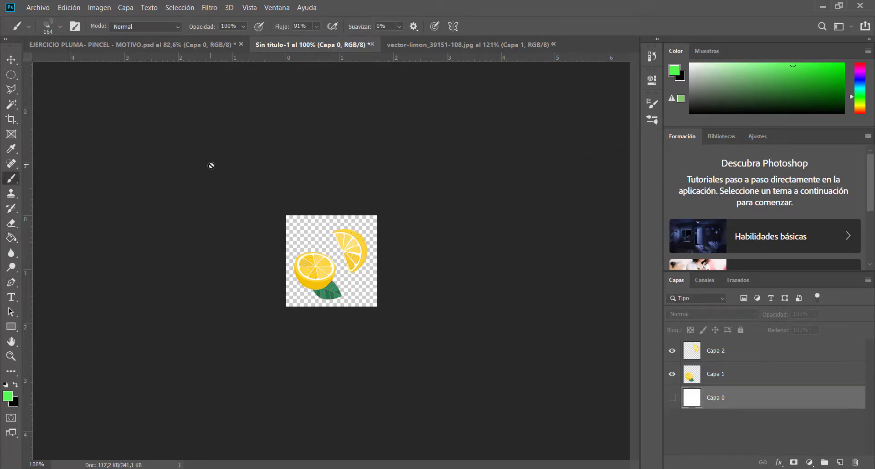
Refill Capa 0 of EJERCICIO PLUMA- PINCEL - MOTIVO.psd with the darker green 2fdd2f
left_click(153, 46)
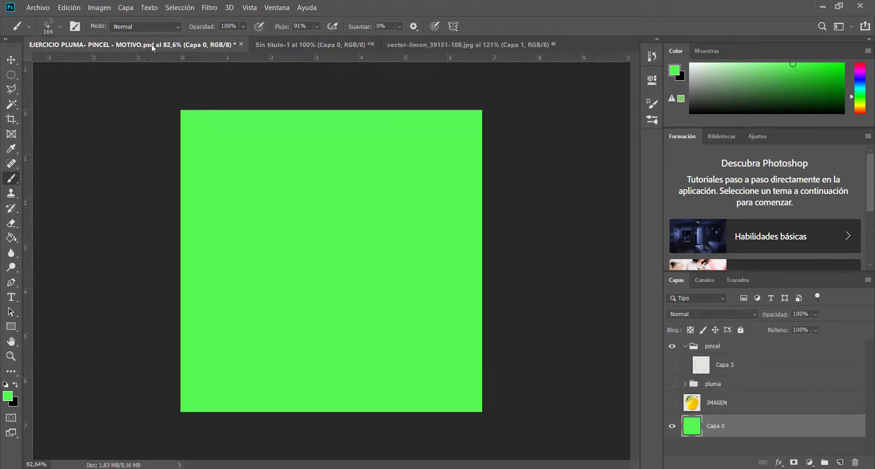
left_click(7, 396)
mouse_move(576, 164)
left_mouse_down()
mouse_move(615, 150)
mouse_move(636, 159)
left_mouse_up()
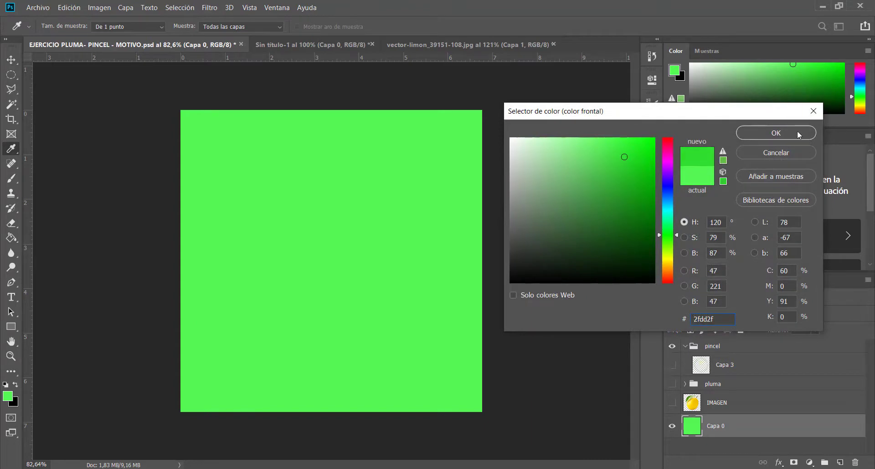
left_click(800, 133)
left_click_drag(430, 161, 407, 200)
key("ctrl+z")
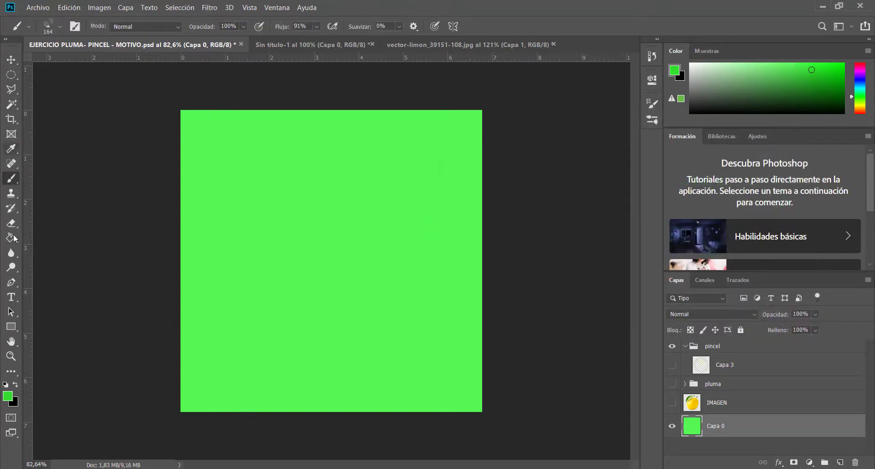
left_click(11, 237)
left_click(376, 230)
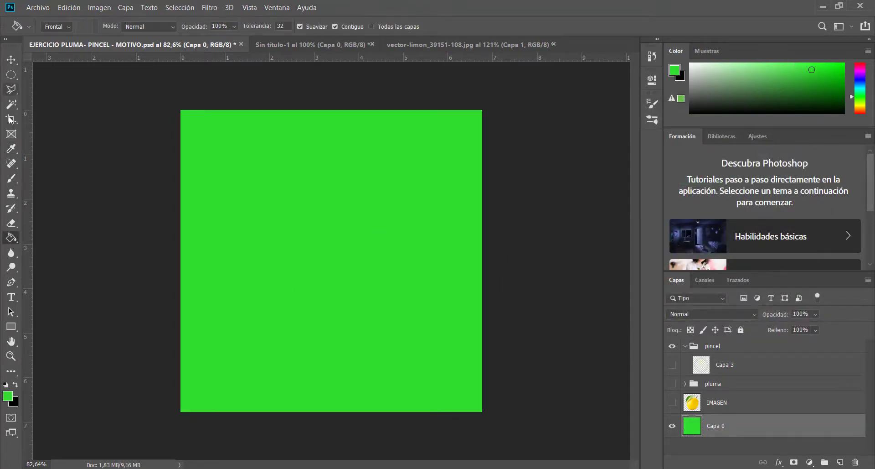
Choose the limones brush preset for the Brush tool and enlarge its size to 423 px
left_click(14, 183)
left_click(60, 26)
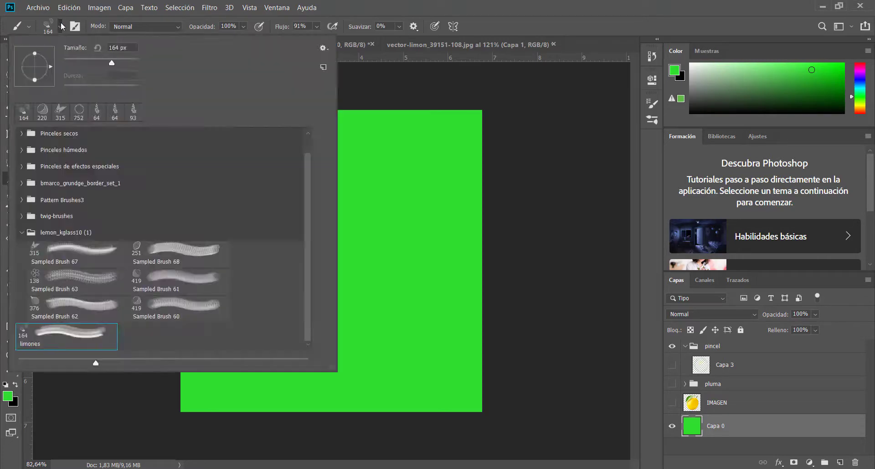
left_click(22, 232)
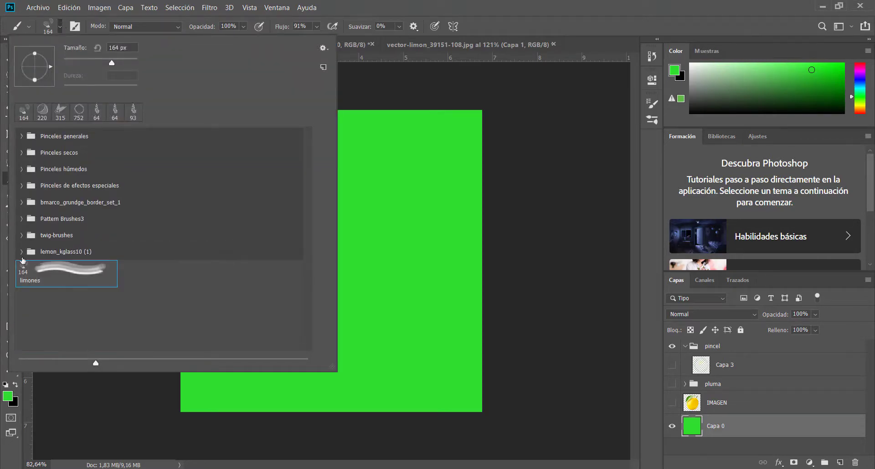
left_click(53, 268)
right_click(417, 202, "ctrl")
right_click(417, 208, "ctrl")
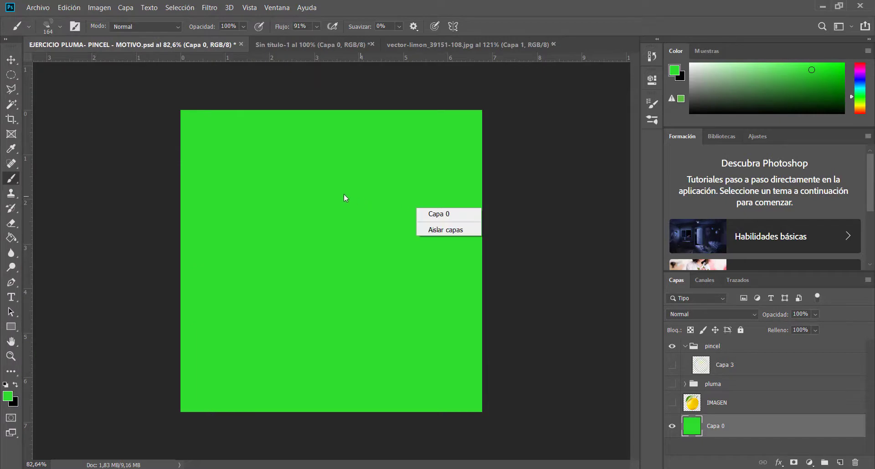
left_click(549, 205)
left_click_drag(229, 205, 294, 230)
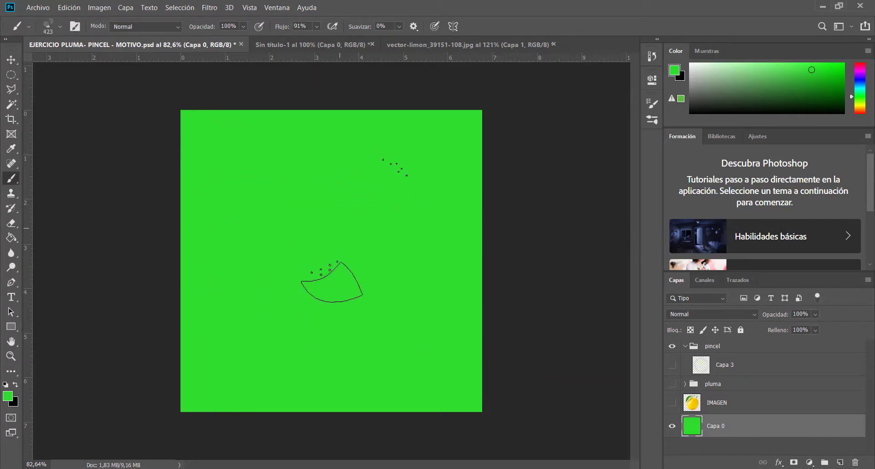
Set the foreground colour to orange f5a409 and stamp the limones brush once near the middle of Capa 0
left_click(7, 396)
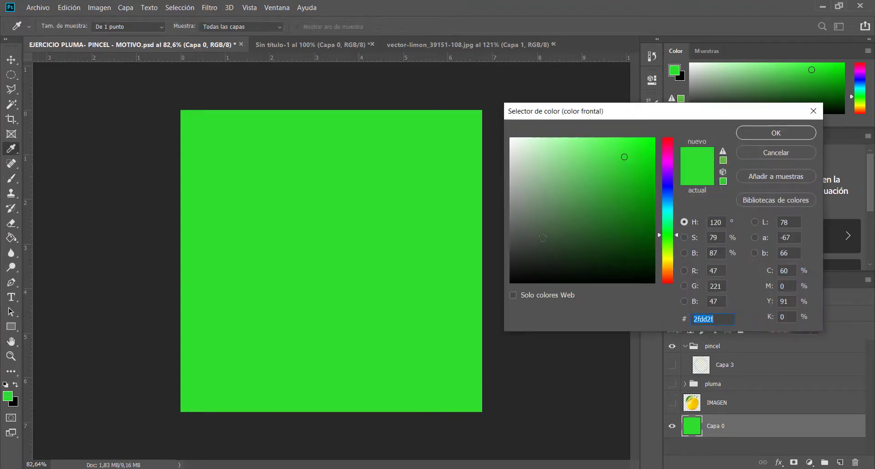
left_click_drag(677, 236, 677, 268)
left_click(651, 143)
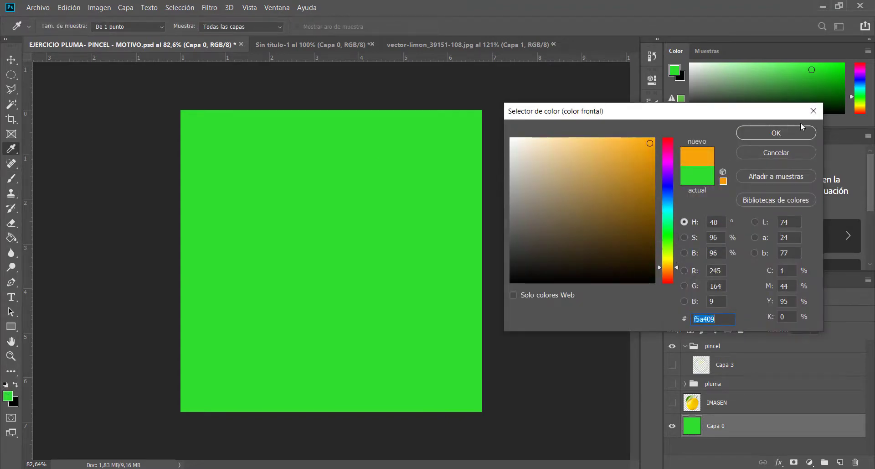
left_click(798, 131)
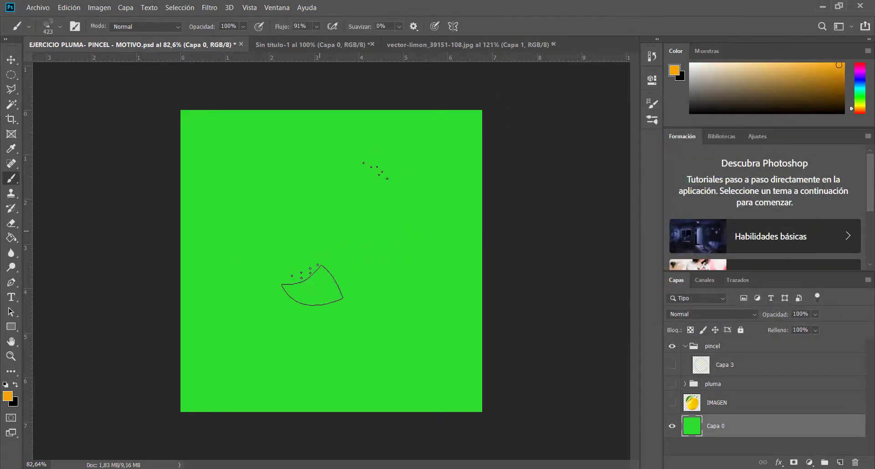
left_click(320, 231)
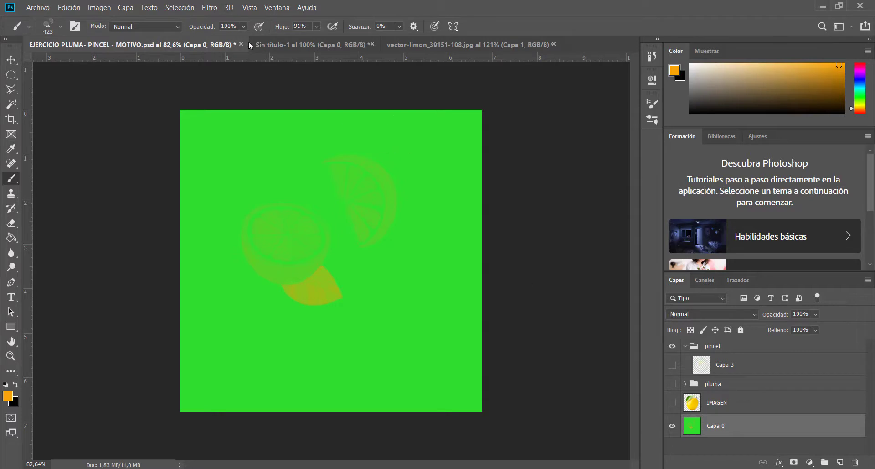
Add a new empty layer directly above Capa 0 in EJERCICIO PLUMA- PINCEL - MOTIVO.psd and hide the green Capa 0
left_click(313, 44)
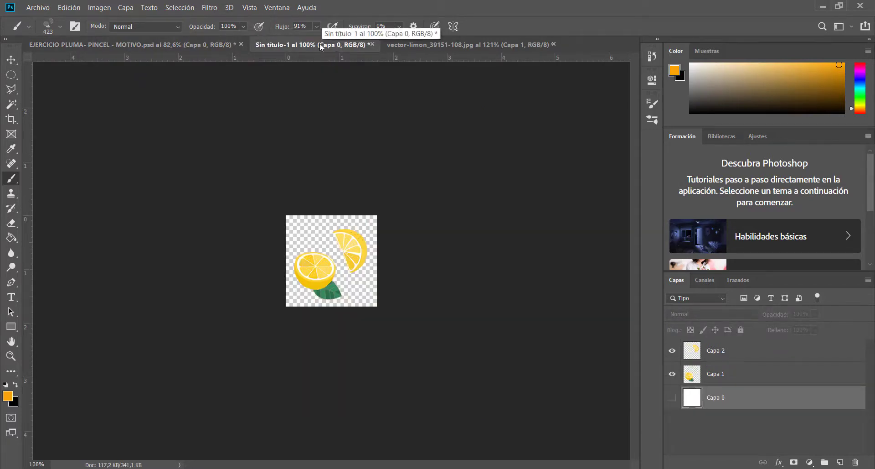
left_click(132, 44)
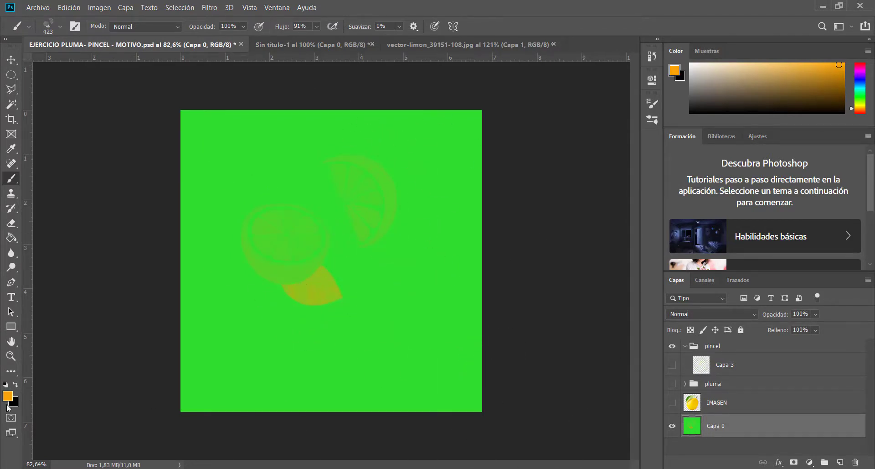
left_click(841, 460)
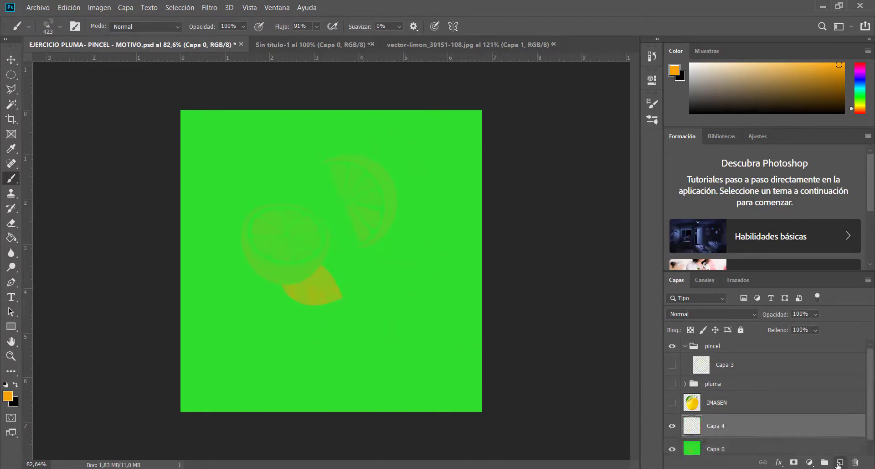
left_click(672, 449)
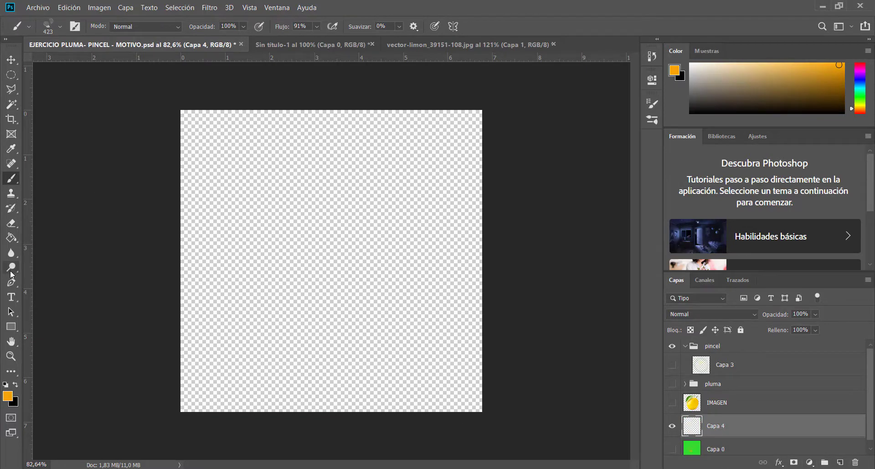
Set the foreground colour to near-white fdfdfc and fill the empty Capa 4 with it
left_click(7, 393)
left_click(5, 389)
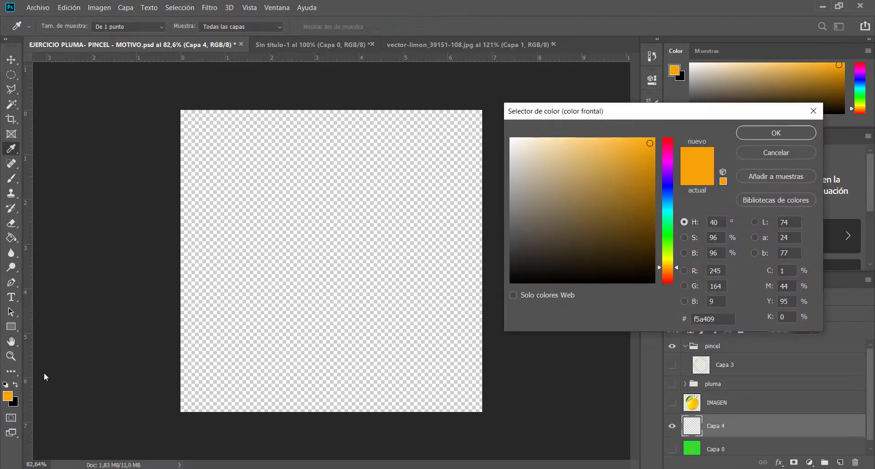
left_click(513, 139)
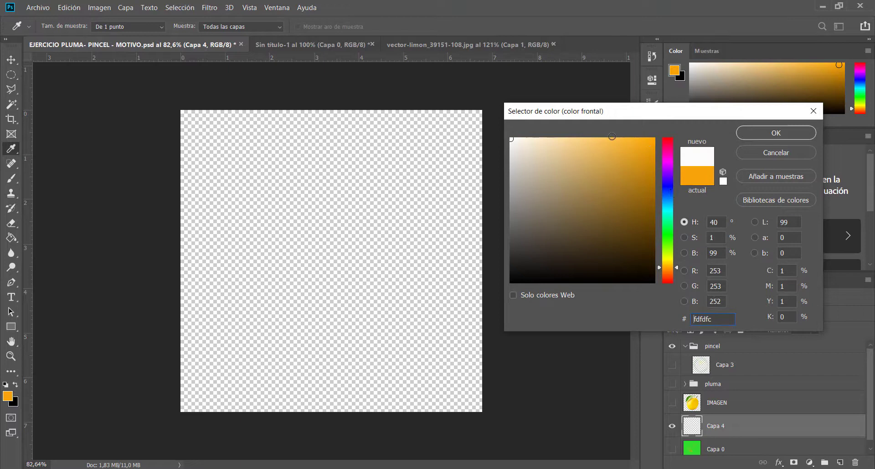
left_click(776, 133)
key("b")
left_click(11, 238)
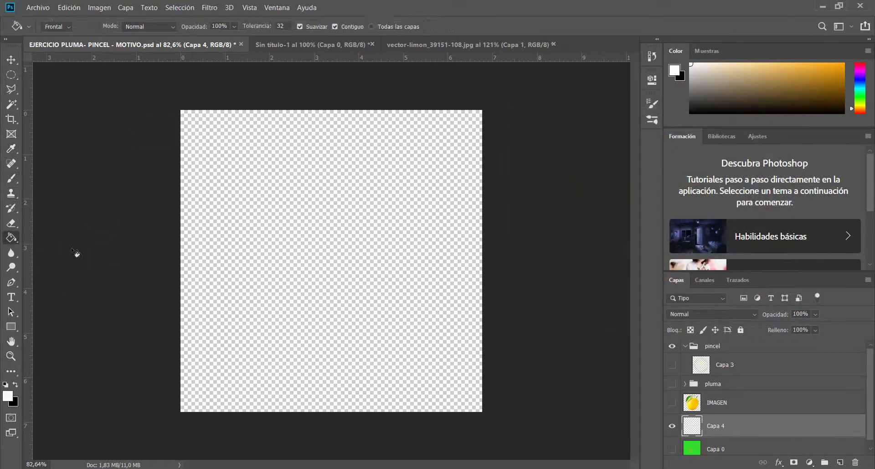
left_click(279, 219)
Add a new empty layer above Capa 3 in the pincel group and return to the Brush tool with the limones preset
left_click(743, 367)
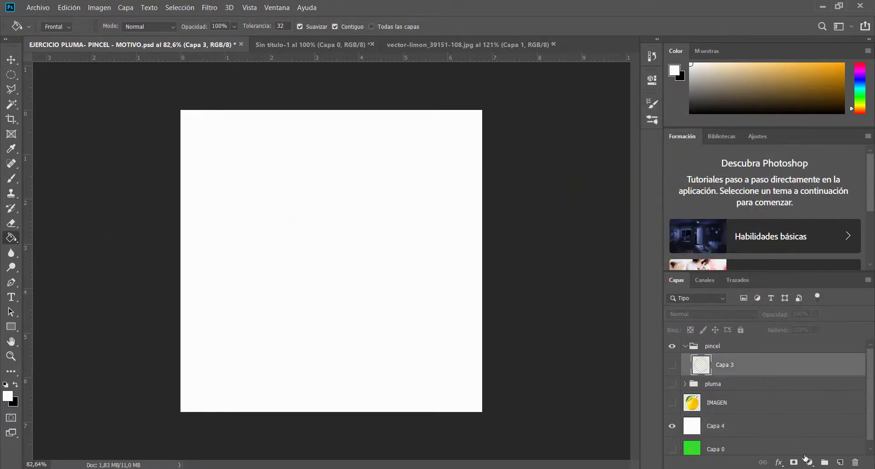
left_click(840, 462)
left_click(12, 177)
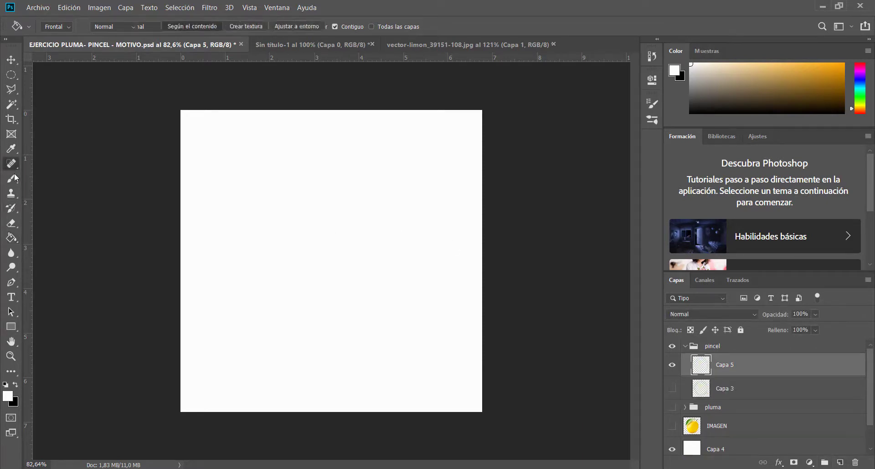
left_click(59, 26)
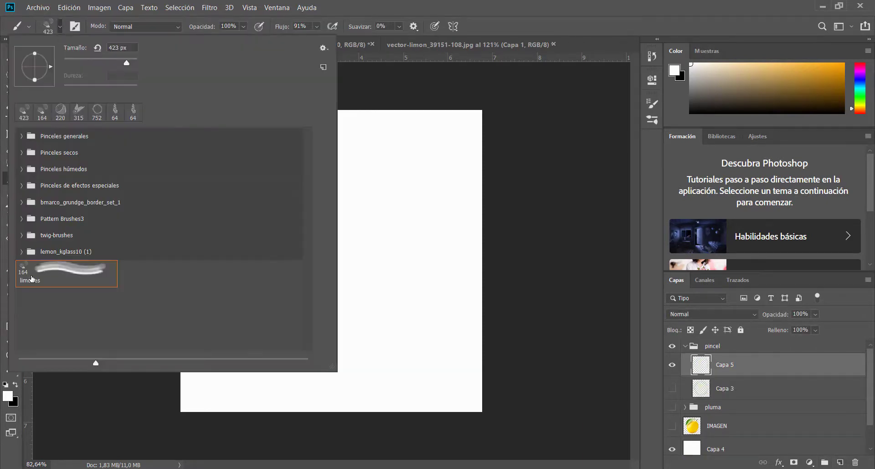
left_click(540, 15)
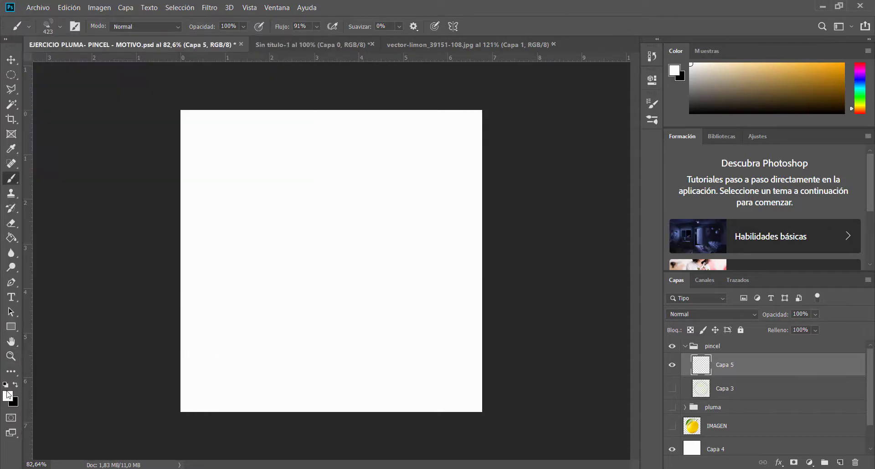
Set the foreground colour to a bright yellow with hue 61, and enable Concentración and disable Suavizar in the brush settings
left_click(8, 396)
left_click_drag(668, 252, 668, 259)
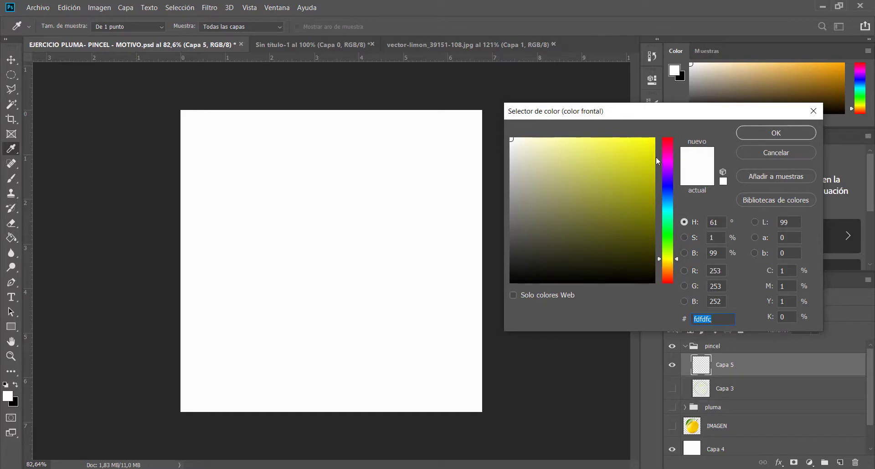
left_click(642, 153)
left_click(775, 133)
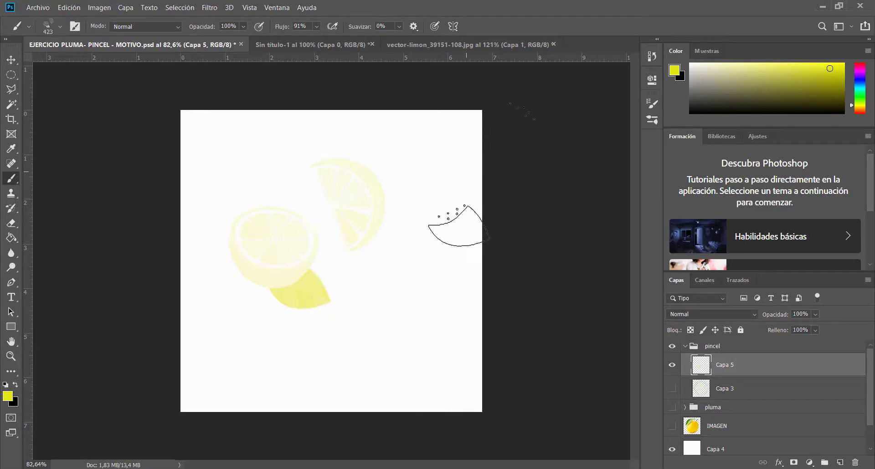
left_click(654, 104)
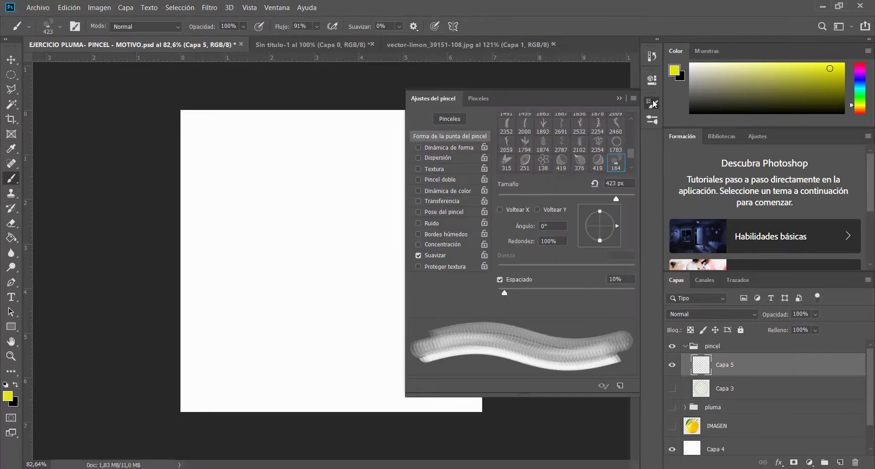
left_click(418, 247)
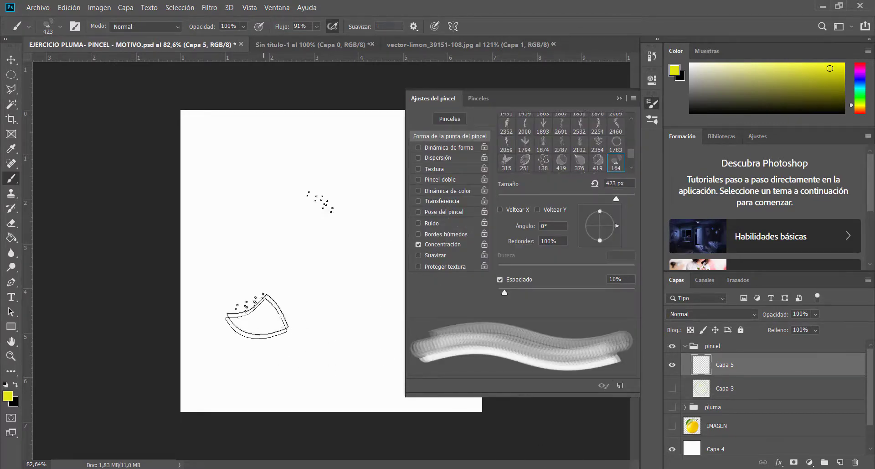
Try stamping the 423 px limones brush on Capa 5, and revert the history to the creation of that layer
left_click(272, 228)
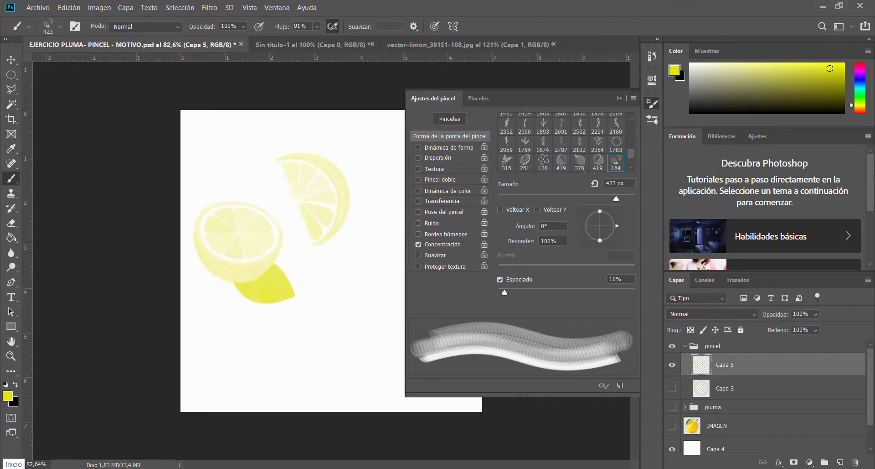
key("ctrl+z")
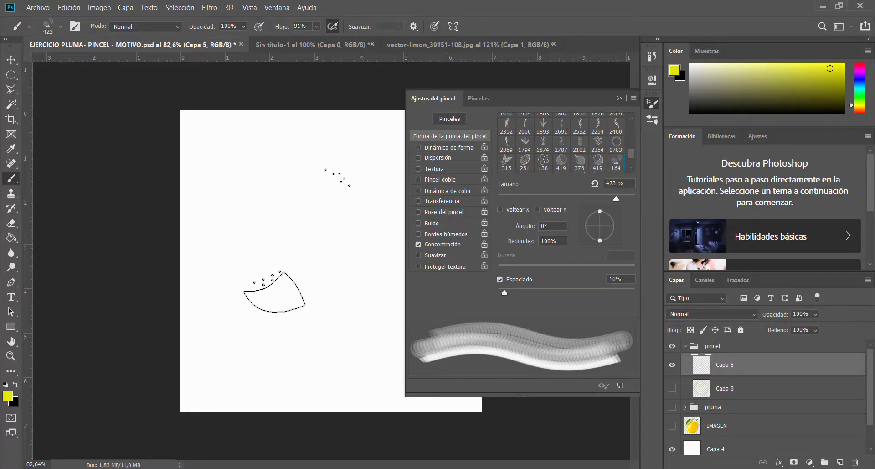
left_click(281, 238)
left_click(282, 237)
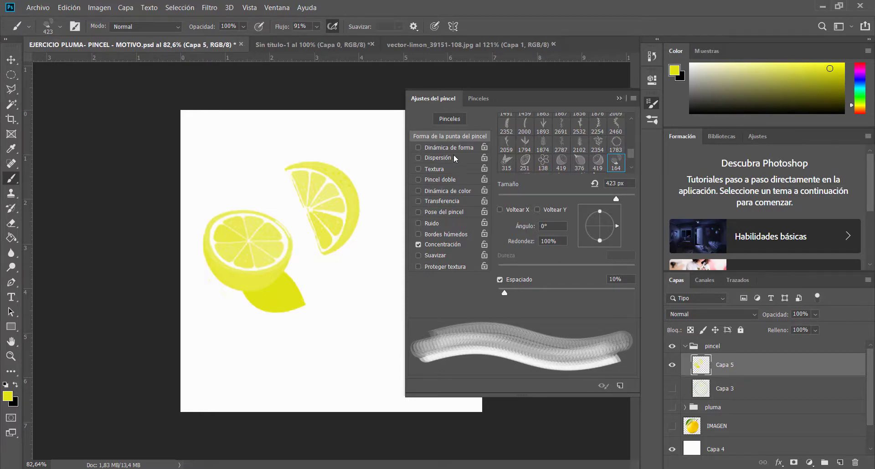
left_click(650, 55)
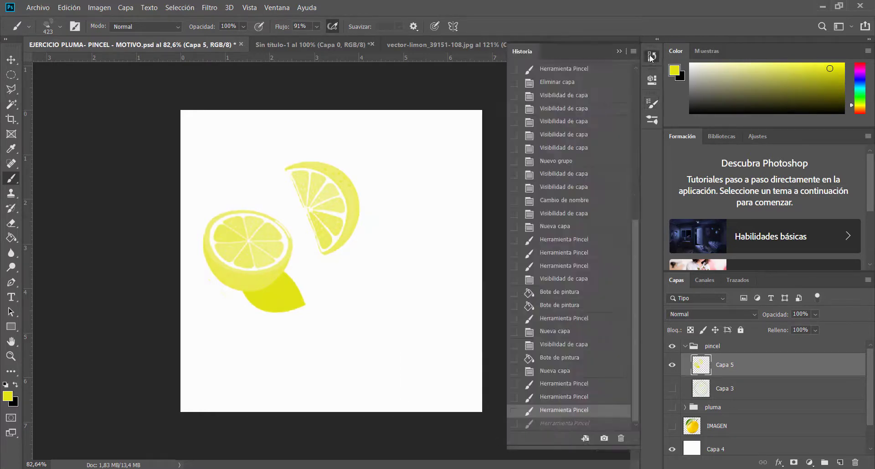
left_click(561, 370)
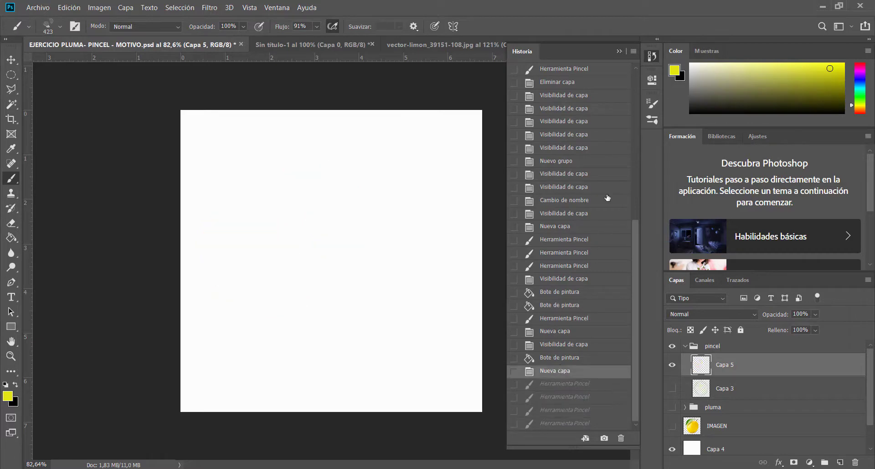
left_click(621, 51)
Reduce the limones brush to 99 px, undo a trial stroke along the canvas top, and set the spacing to 155%
left_click(653, 103)
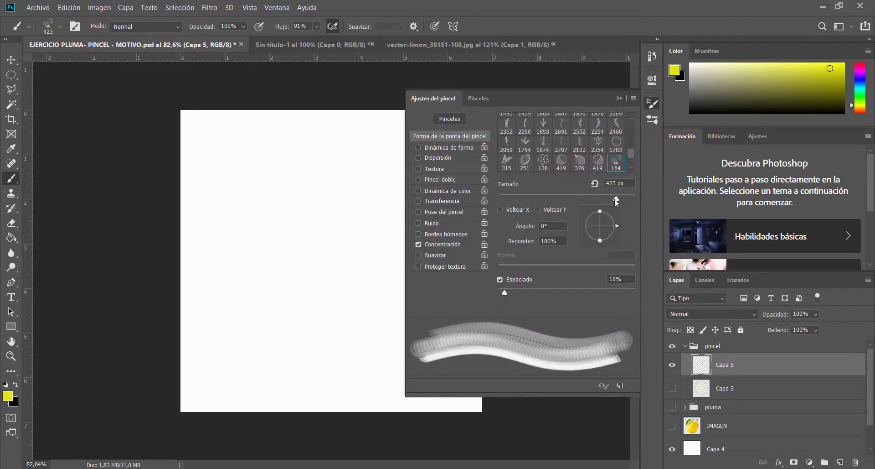
left_click_drag(548, 200, 562, 200)
left_click_drag(229, 137, 327, 142)
key("ctrl+z")
left_click_drag(507, 294, 586, 296)
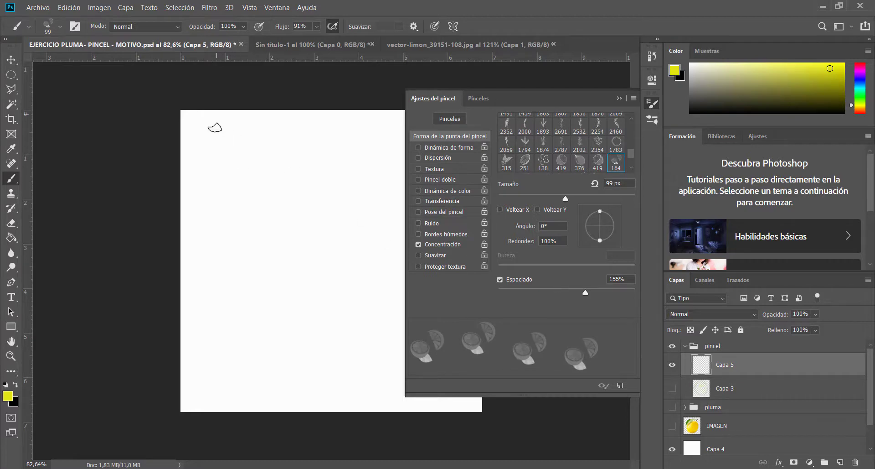
Try painting a border of small yellow lemons along the canvas edges on Capa 5, and undo the strokes
left_click_drag(212, 123, 210, 373)
mouse_move(266, 392)
left_mouse_down()
mouse_move(409, 402)
mouse_move(456, 379)
left_mouse_up()
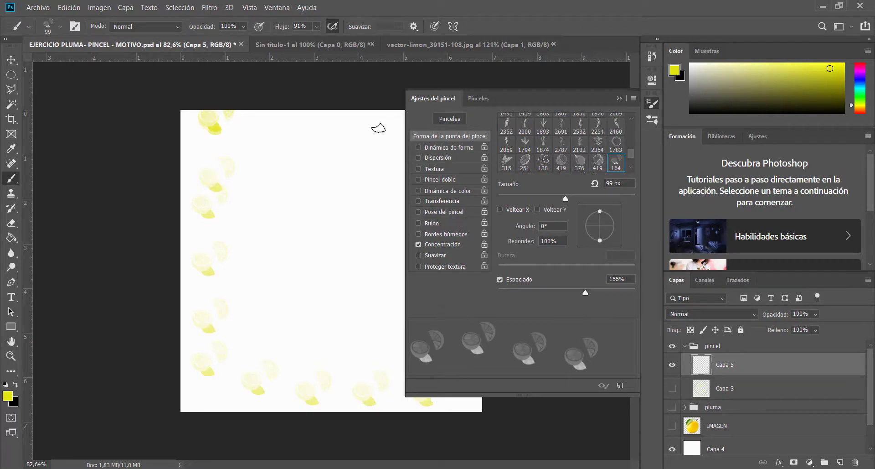
left_click_drag(378, 128, 253, 142)
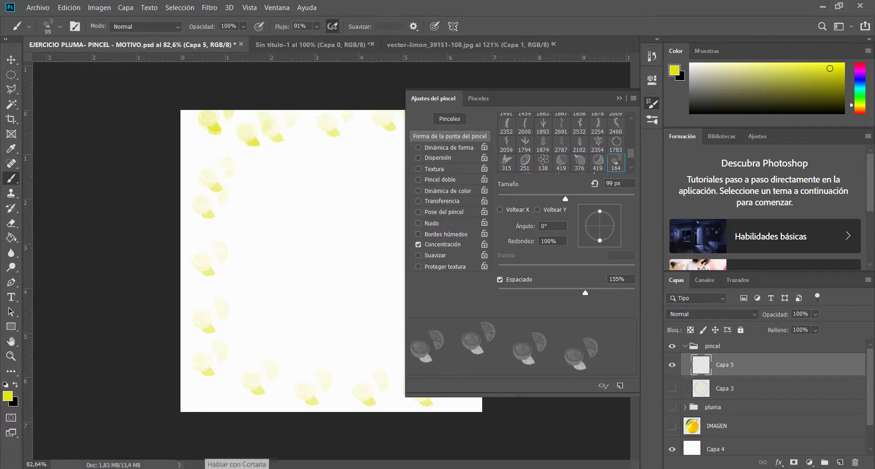
key("ctrl+z")
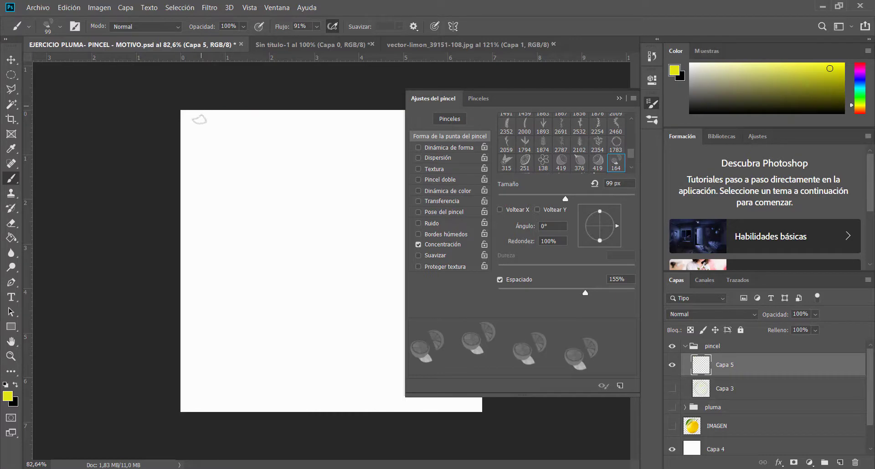
left_click_drag(201, 120, 186, 430)
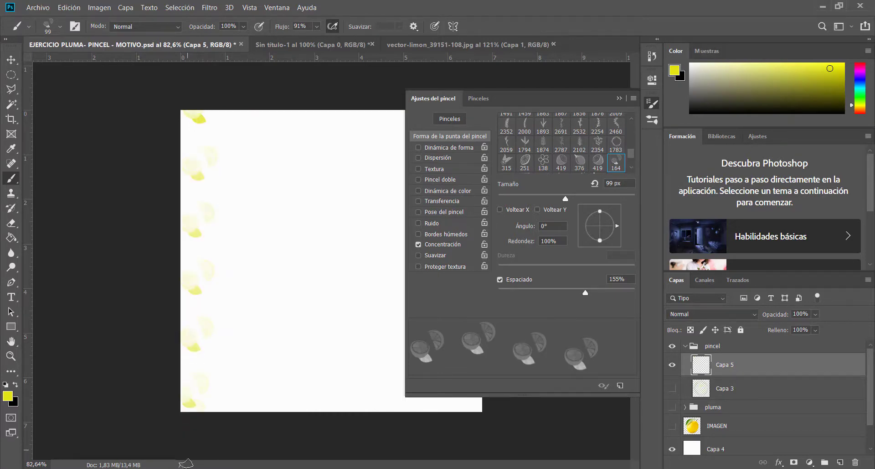
key("ctrl+z")
Set the limones brush to 135 px with 103% spacing and enable Pincel doble
left_click_drag(567, 199, 579, 201)
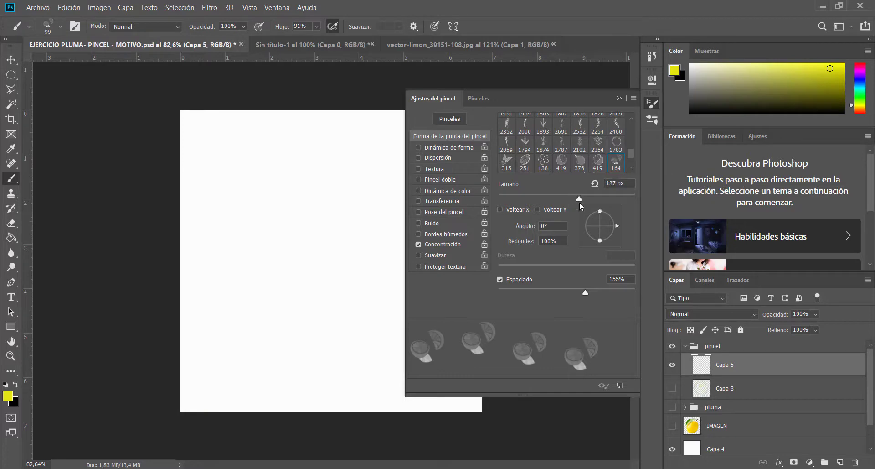
left_click_drag(586, 294, 568, 296)
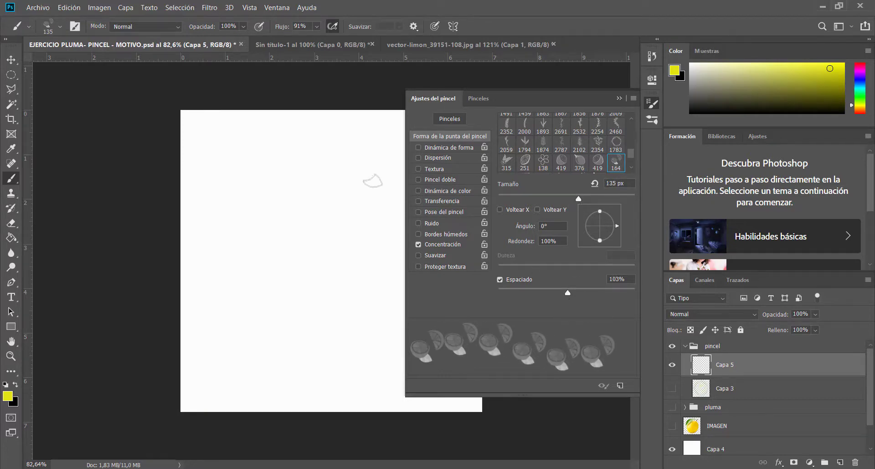
left_click(419, 180)
Try painting 135 px yellow lemons down the left side and along the bottom of the canvas, and undo the strokes
left_click(210, 126)
mouse_move(217, 176)
left_mouse_down()
mouse_move(206, 421)
mouse_move(286, 415)
left_mouse_up()
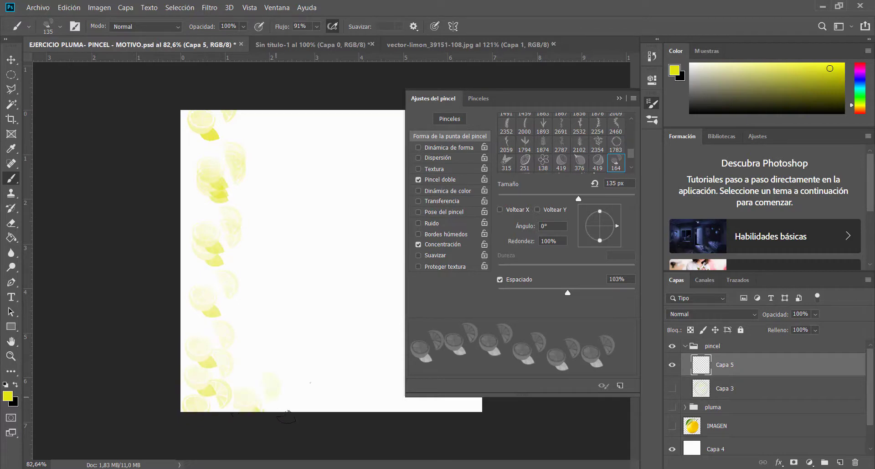
mouse_move(423, 415)
left_mouse_down()
mouse_move(479, 409)
mouse_move(480, 392)
left_mouse_up()
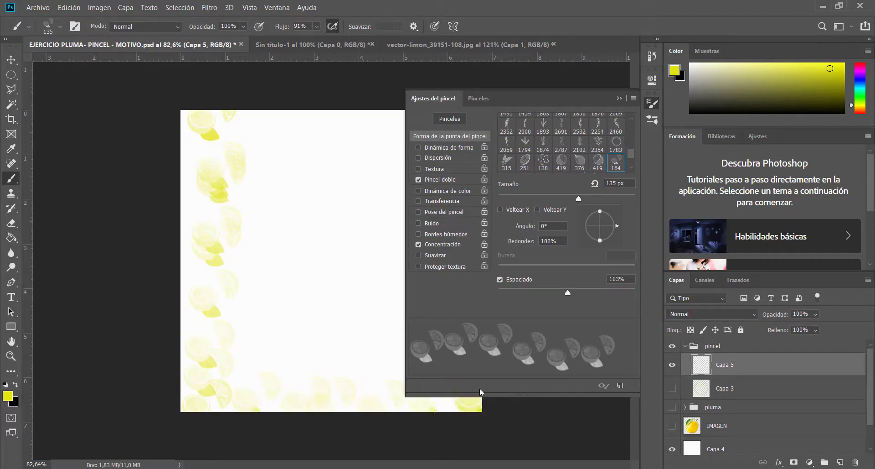
left_click(623, 97)
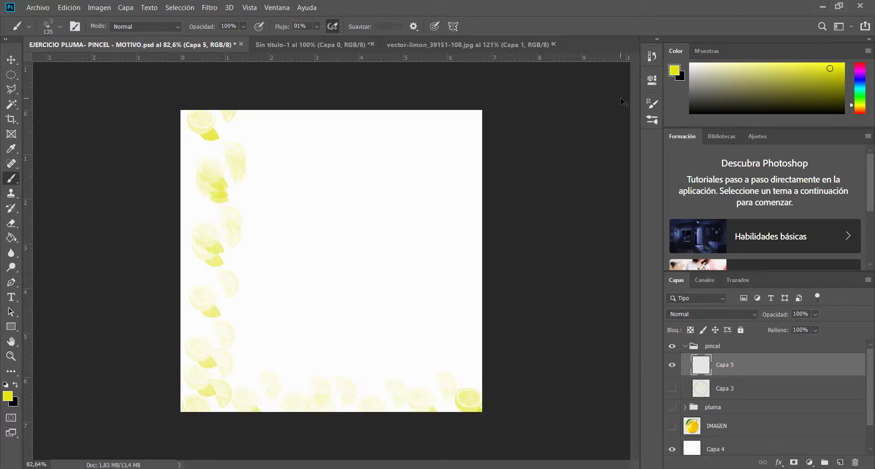
key("ctrl+z")
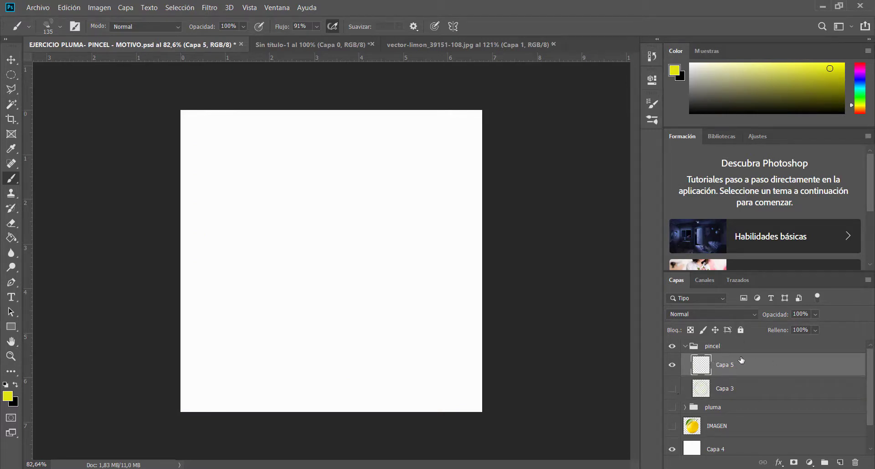
Show the Capa 3 wreath drawing and make the empty Capa 5 the active layer
left_click(752, 395)
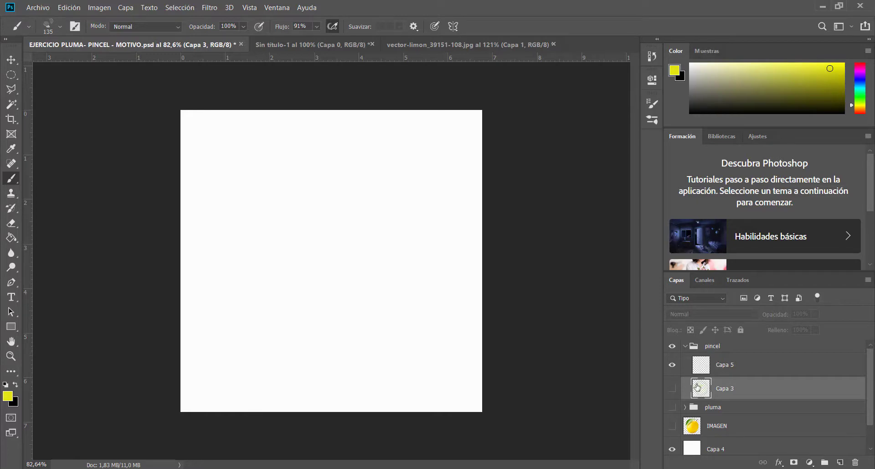
left_click(673, 389)
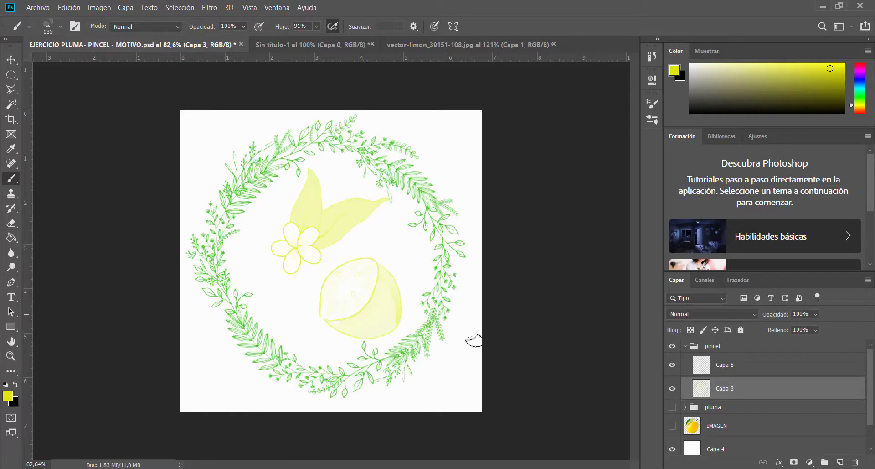
left_click(717, 370)
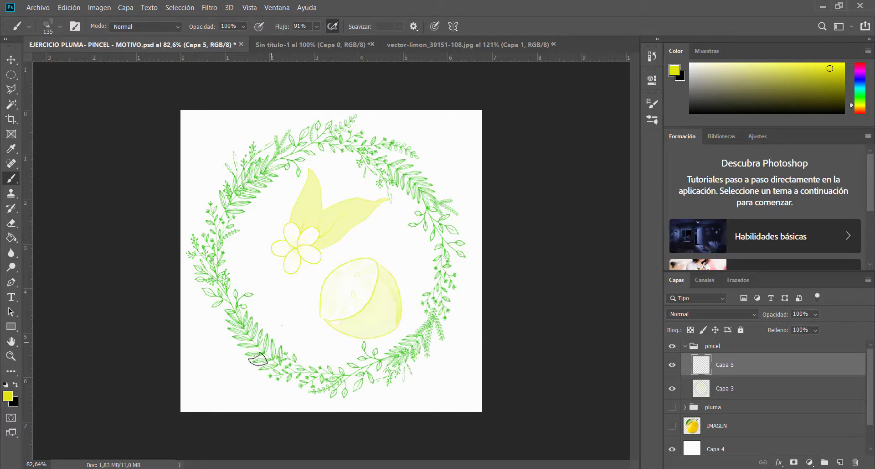
Set the foreground colour to golden yellow and paint lemons in the canvas corners and along its side edges around the wreath on Capa 5
left_click(8, 395)
left_click_drag(669, 261, 666, 264)
left_click(775, 133)
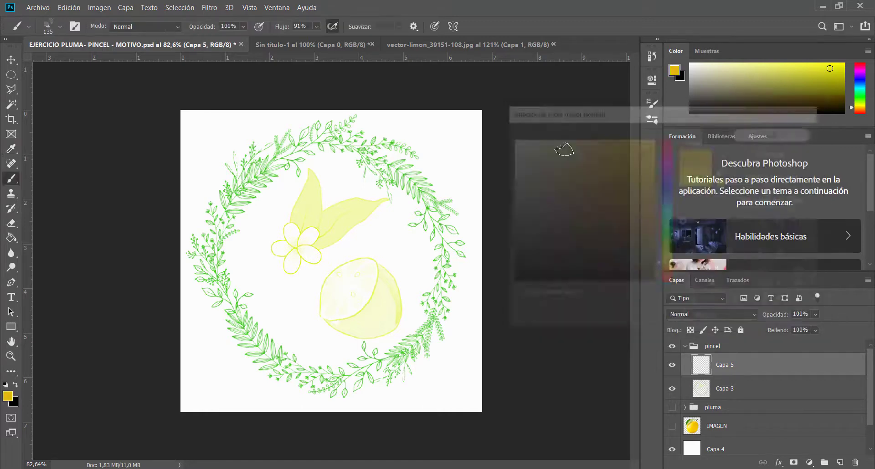
left_click(452, 130)
mouse_move(470, 363)
left_mouse_down()
mouse_move(432, 398)
mouse_move(315, 412)
mouse_move(285, 397)
mouse_move(201, 393)
left_mouse_up()
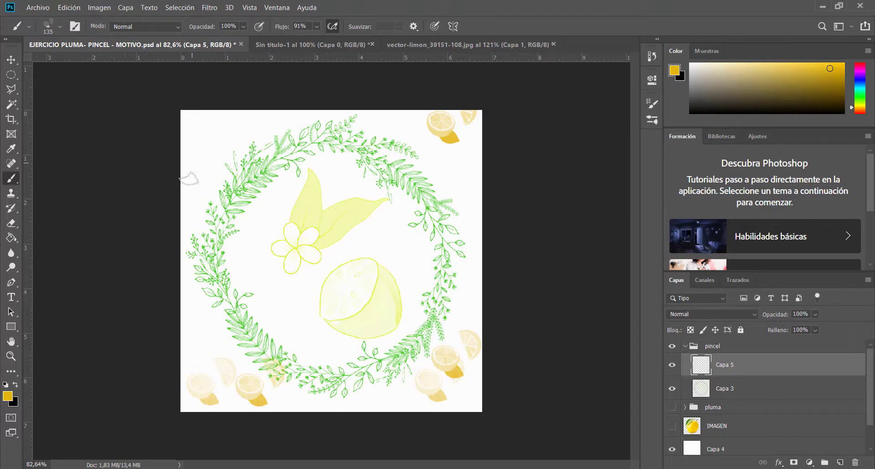
mouse_move(192, 176)
left_mouse_down()
mouse_move(189, 141)
mouse_move(220, 121)
mouse_move(362, 103)
left_mouse_up()
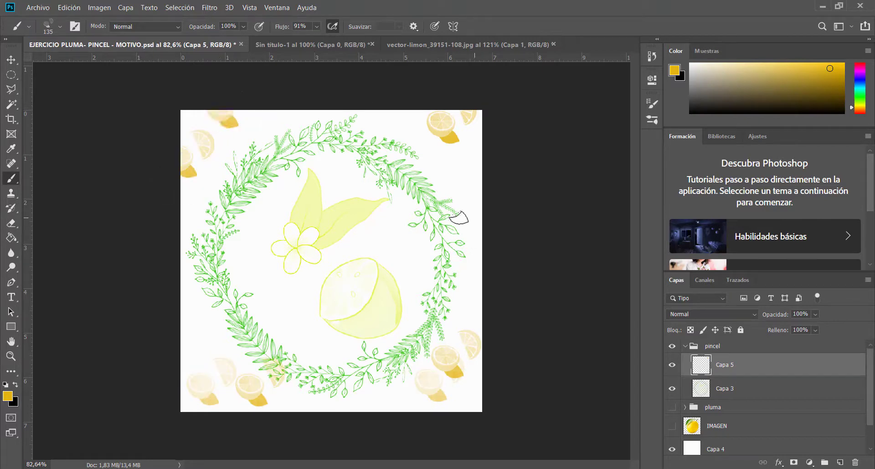
left_click(475, 203)
left_click(474, 300)
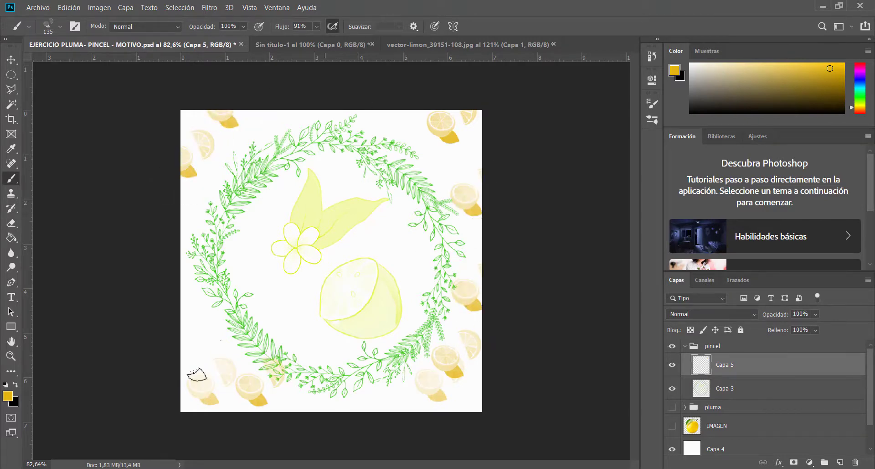
left_click(203, 326)
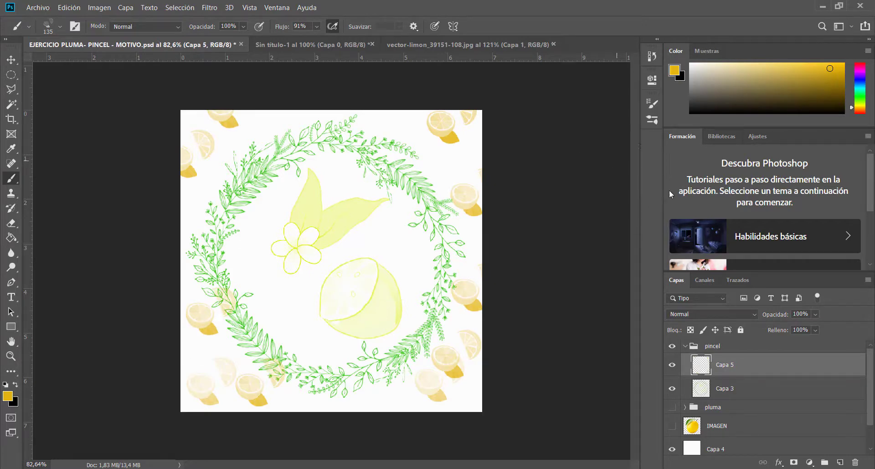
Collapse the pincel group and hide it so its wreath and lemon artwork is off the canvas
left_click(685, 346)
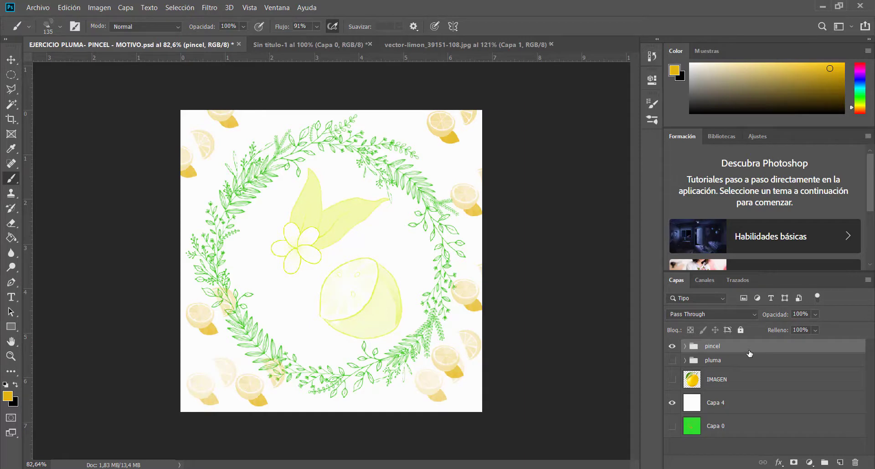
left_click(708, 363)
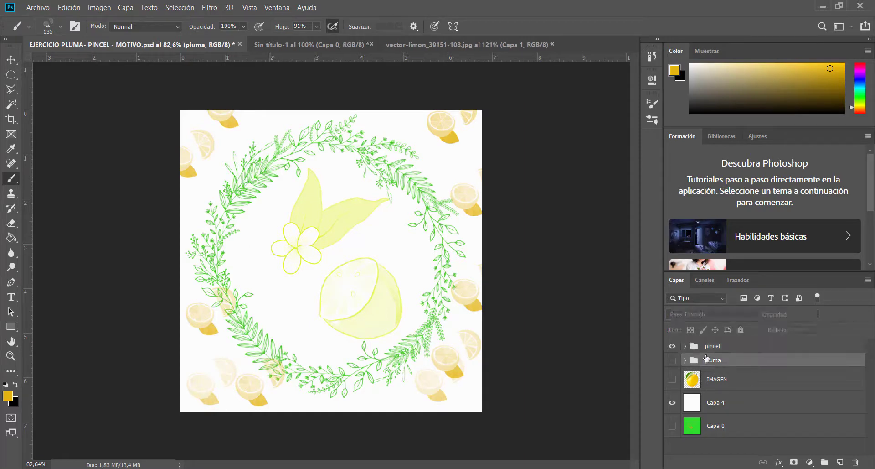
left_click(707, 350)
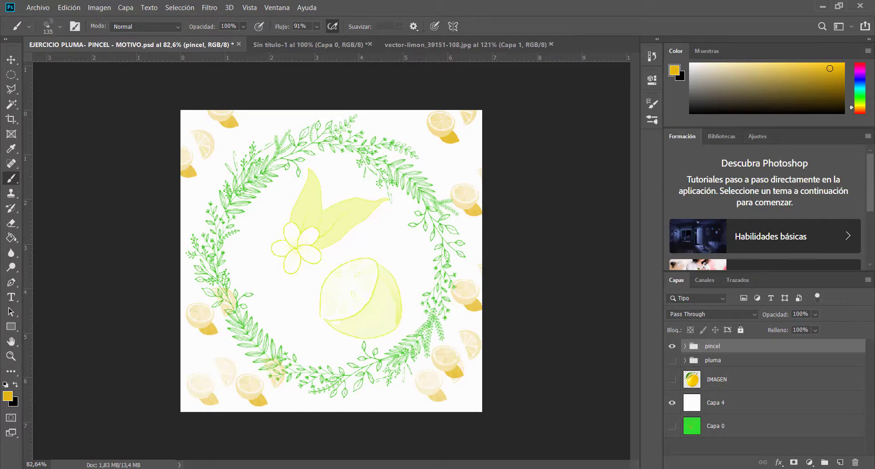
left_click(672, 347)
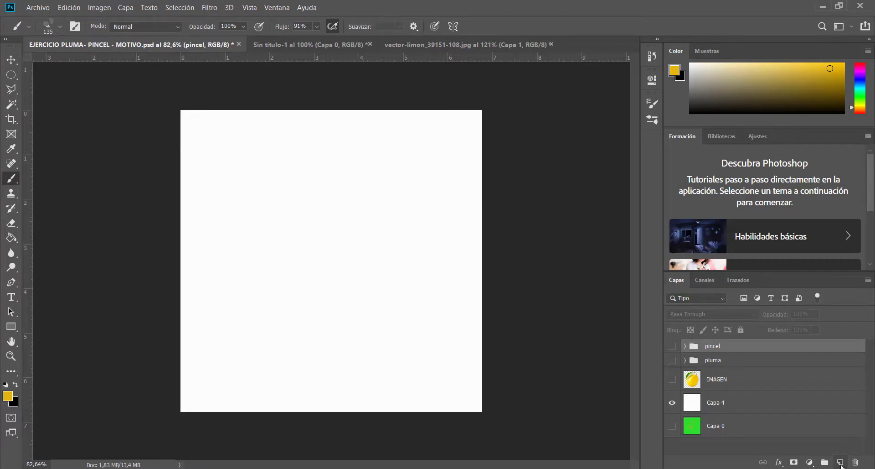
Create a new layer group above pincel, name it motivo, and make Capa 4 the active layer
left_click(826, 463)
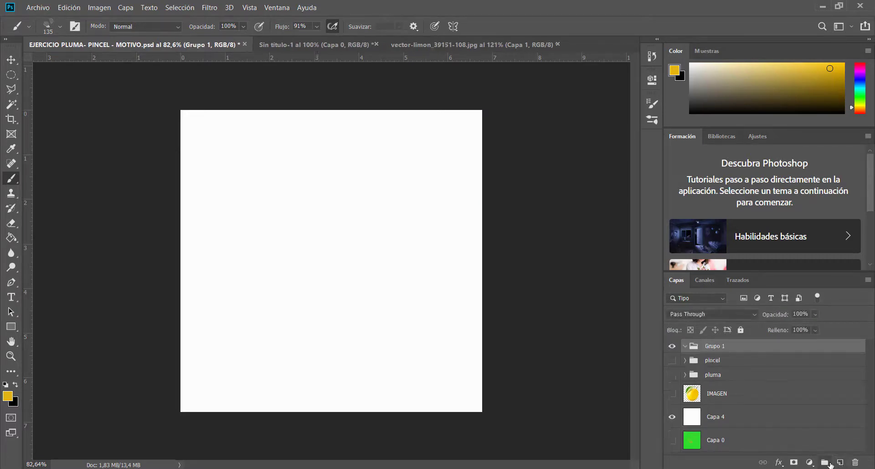
double_click(720, 348)
type("motivo")
left_click(847, 416)
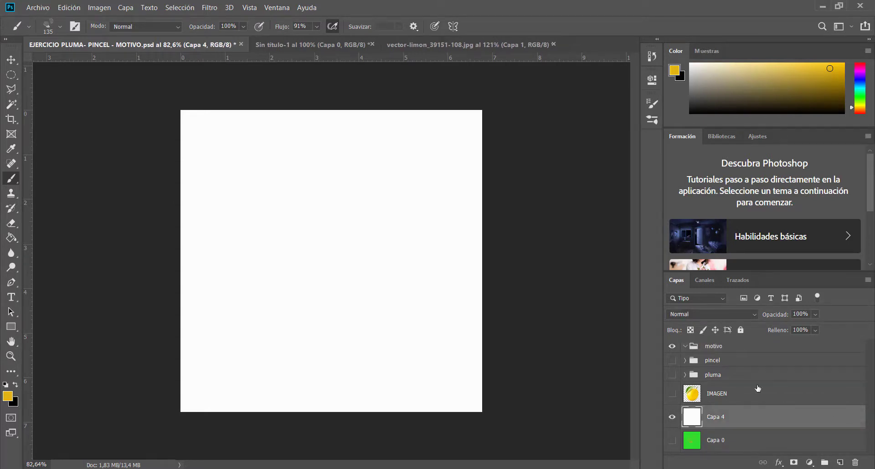